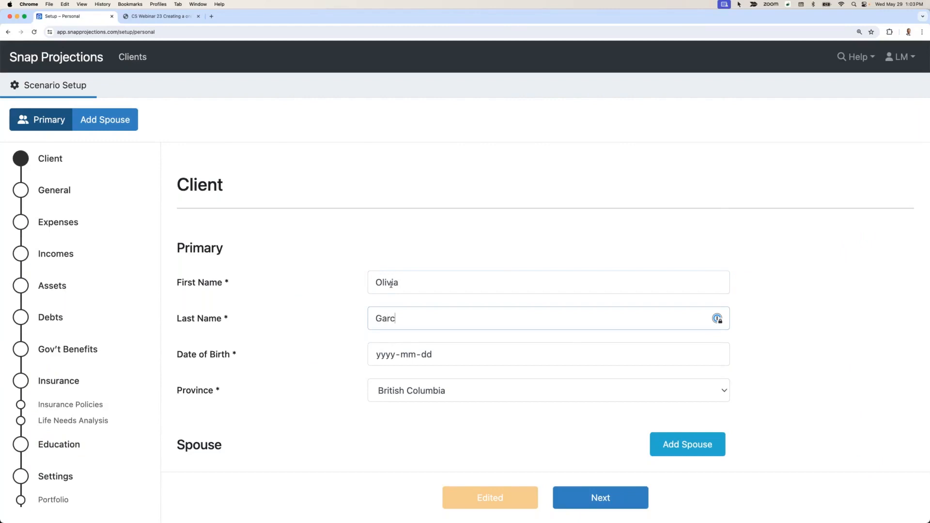
Step: Complete the primary client's last name and enter the client's date of birth so the record saves
{"action": "key", "text": "Tab"}
{"action": "type", "text": "19720101"}
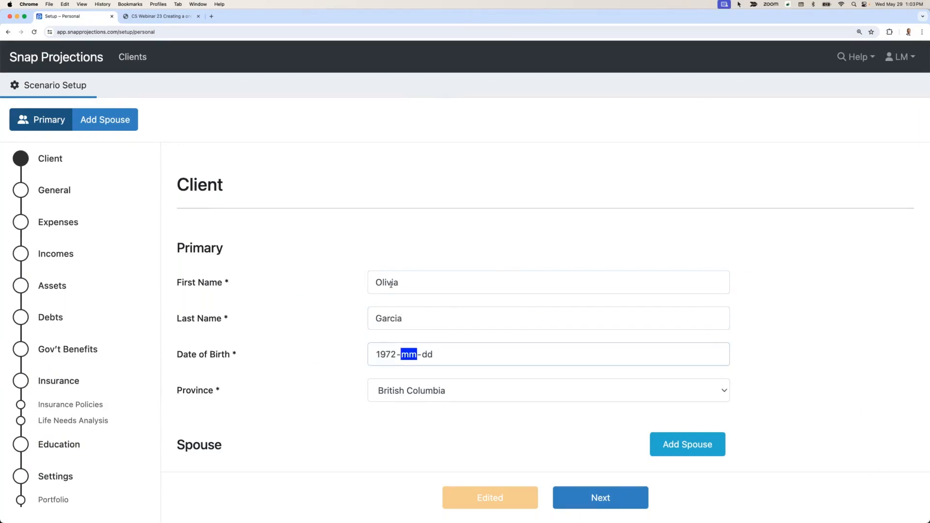
{"action": "left_click", "coordinate": [420, 430]}
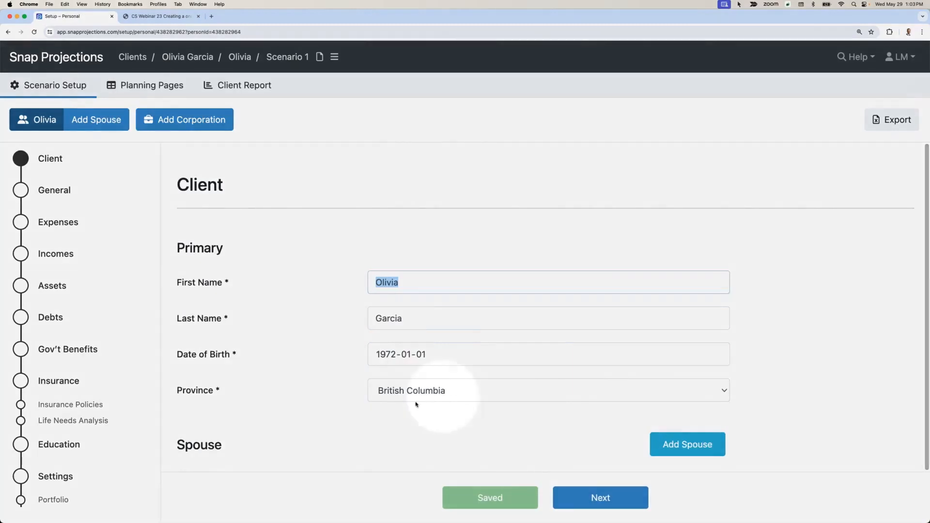
{"action": "left_click", "coordinate": [410, 409]}
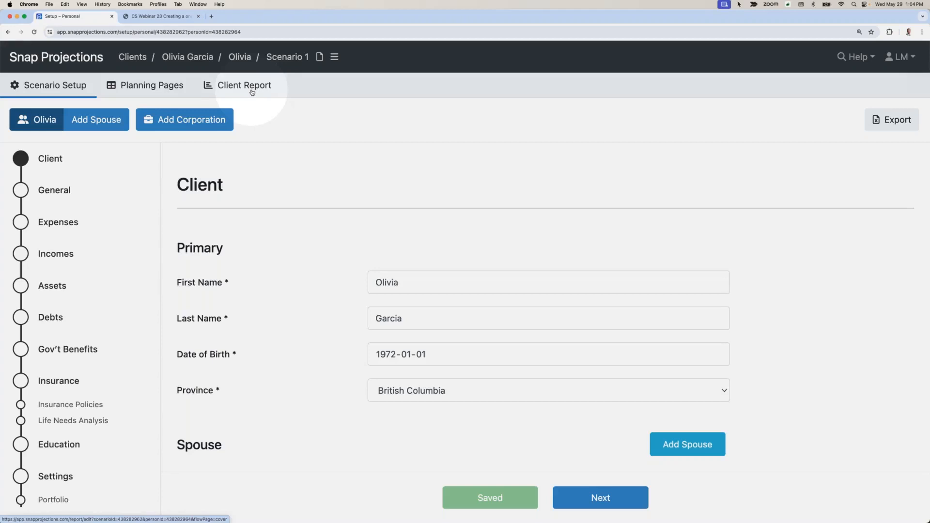
Step: Continue to the General setup section and apply the 2024 Guidelines to its rates
{"action": "left_click", "coordinate": [601, 497]}
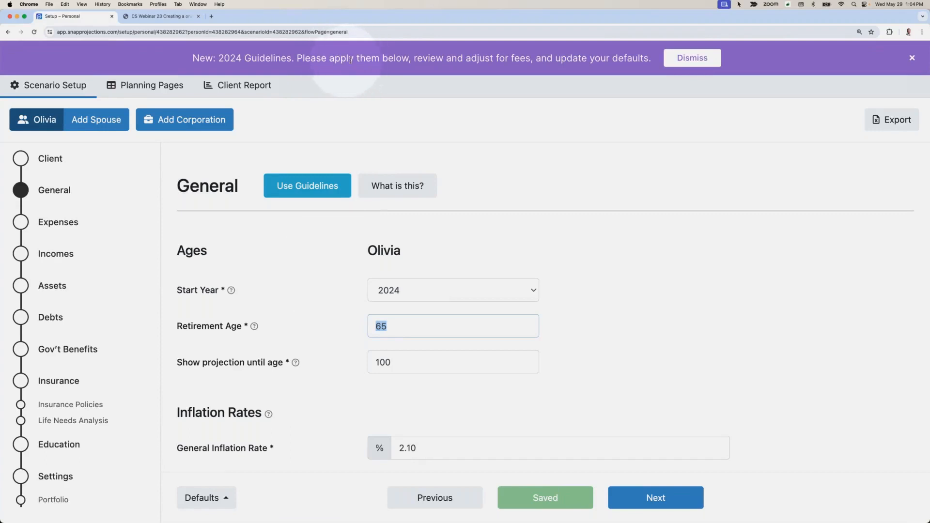
{"action": "left_click", "coordinate": [305, 190]}
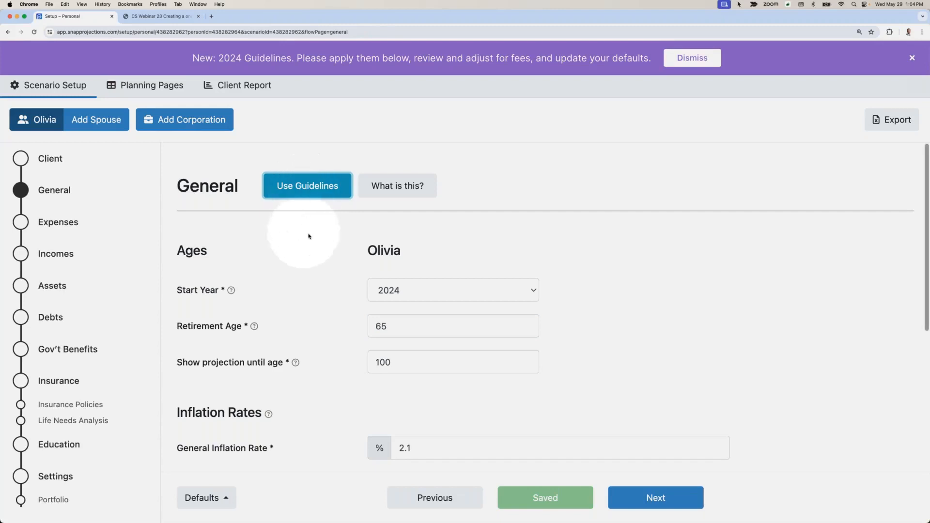
Step: Set the default rates of return to 1.00% for cash, 2.00% for fixed income and 5.00% for equity
{"action": "scroll", "coordinate": [315, 249], "scroll_direction": "down", "scroll_amount": 3}
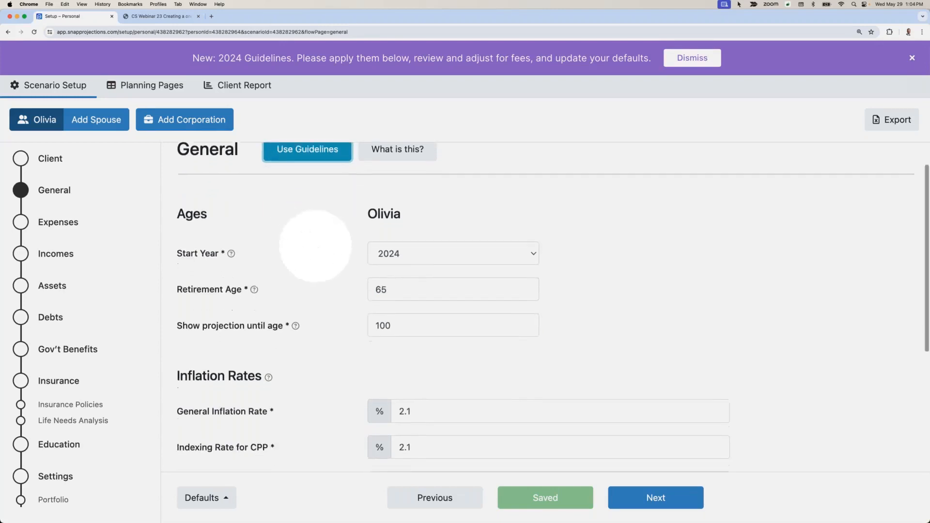
{"action": "scroll", "coordinate": [315, 246], "scroll_direction": "down", "scroll_amount": 1}
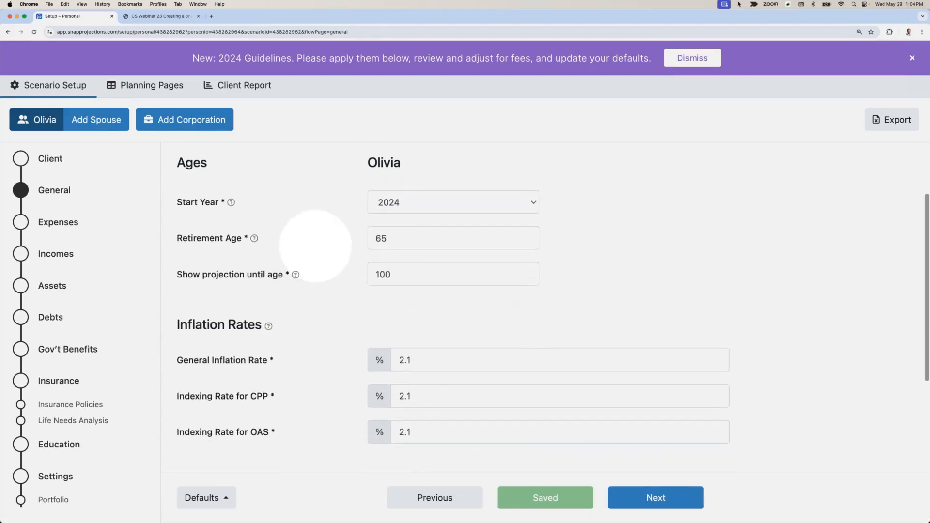
{"action": "scroll", "coordinate": [315, 246], "scroll_direction": "down", "scroll_amount": 6}
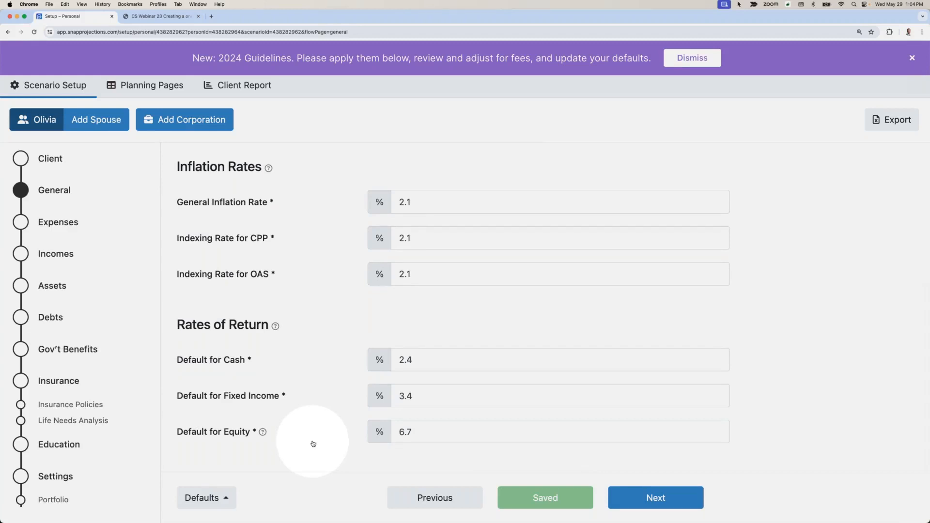
{"action": "double_click", "coordinate": [414, 360]}
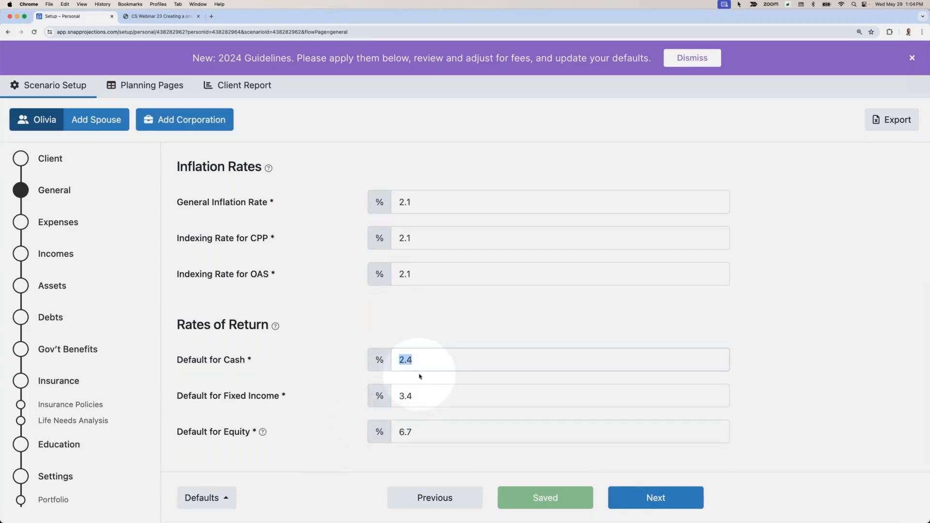
{"action": "type", "text": "1.00"}
{"action": "key", "text": "Tab"}
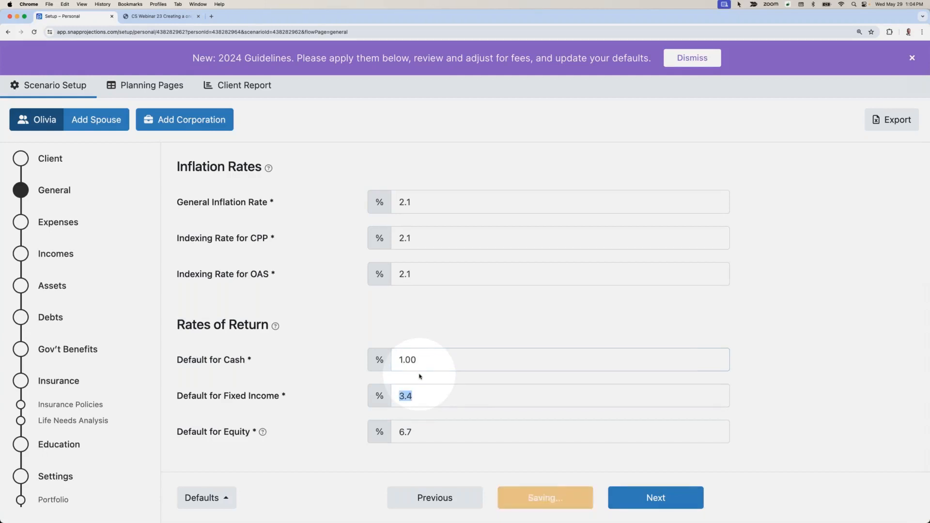
{"action": "type", "text": "2.00"}
{"action": "key", "text": "Tab"}
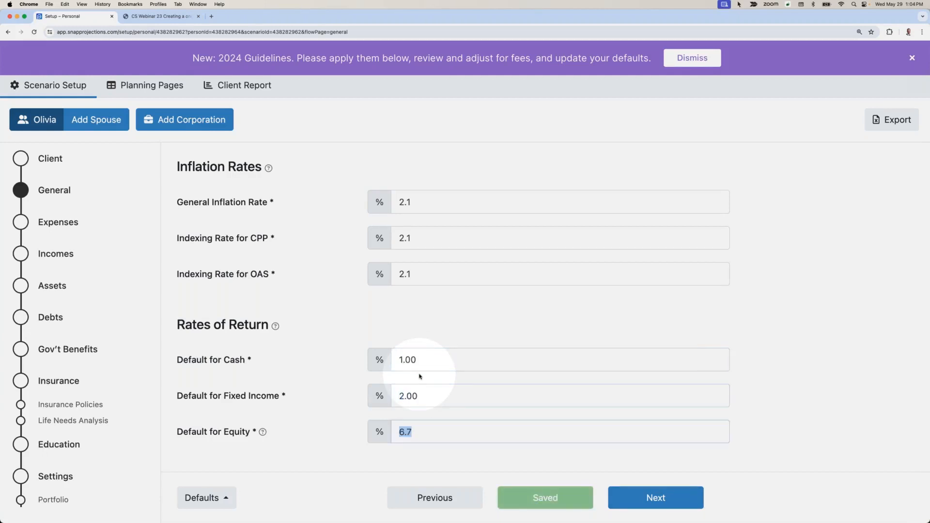
{"action": "type", "text": "5.00"}
{"action": "key", "text": "Tab"}
{"action": "left_click", "coordinate": [408, 457]}
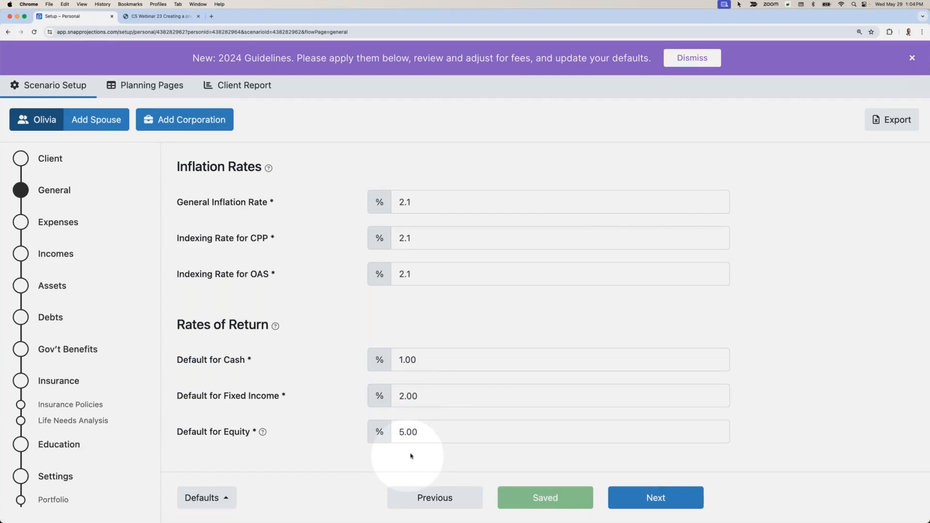
Step: Close the 2024 Guidelines notice and set the client's retirement age to 60
{"action": "left_click", "coordinate": [911, 58]}
{"action": "scroll", "coordinate": [579, 287], "scroll_direction": "up", "scroll_amount": 5}
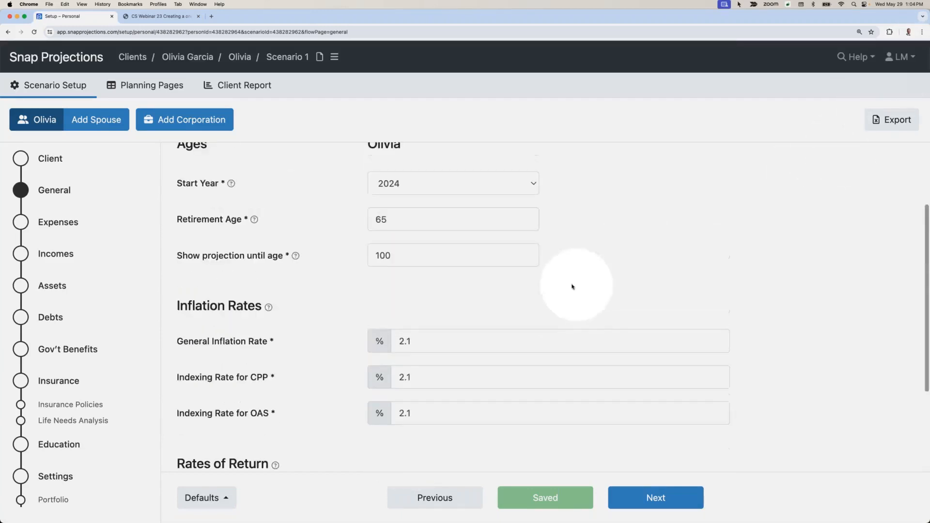
{"action": "double_click", "coordinate": [396, 234]}
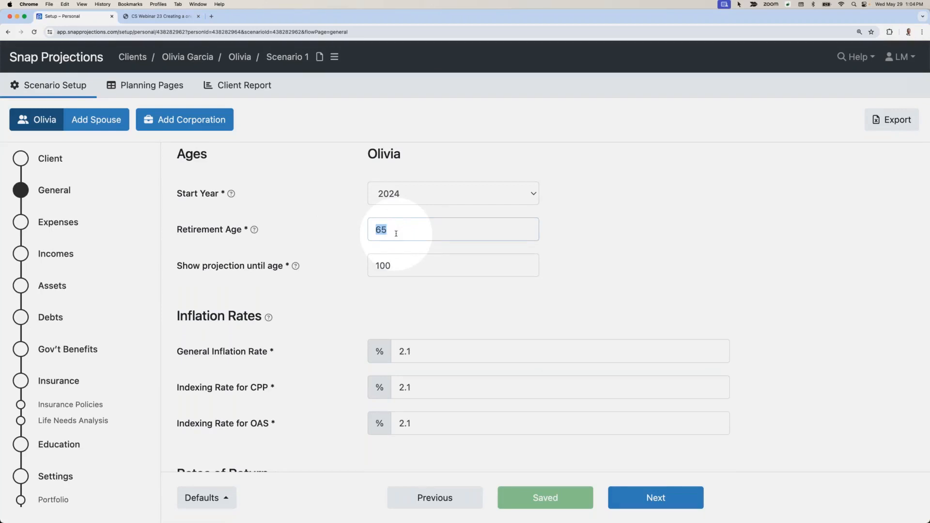
{"action": "type", "text": "60"}
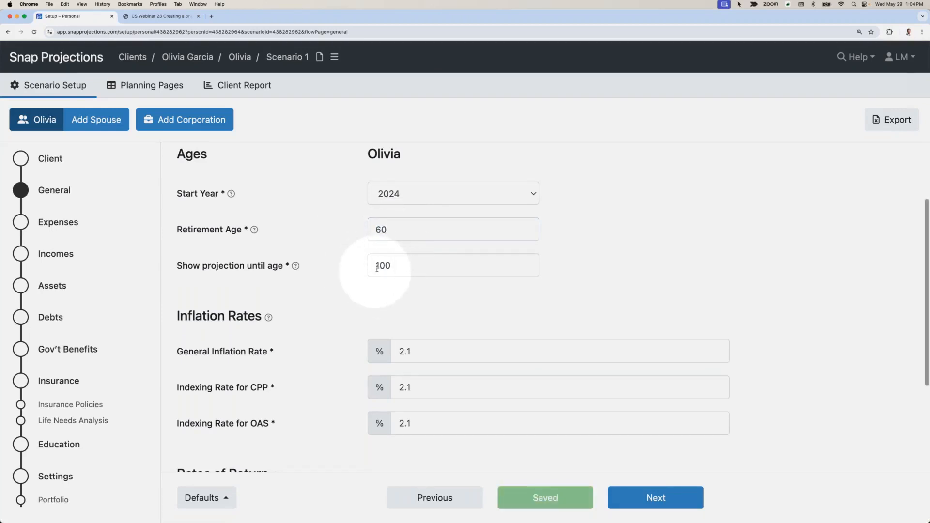
{"action": "scroll", "coordinate": [387, 291], "scroll_direction": "down", "scroll_amount": 4}
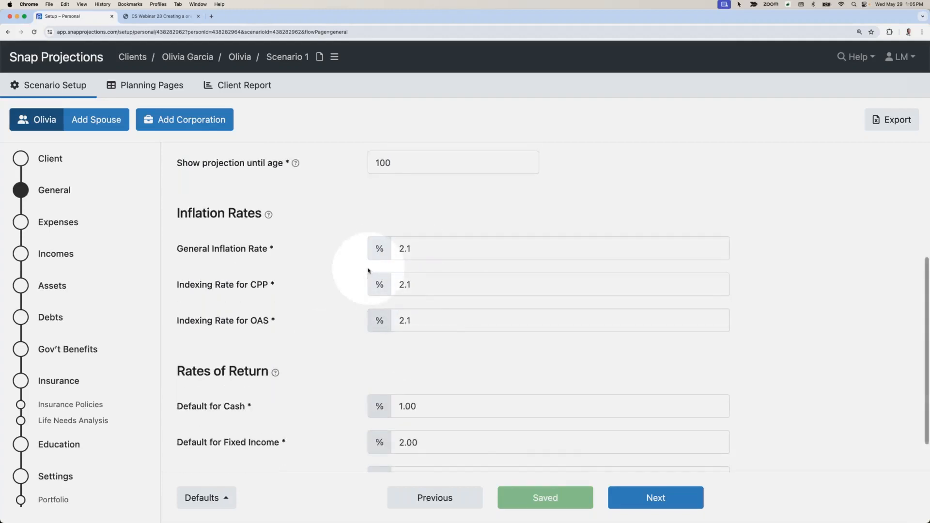
Step: Continue to the Expenses section and set the base expenses amount to $80,000
{"action": "left_click", "coordinate": [651, 499]}
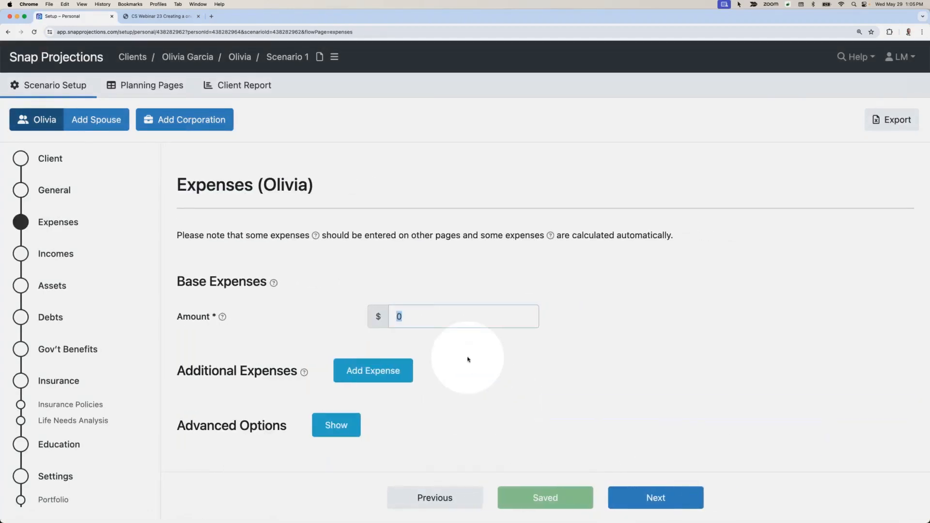
{"action": "type", "text": "80000"}
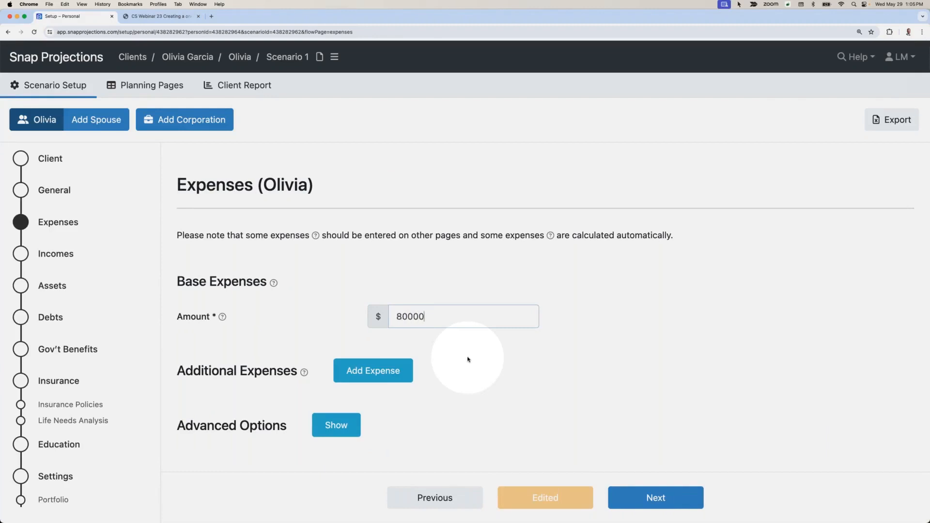
{"action": "left_click", "coordinate": [421, 332]}
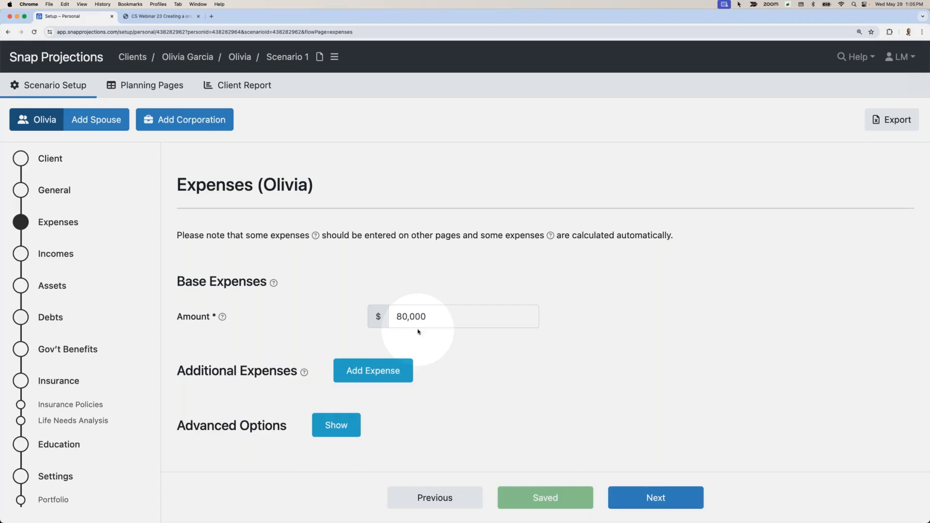
Step: Add an additional expense described as "Additional Travel" with an amount of $10,000
{"action": "left_click", "coordinate": [373, 372]}
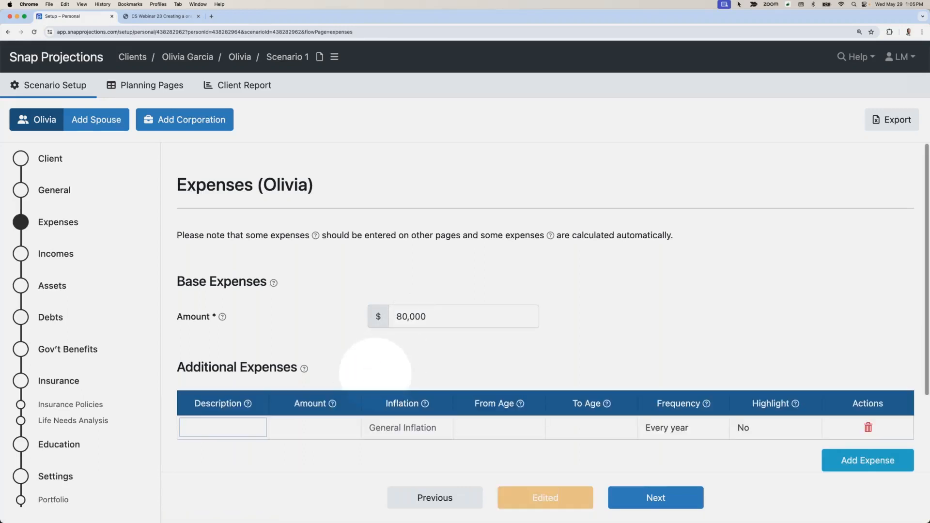
{"action": "type", "text": "Ad"}
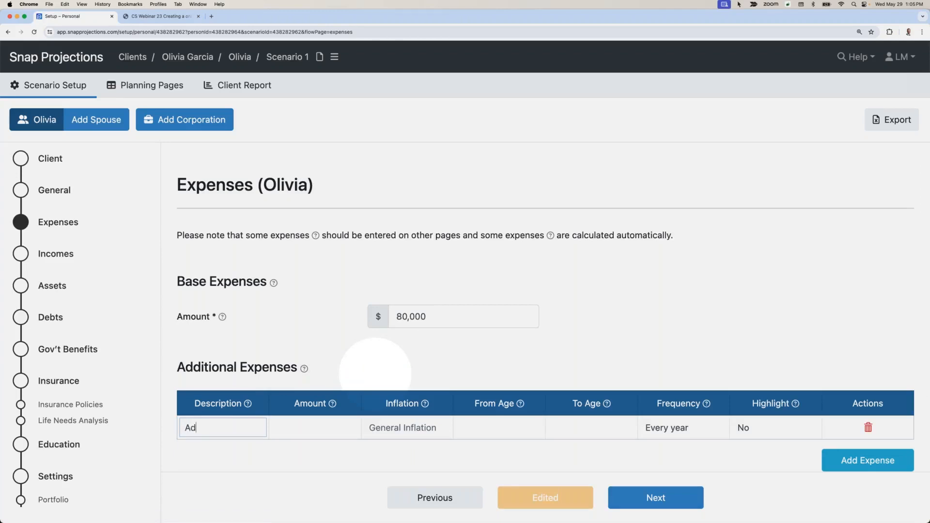
{"action": "type", "text": "ditional Travel"}
{"action": "key", "text": "Tab"}
{"action": "type", "text": "1"}
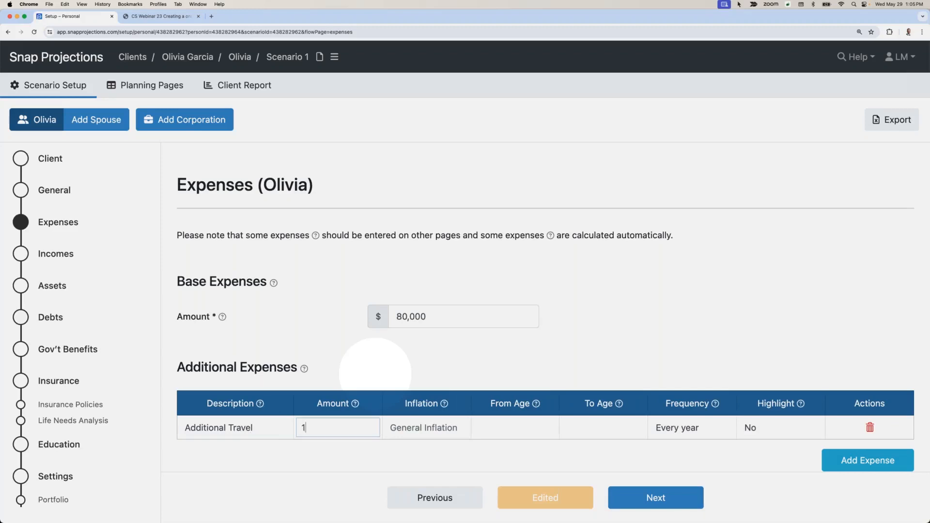
{"action": "type", "text": "0,000"}
{"action": "key", "text": "Tab"}
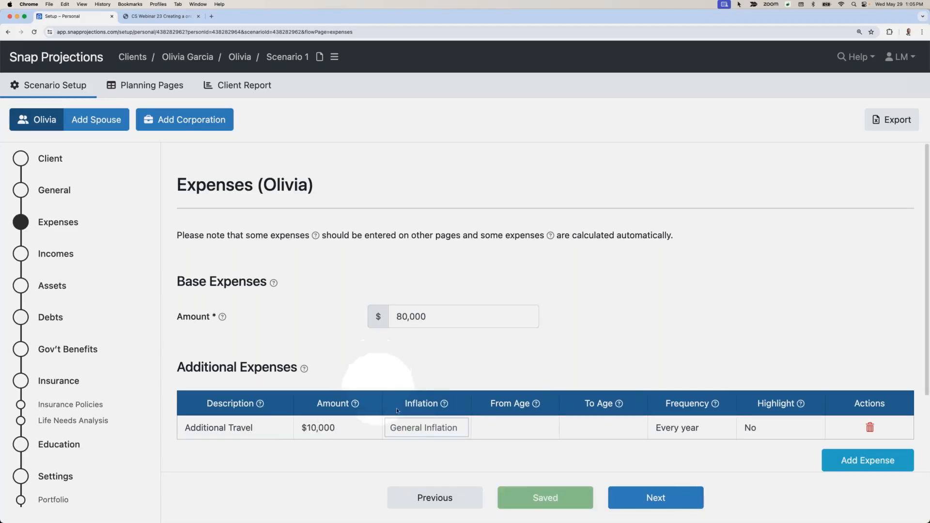
Step: Make the Additional Travel expense run from age 60 to age 74 and set its highlight option to Yes
{"action": "left_click", "coordinate": [507, 429]}
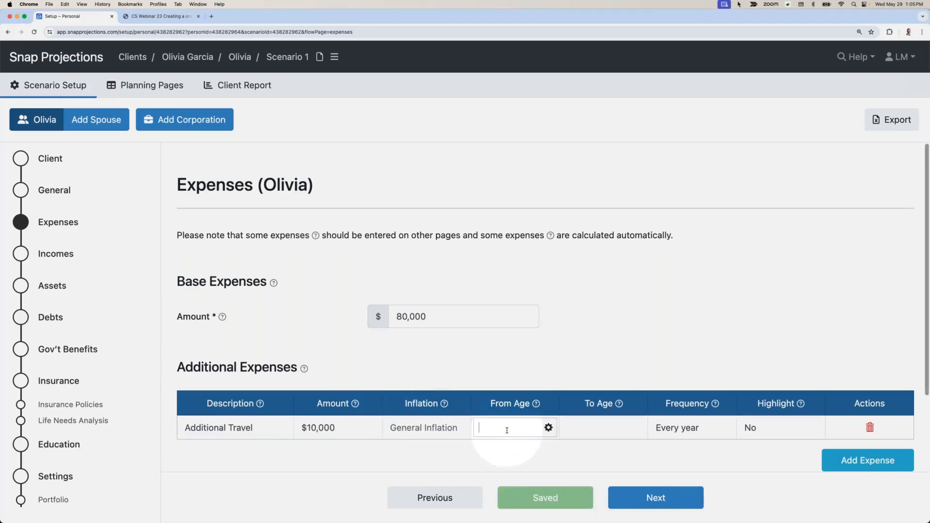
{"action": "type", "text": "60"}
{"action": "key", "text": "Tab"}
{"action": "type", "text": "74"}
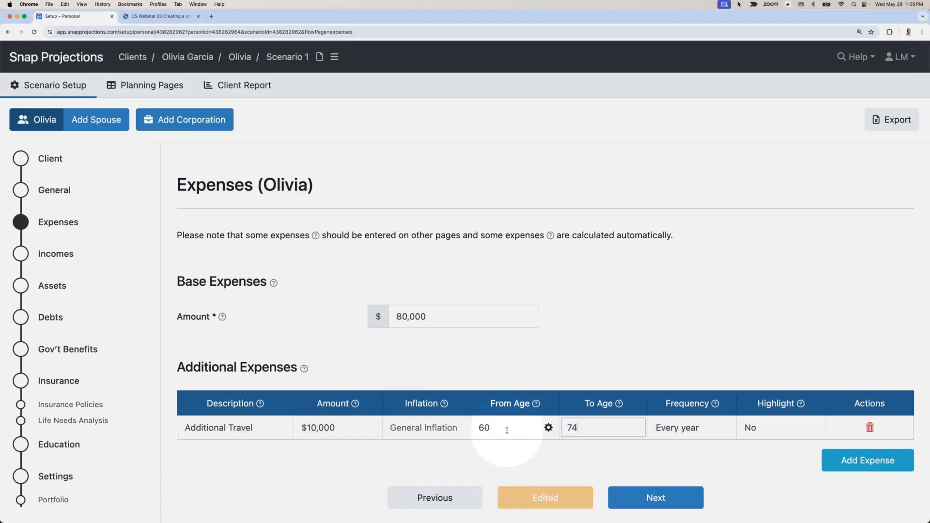
{"action": "left_click", "coordinate": [522, 376]}
{"action": "scroll", "coordinate": [522, 375], "scroll_direction": "down", "scroll_amount": 1}
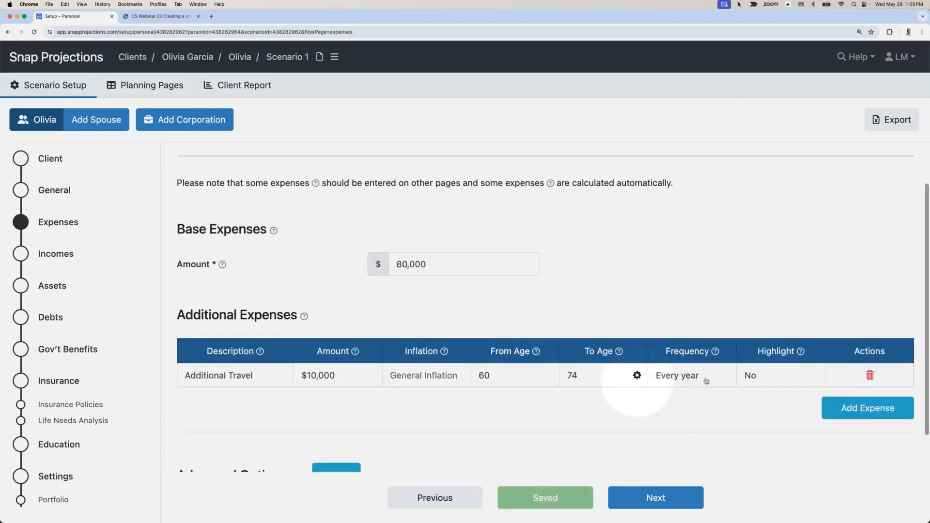
{"action": "left_click", "coordinate": [764, 380]}
{"action": "left_click", "coordinate": [755, 389]}
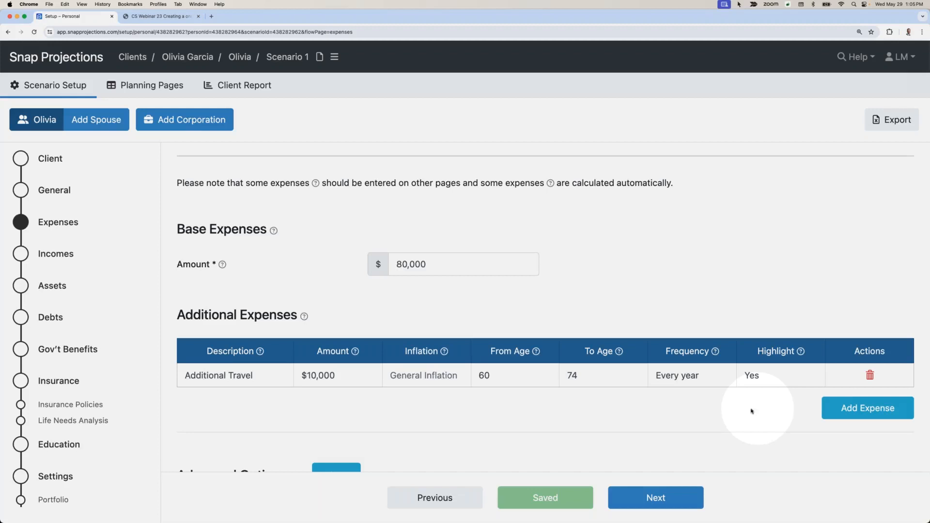
Step: Continue to the Incomes section and delete the Employment Income entry
{"action": "left_click", "coordinate": [633, 489]}
{"action": "left_click", "coordinate": [429, 378]}
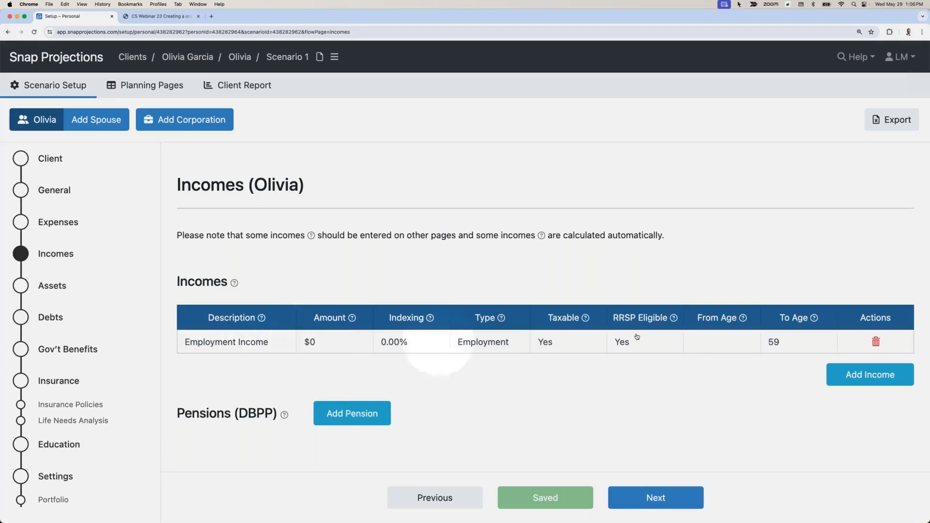
{"action": "left_click", "coordinate": [876, 341]}
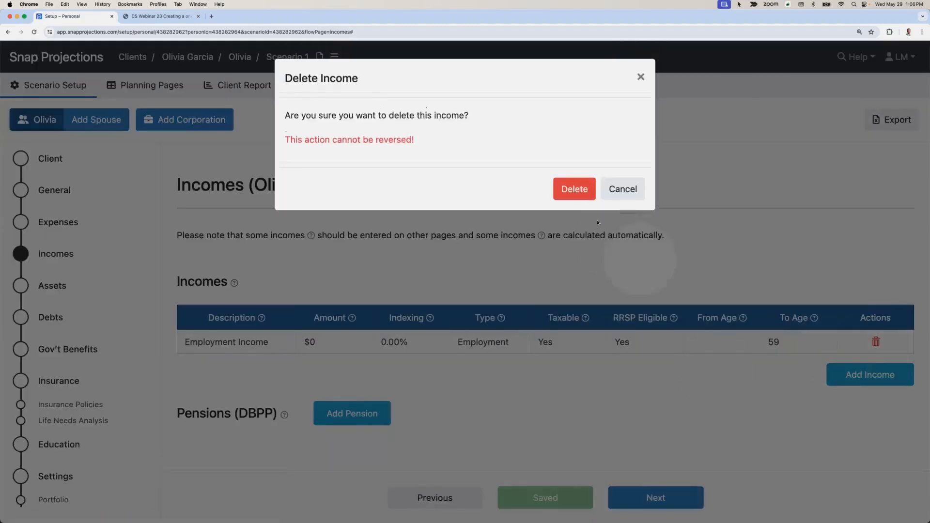
{"action": "left_click", "coordinate": [579, 191]}
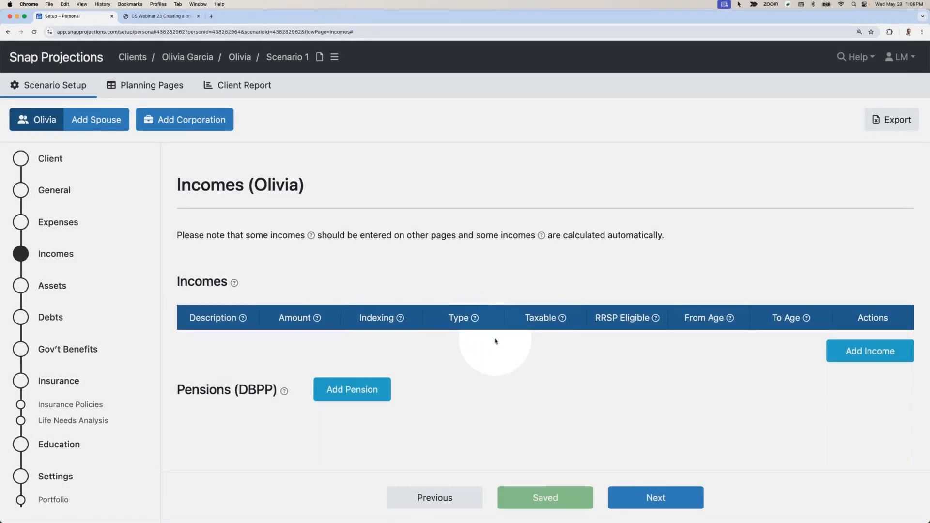
Step: Continue to the Assets section and delete the Default non-registered asset
{"action": "left_click", "coordinate": [661, 498]}
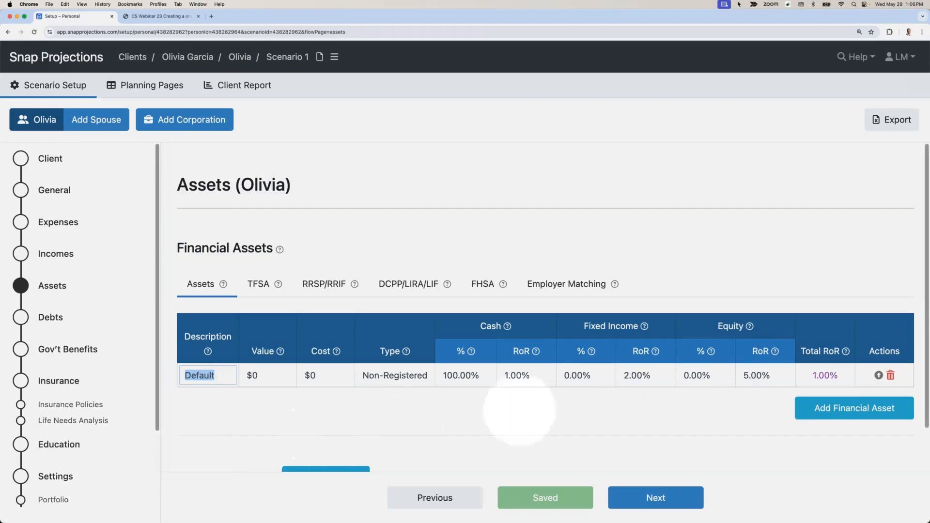
{"action": "left_click", "coordinate": [890, 376]}
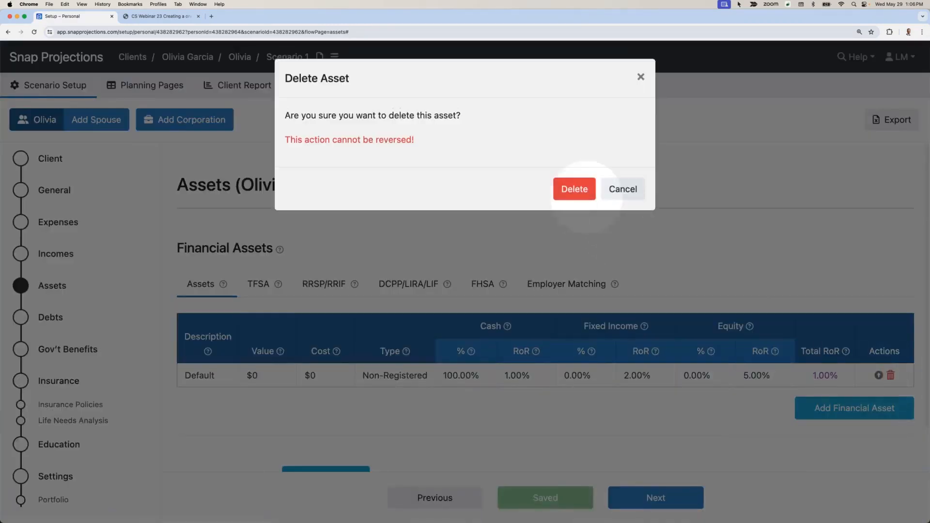
{"action": "left_click", "coordinate": [573, 189]}
Step: Add a financial asset described as "Non-reg" with a value of $50,000 and the type Non-Registered
{"action": "left_click", "coordinate": [823, 383]}
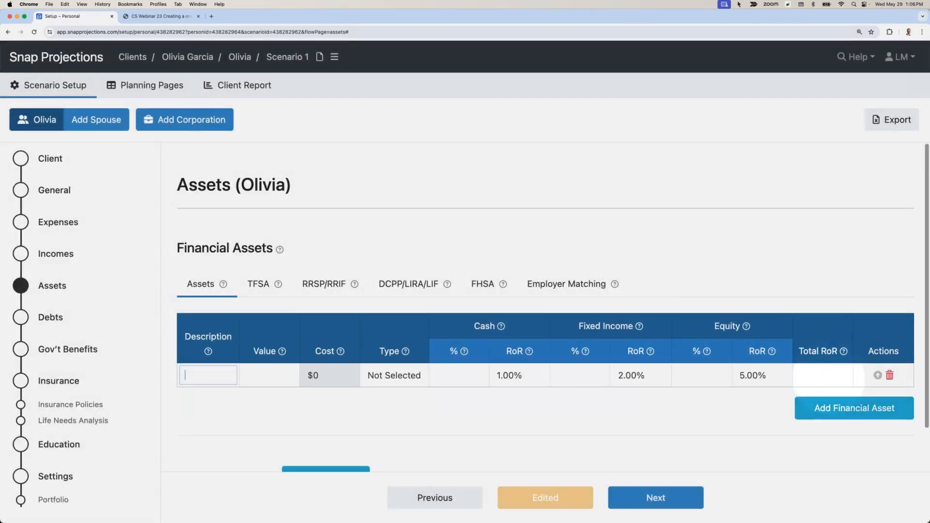
{"action": "type", "text": "Non-reg"}
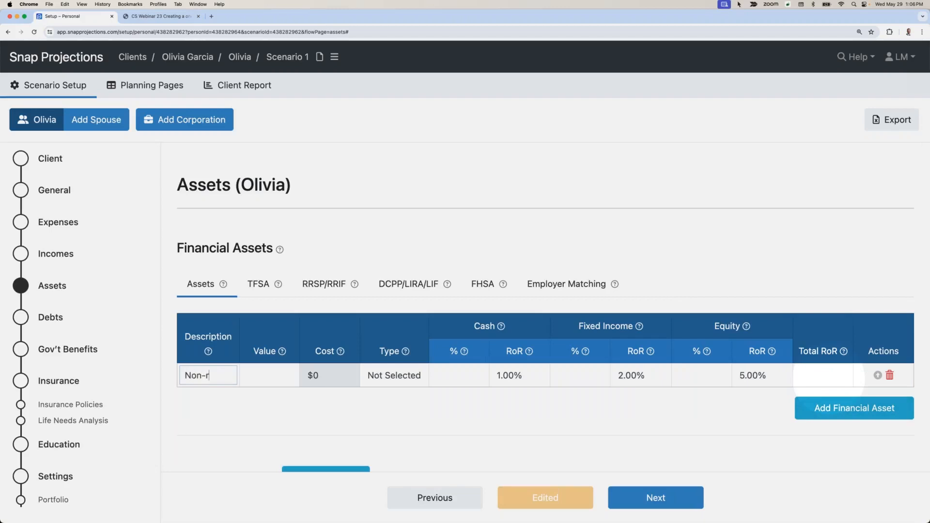
{"action": "key", "text": "Tab"}
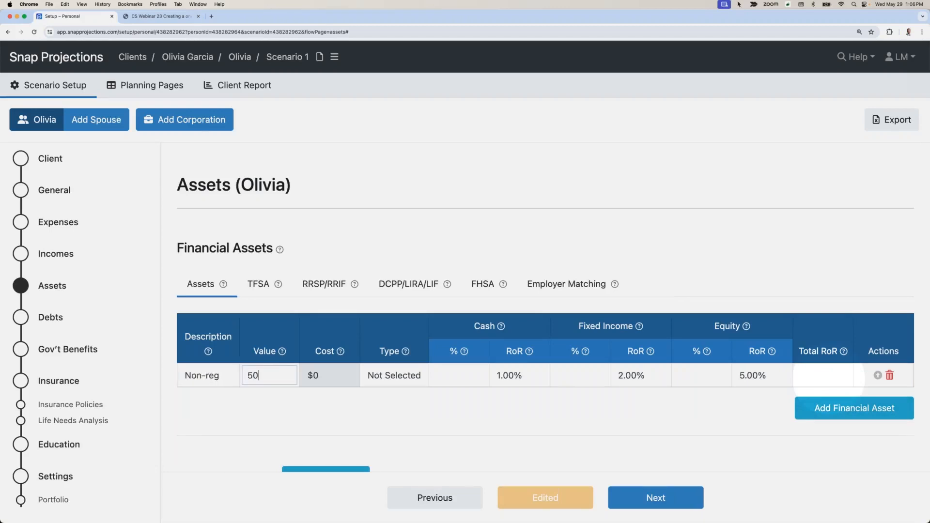
{"action": "type", "text": "000"}
{"action": "key", "text": "Tab"}
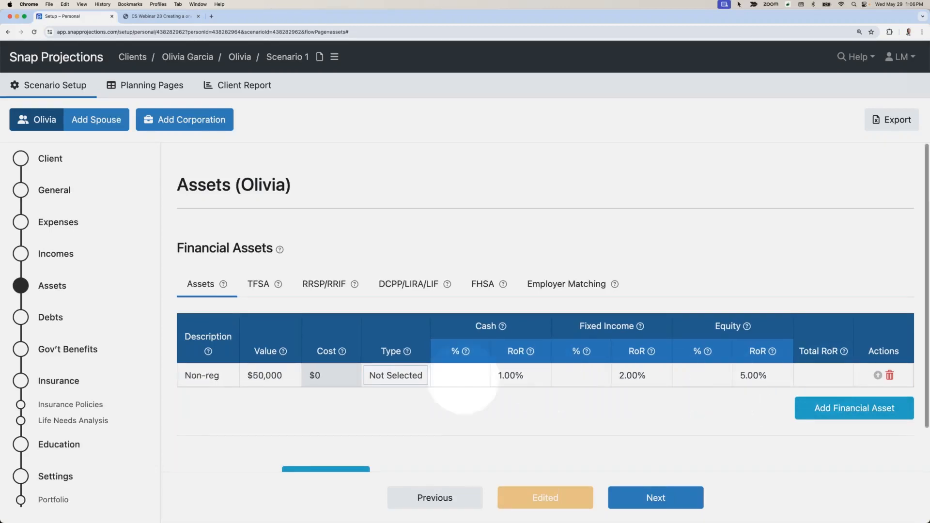
{"action": "left_click", "coordinate": [396, 376]}
{"action": "left_click", "coordinate": [393, 388]}
Step: Set the Non-reg asset's cost to $40,000 and its allocation to 0% cash and 30% fixed income
{"action": "left_click", "coordinate": [342, 378]}
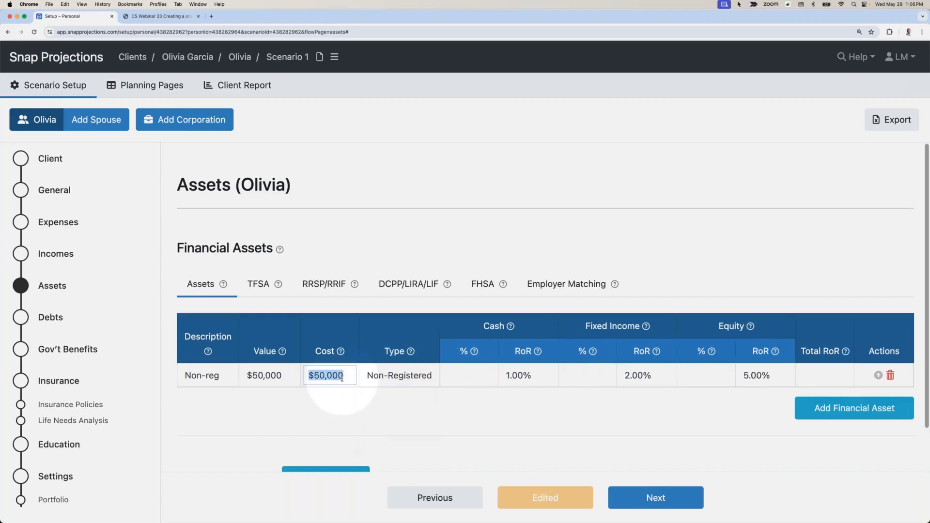
{"action": "type", "text": "40000"}
{"action": "key", "text": "Tab"}
{"action": "type", "text": "0"}
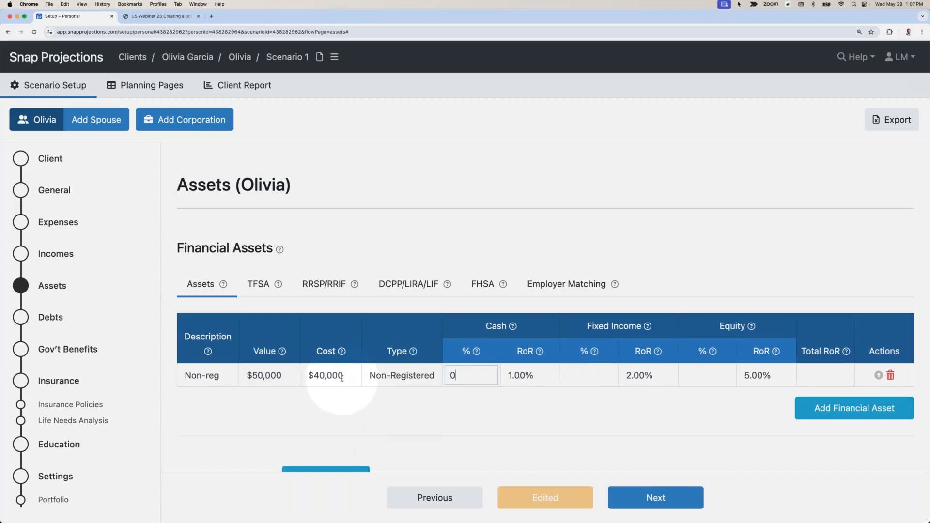
{"action": "key", "text": "Tab"}
{"action": "type", "text": "30"}
{"action": "key", "text": "Tab"}
{"action": "left_click", "coordinate": [626, 405]}
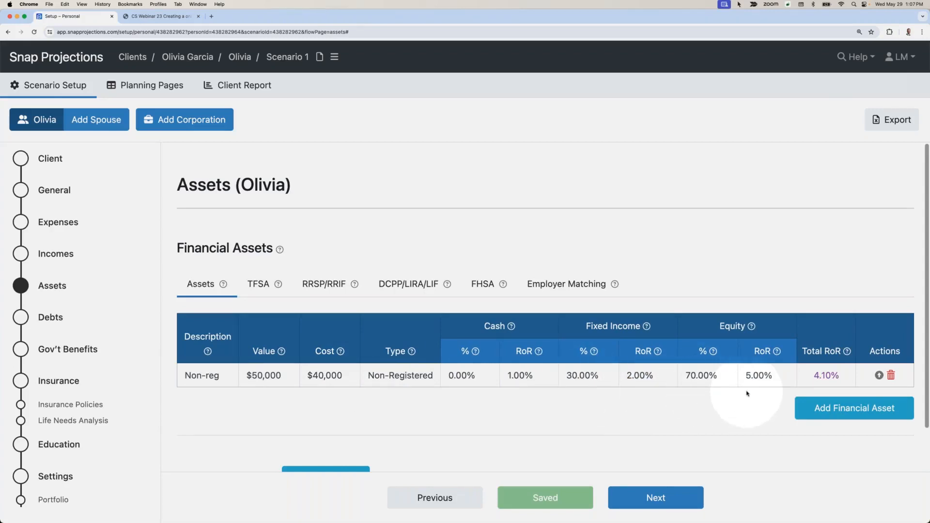
Step: Try a 6% equity rate of return on the Non-reg asset and set it back to 5%
{"action": "scroll", "coordinate": [752, 394], "scroll_direction": "down", "scroll_amount": 1}
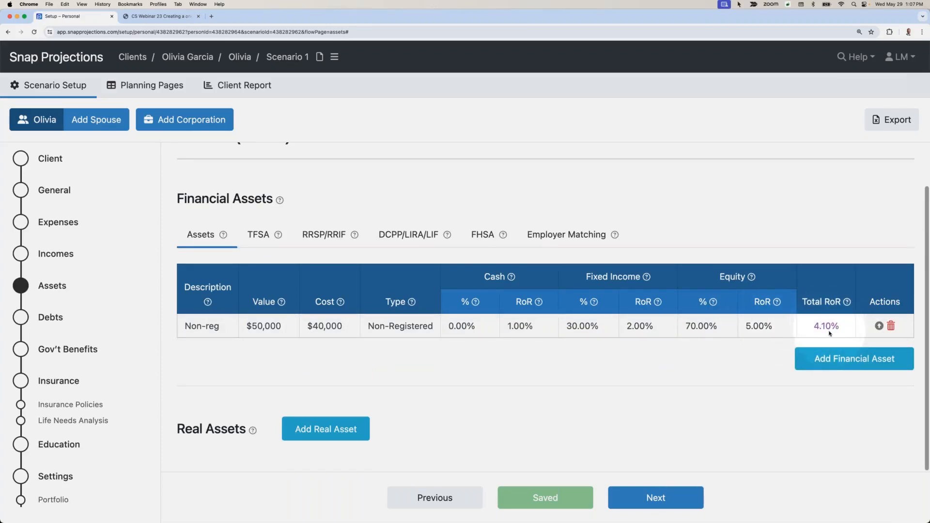
{"action": "left_click", "coordinate": [765, 334]}
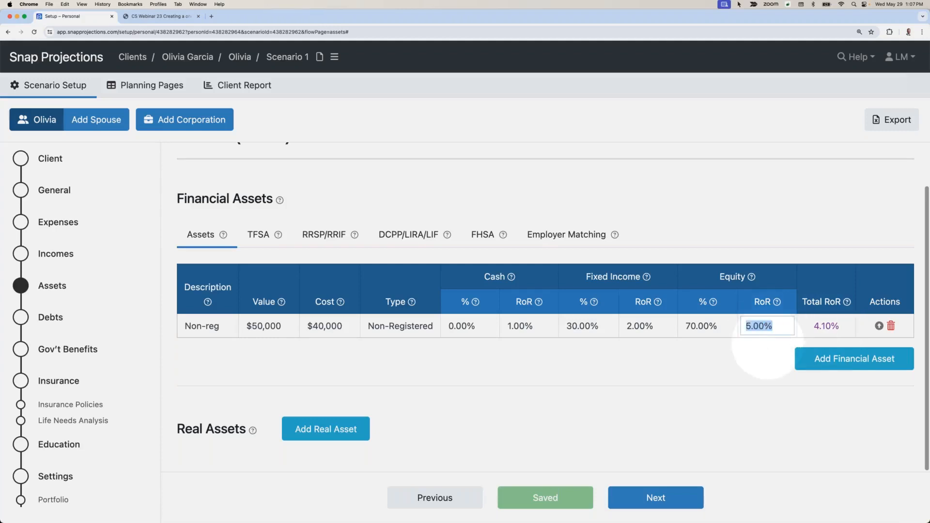
{"action": "type", "text": "6"}
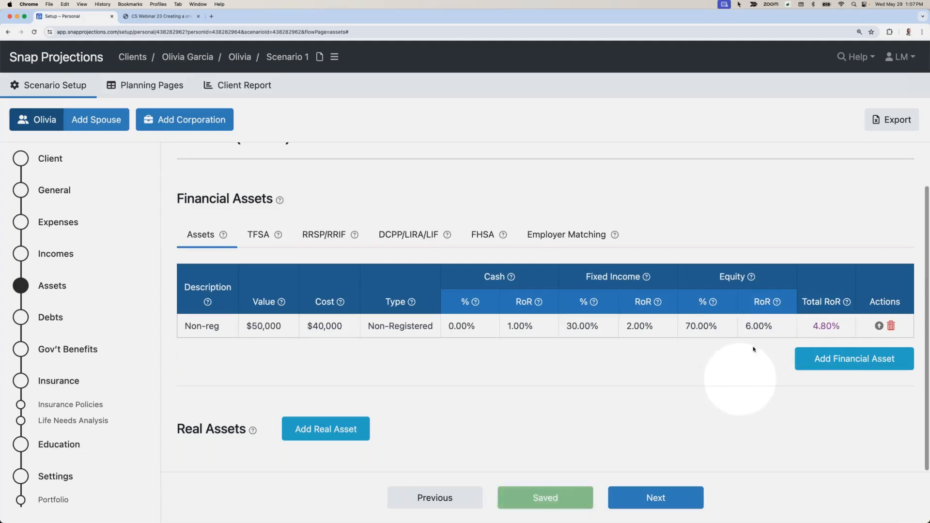
{"action": "left_click", "coordinate": [777, 327]}
{"action": "type", "text": "5"}
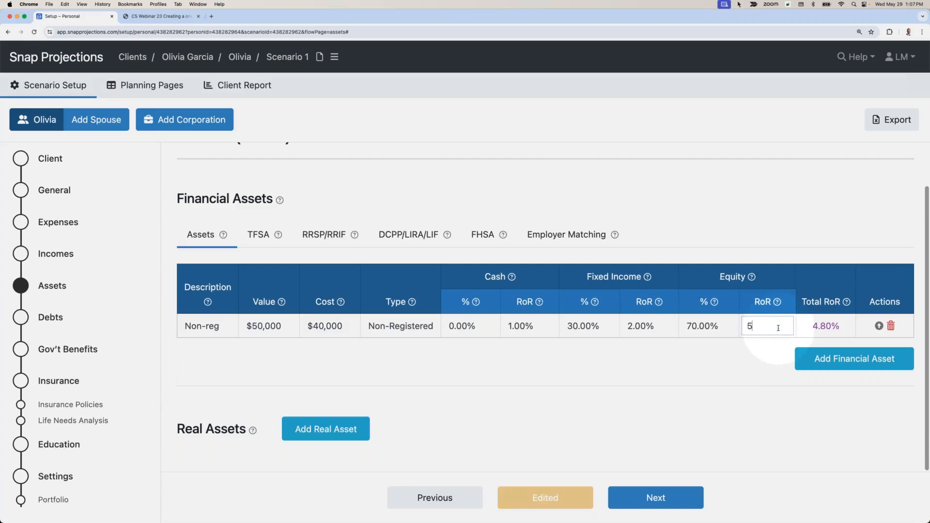
{"action": "left_click", "coordinate": [755, 371]}
Step: Add a financial asset described as "TFSA" with a value of $110,000 and the type TFSA
{"action": "left_click", "coordinate": [846, 362]}
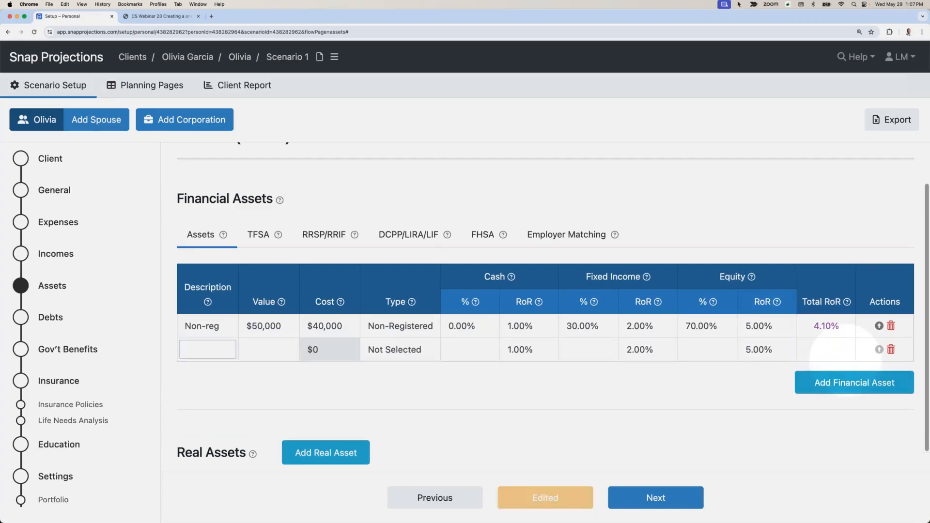
{"action": "type", "text": "TFSA"}
{"action": "key", "text": "Tab"}
{"action": "type", "text": "110,0"}
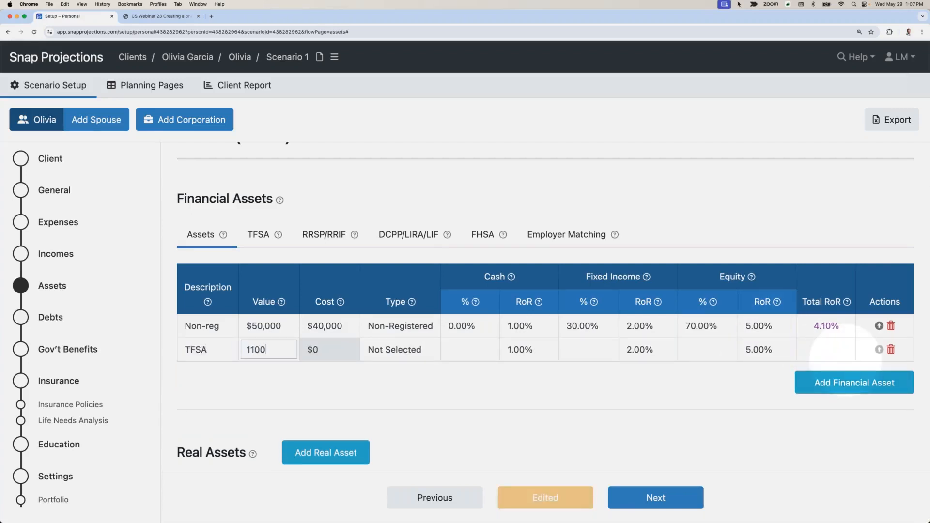
{"action": "type", "text": "00"}
{"action": "key", "text": "Tab"}
{"action": "key", "text": "t"}
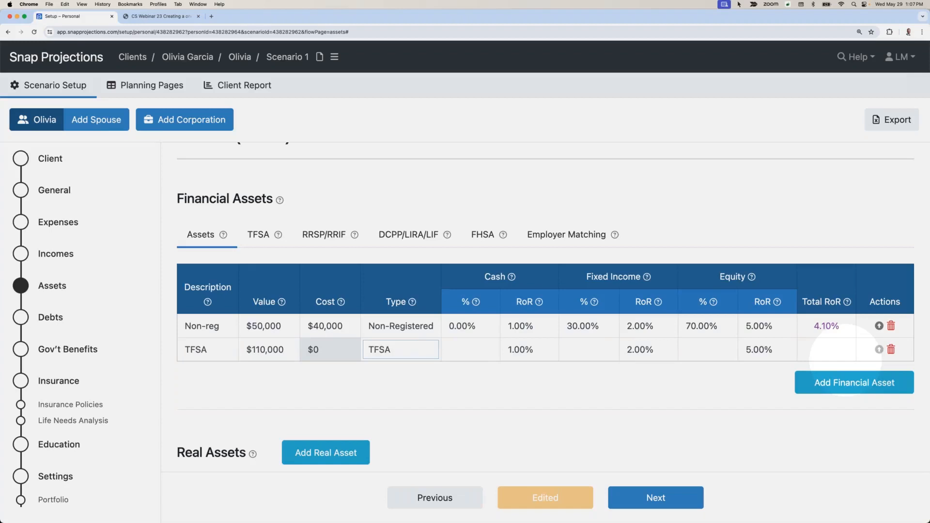
Step: Set the TFSA asset's allocation to 0% cash and 30% fixed income
{"action": "key", "text": "Tab"}
{"action": "type", "text": "0"}
{"action": "key", "text": "Tab"}
{"action": "type", "text": "30"}
{"action": "key", "text": "Tab"}
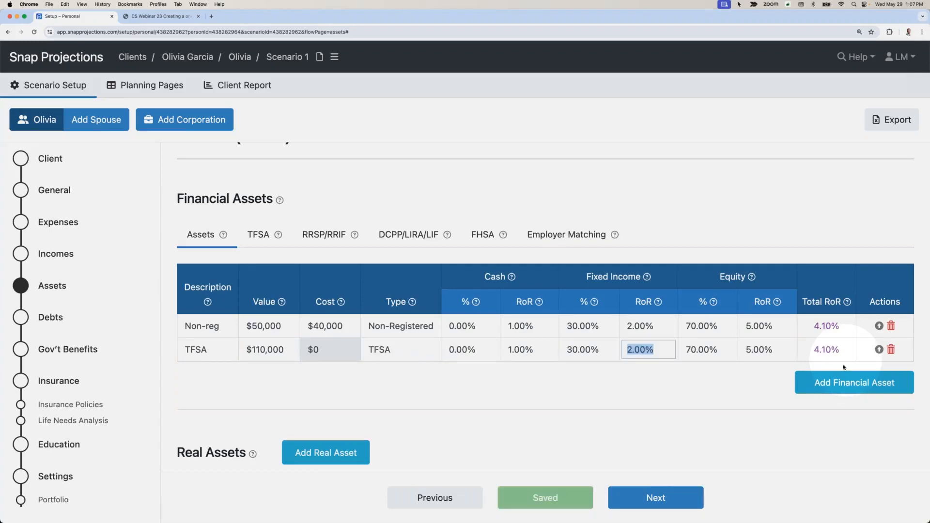
Step: Add a financial asset described as "RRSP" with a value of $325,000 and the type RRSP/RRIF
{"action": "left_click", "coordinate": [843, 379]}
{"action": "type", "text": "RRSP3"}
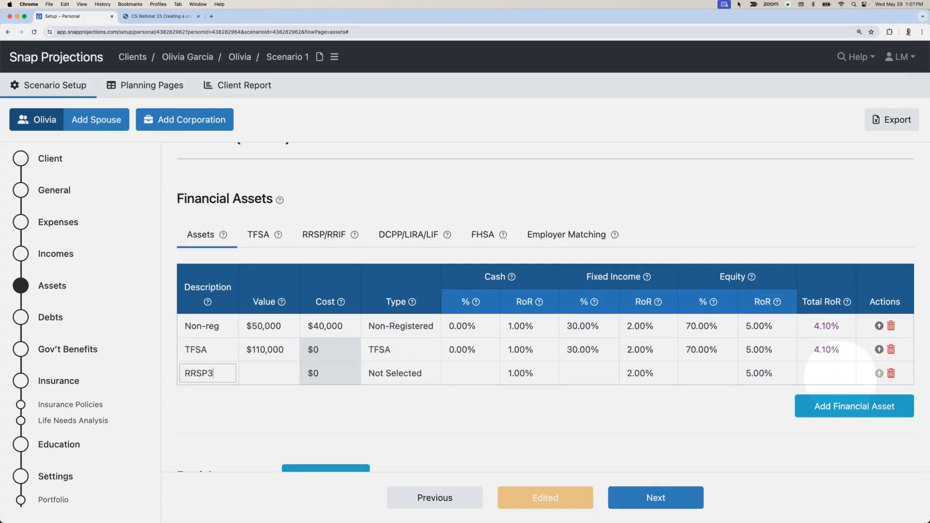
{"action": "key", "text": "BackSpace"}
{"action": "key", "text": "Tab"}
{"action": "type", "text": "325,000"}
{"action": "key", "text": "Tab"}
{"action": "key", "text": "r"}
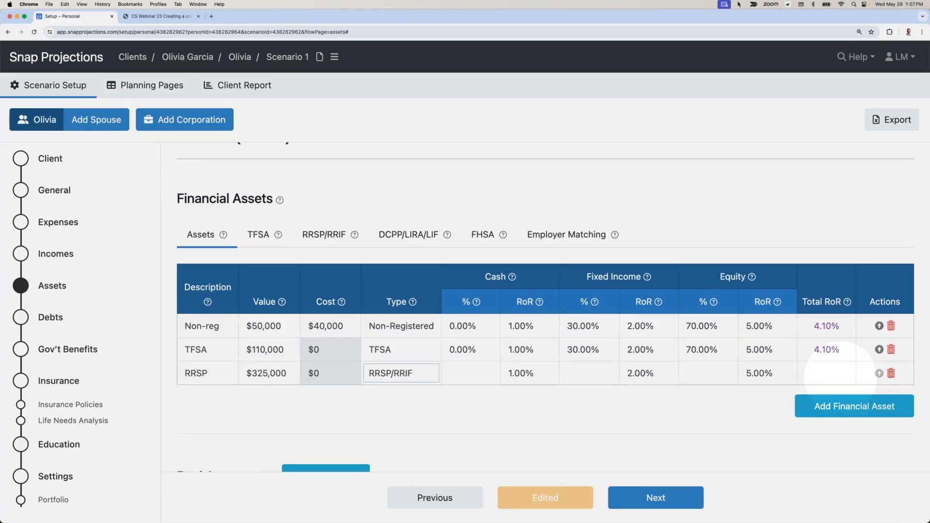
Step: Set the RRSP asset's allocation to 0% cash and 30% fixed income
{"action": "key", "text": "Tab"}
{"action": "key", "text": "Tab"}
{"action": "type", "text": "325,0"}
{"action": "key", "text": "Tab"}
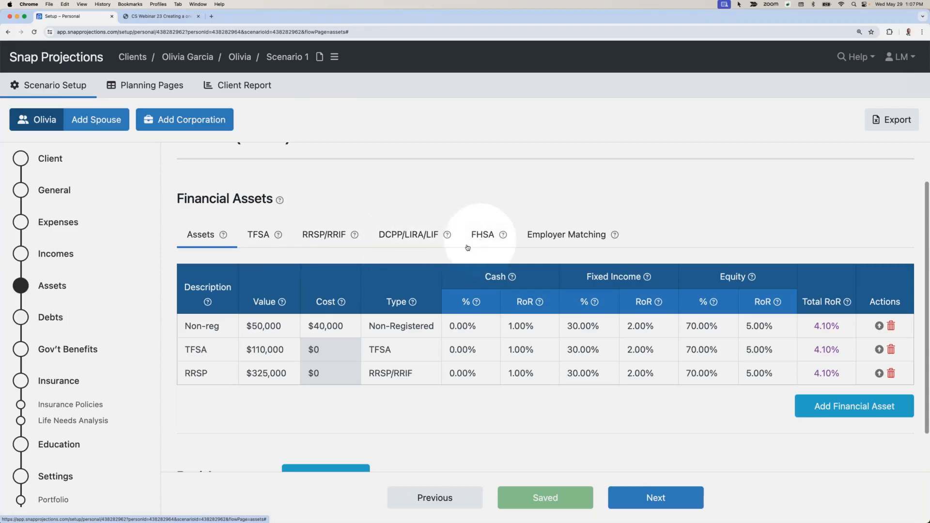
Step: Check the TFSA contribution room and set the RRSP contribution room for 2024 to $32,000
{"action": "left_click", "coordinate": [260, 236]}
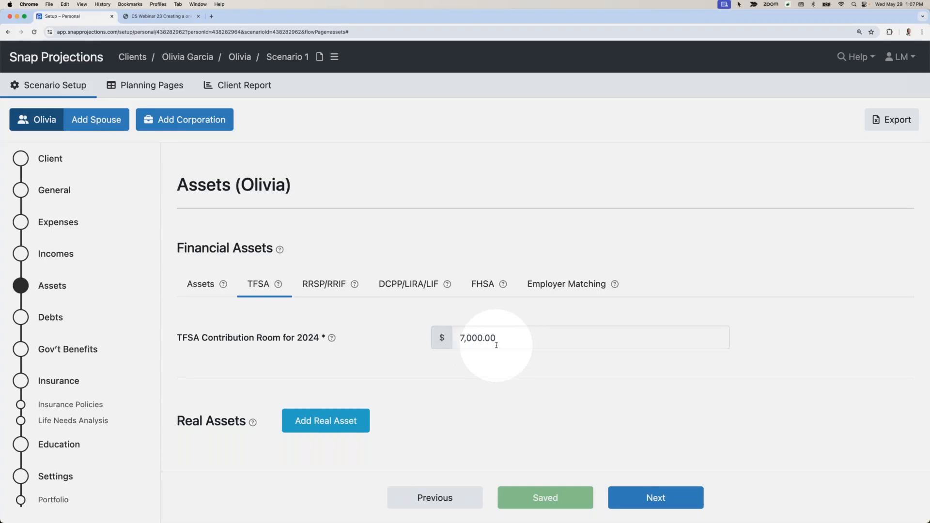
{"action": "left_click", "coordinate": [332, 285]}
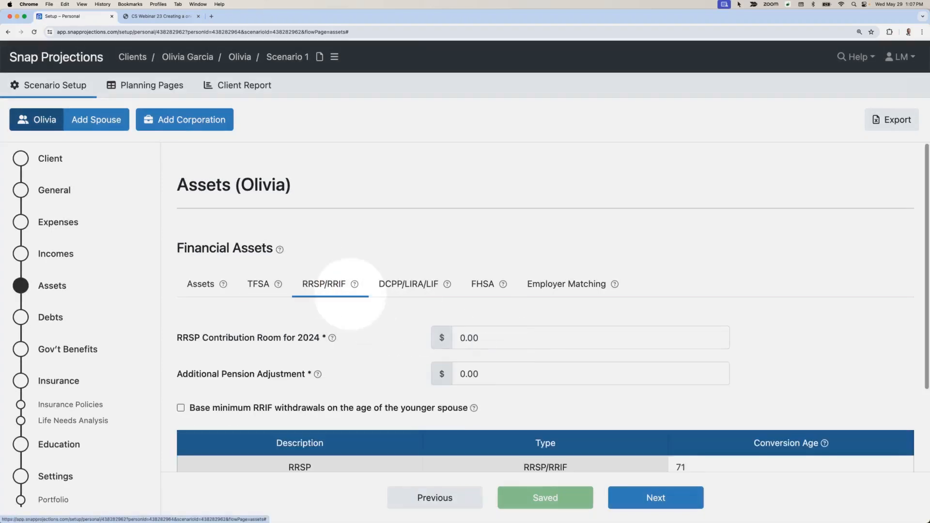
{"action": "left_click", "coordinate": [507, 342]}
{"action": "type", "text": "32000"}
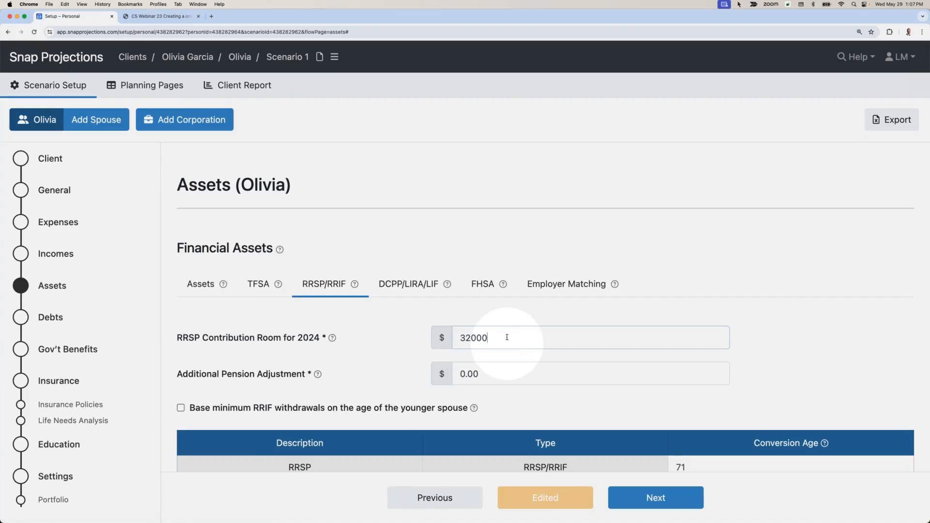
{"action": "left_click", "coordinate": [489, 315]}
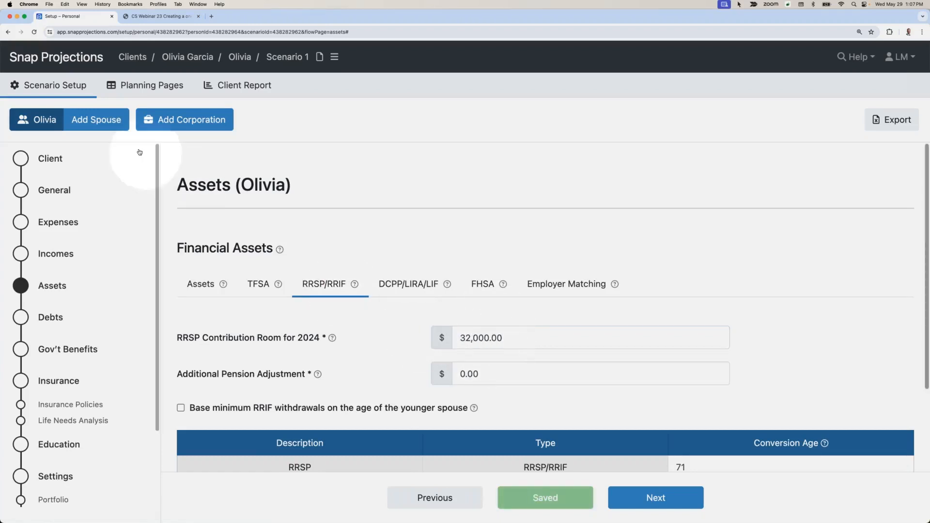
Step: Return to the asset list and add a real asset described as "Home" with a value of $800,000 and a cost of $450,000
{"action": "left_click", "coordinate": [200, 284]}
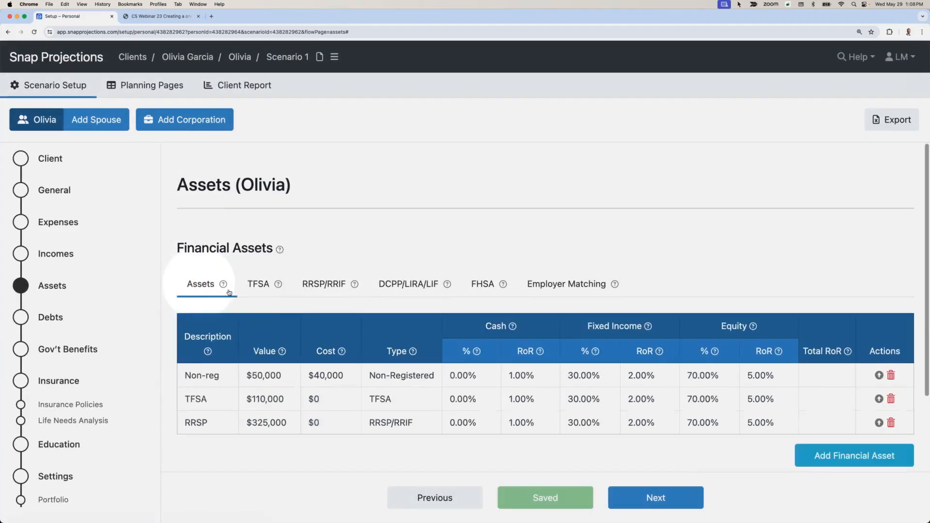
{"action": "scroll", "coordinate": [281, 305], "scroll_direction": "down", "scroll_amount": 2}
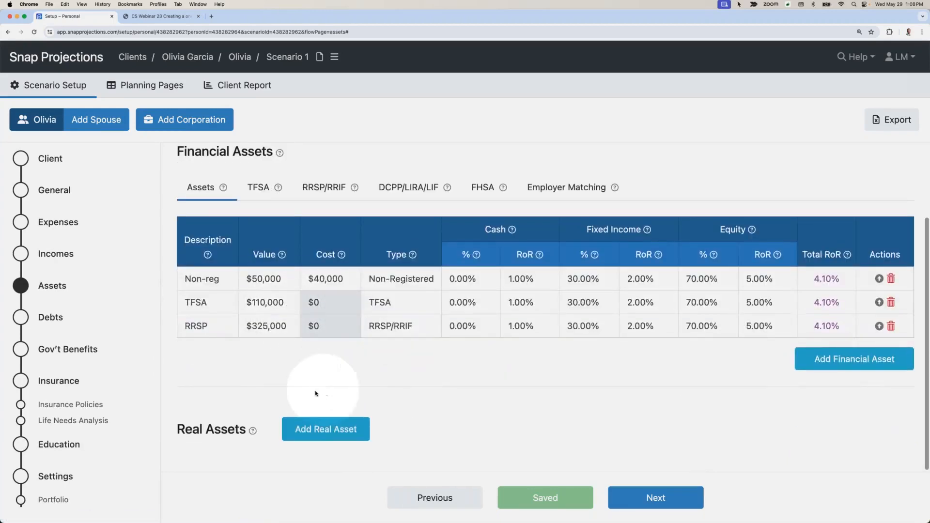
{"action": "left_click", "coordinate": [320, 429]}
{"action": "type", "text": "Home"}
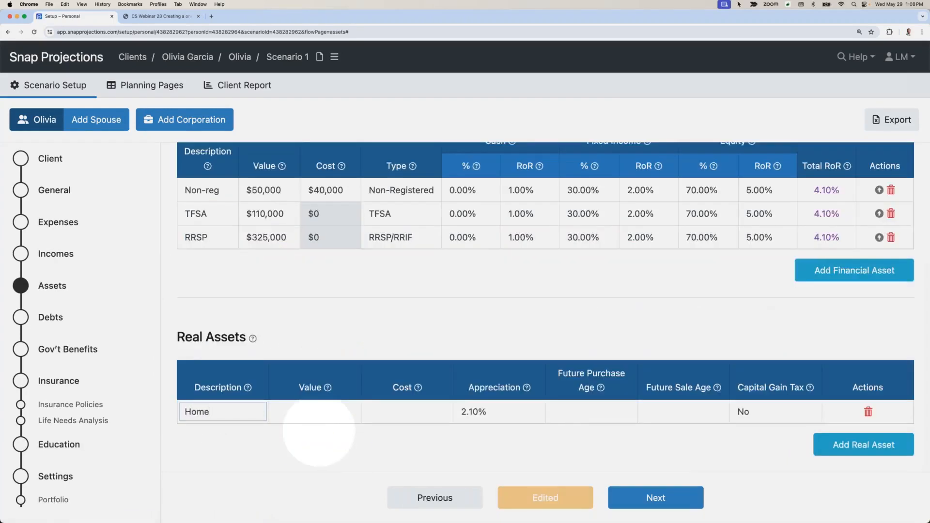
{"action": "key", "text": "Tab"}
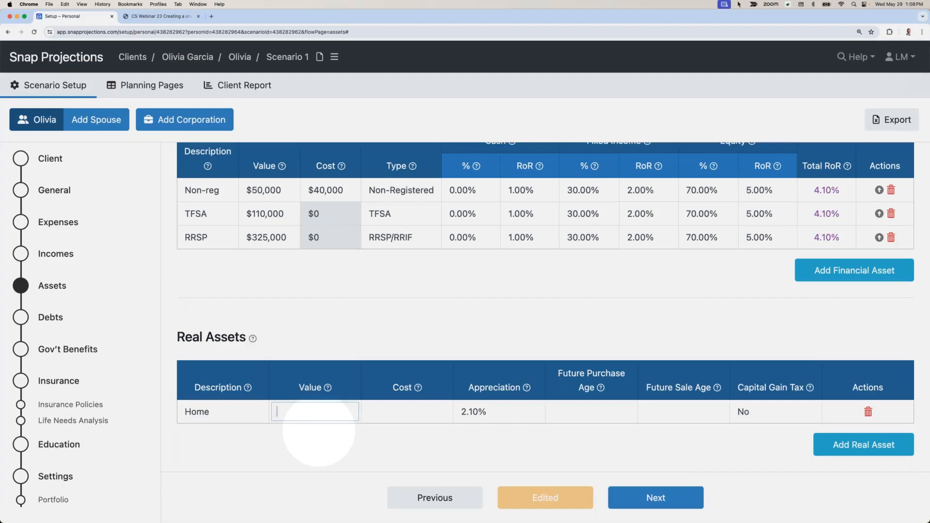
{"action": "type", "text": "800,00000"}
{"action": "key", "text": "Tab"}
{"action": "type", "text": "4"}
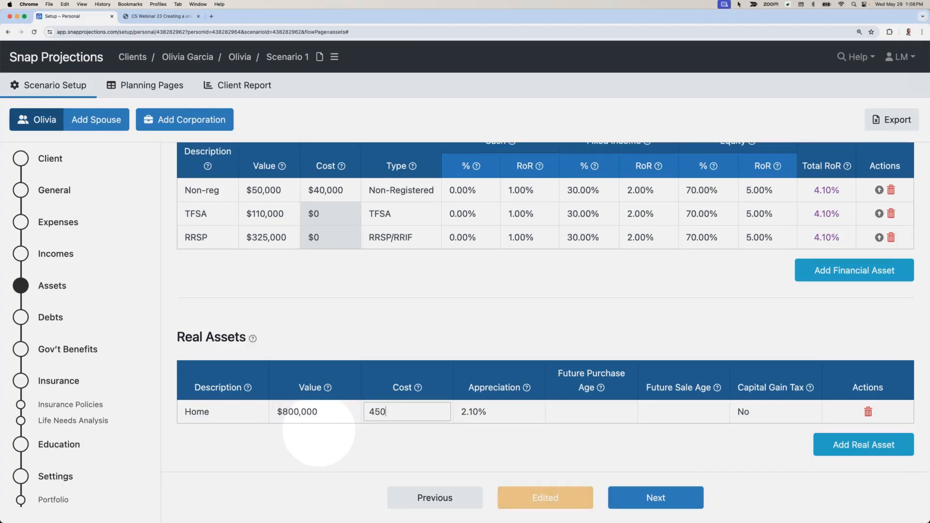
{"action": "left_click", "coordinate": [452, 445]}
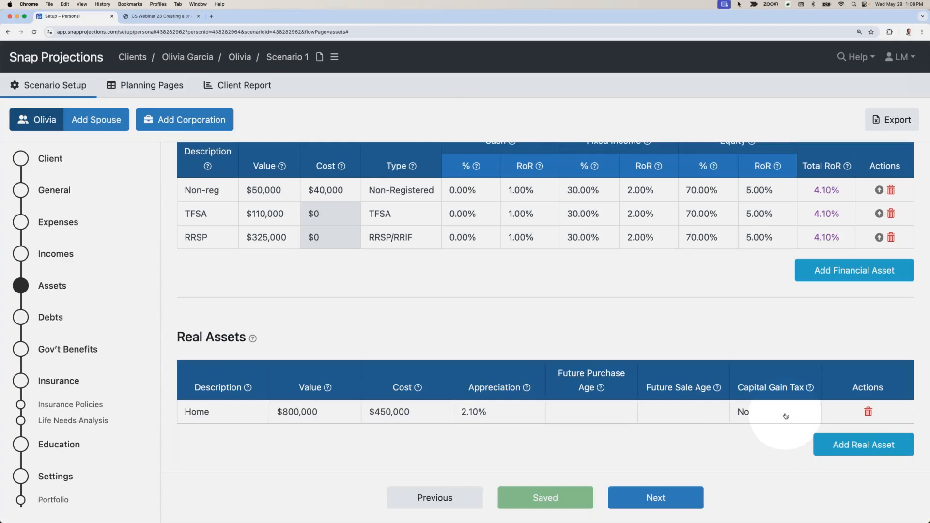
Step: Continue to the Debts section and add a debt described as "Mortgage" with a balance of $145,000
{"action": "left_click", "coordinate": [671, 494]}
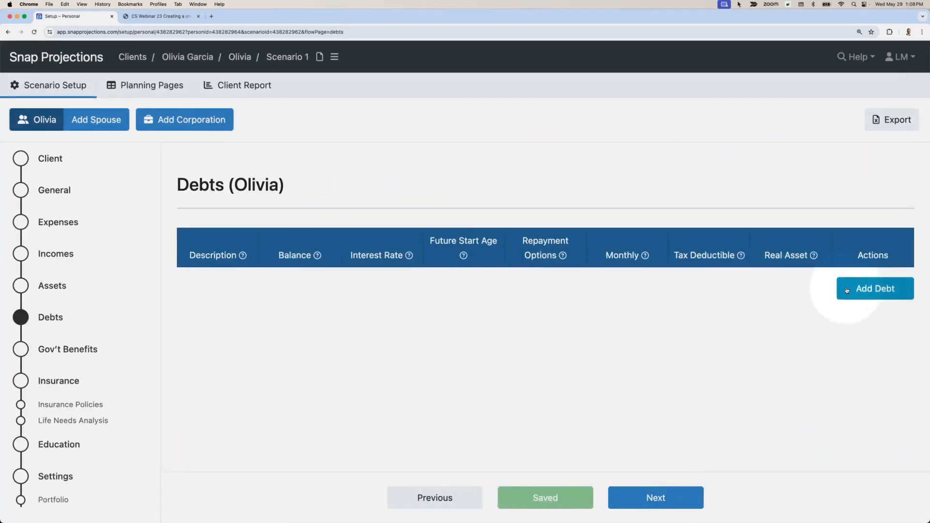
{"action": "left_click", "coordinate": [852, 286]}
{"action": "type", "text": "Mortgage"}
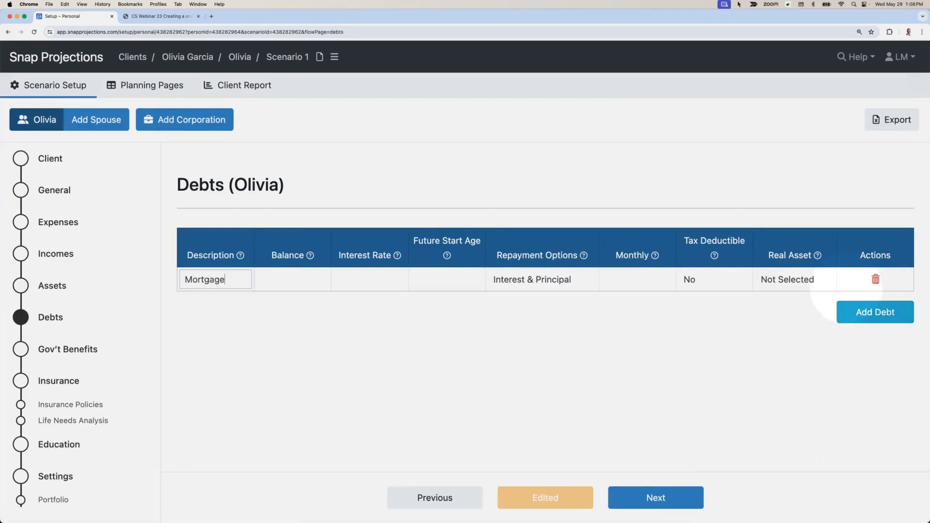
{"action": "key", "text": "Tab"}
{"action": "type", "text": "145"}
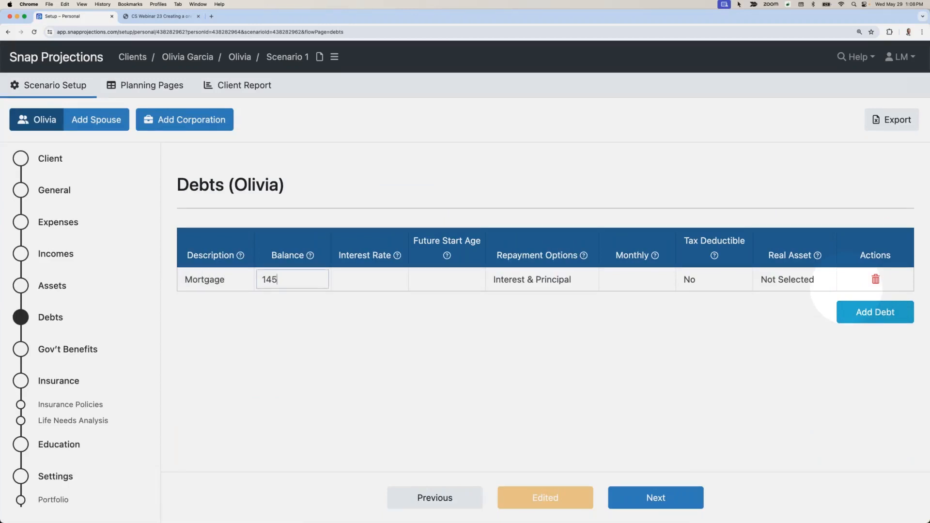
{"action": "type", "text": ",000"}
{"action": "key", "text": "Tab"}
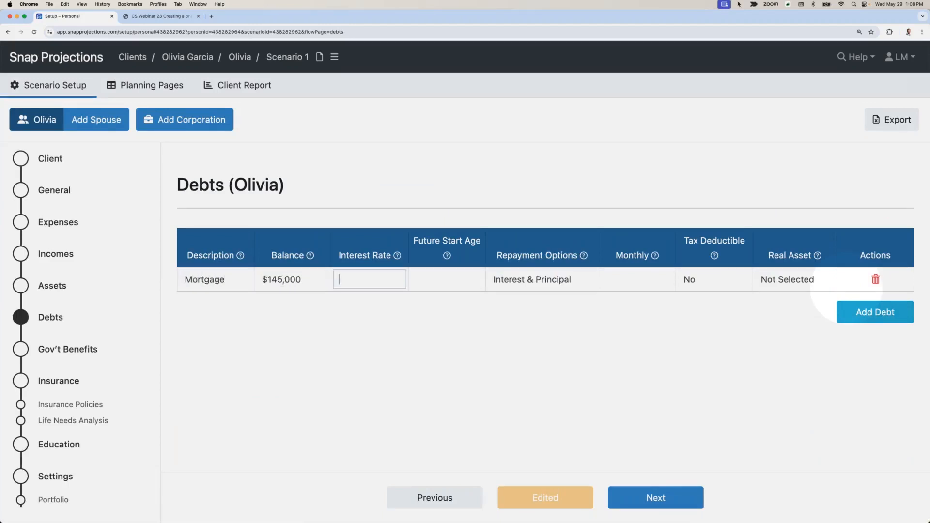
Step: Give the Mortgage a 5% interest rate and a $1,800 monthly payment, and link it to the Home real asset
{"action": "type", "text": "5"}
{"action": "key", "text": "Tab"}
{"action": "key", "text": "Tab"}
{"action": "key", "text": "Tab"}
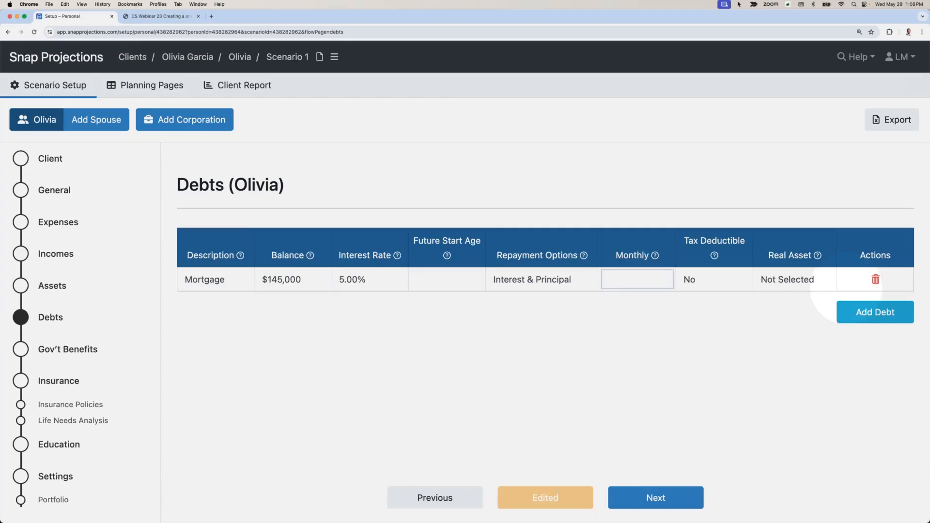
{"action": "type", "text": "1,800"}
{"action": "key", "text": "Tab"}
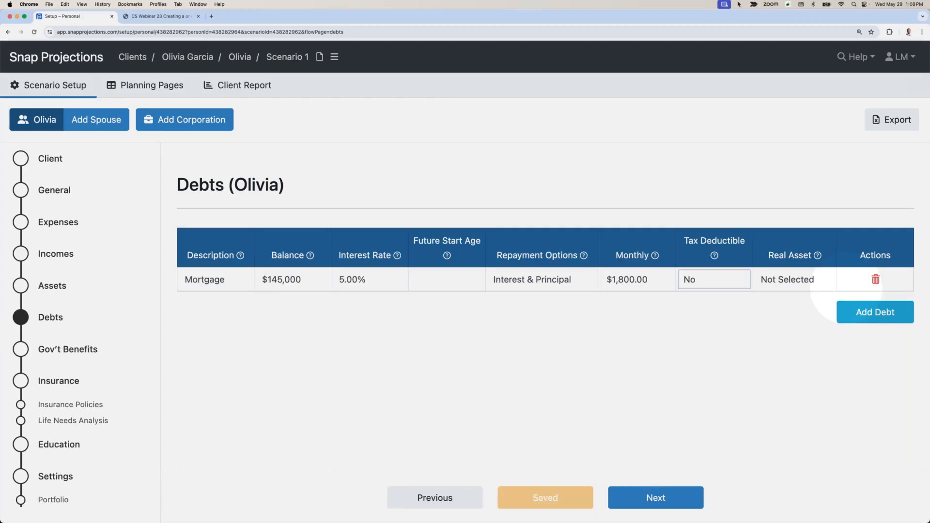
{"action": "left_click", "coordinate": [797, 281]}
{"action": "left_click", "coordinate": [787, 293]}
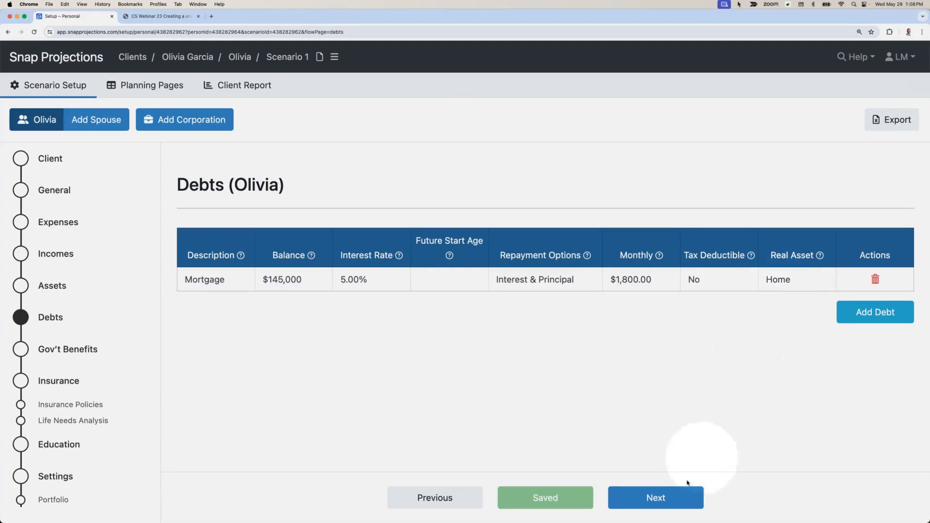
Step: Continue to Gov't Benefits, set the CPP start age to 65 and its percentage of maximum to 75%, and review the OAS settings
{"action": "left_click", "coordinate": [629, 497]}
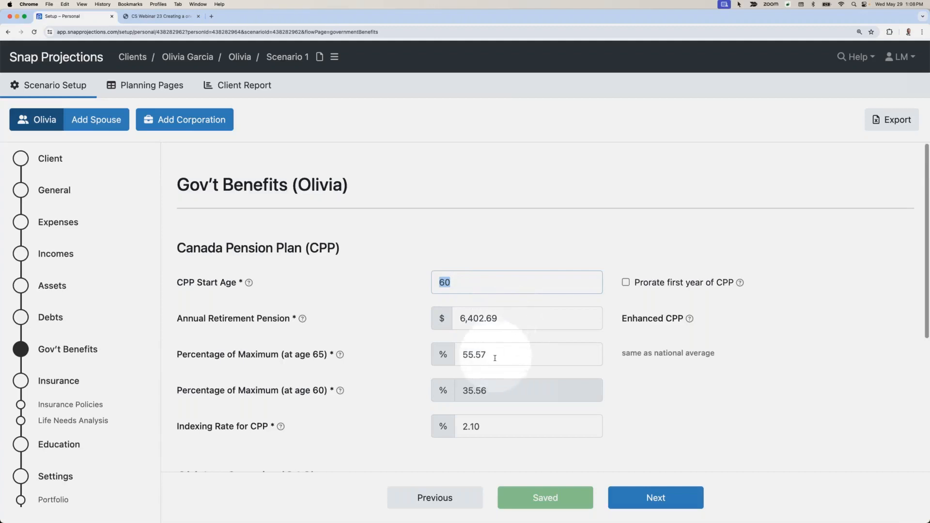
{"action": "type", "text": "65"}
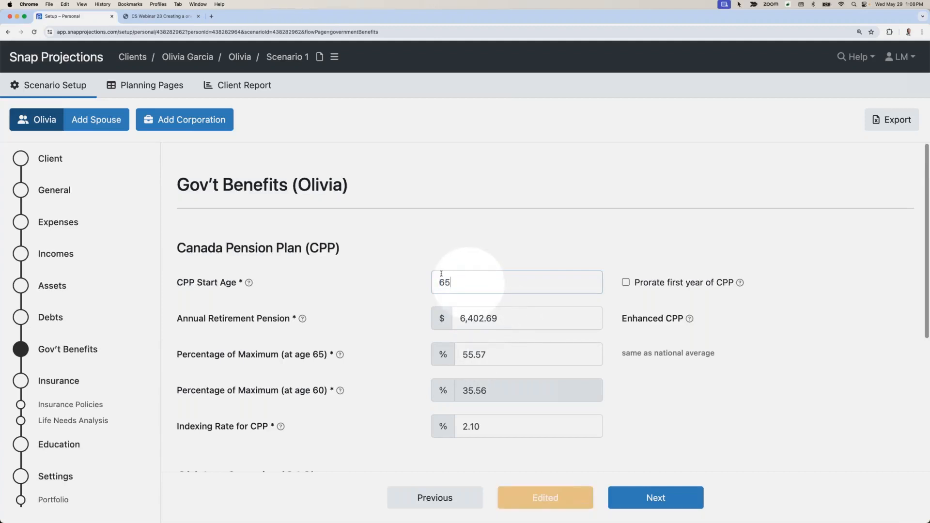
{"action": "left_click", "coordinate": [441, 265]}
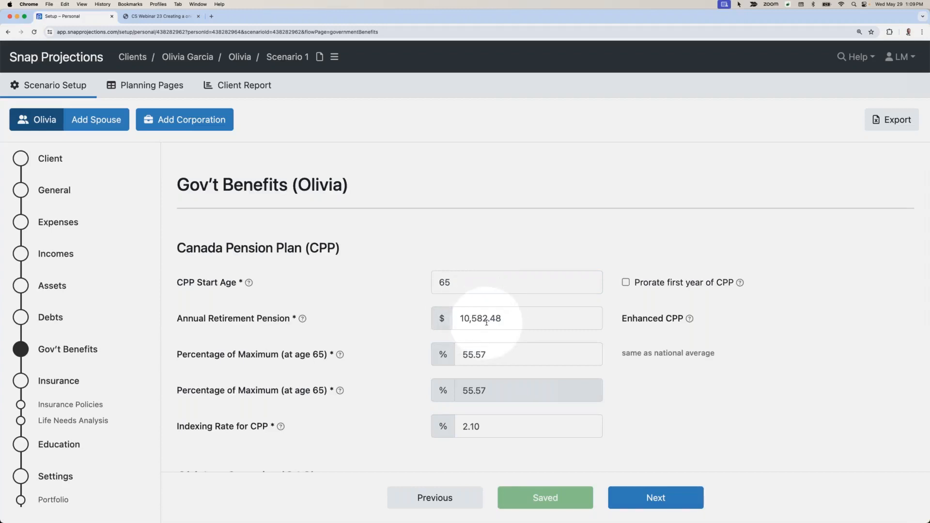
{"action": "double_click", "coordinate": [502, 354]}
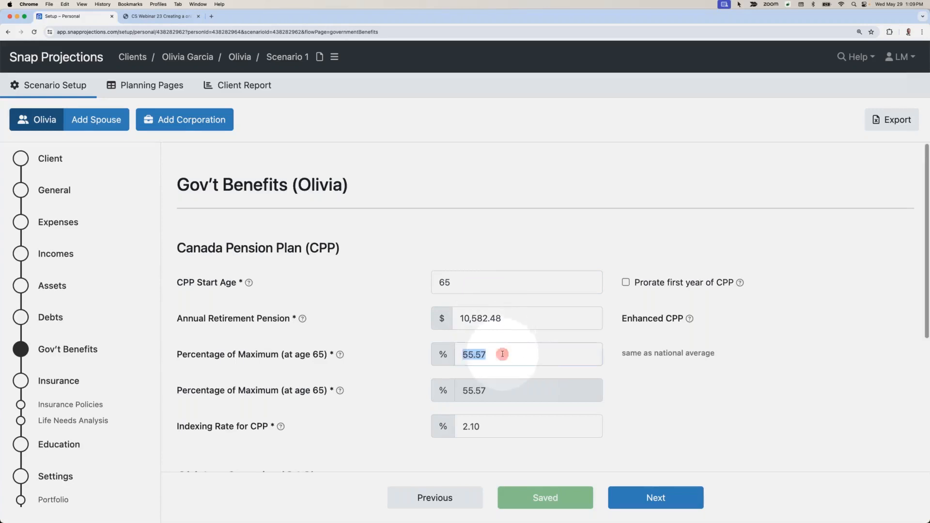
{"action": "type", "text": "75"}
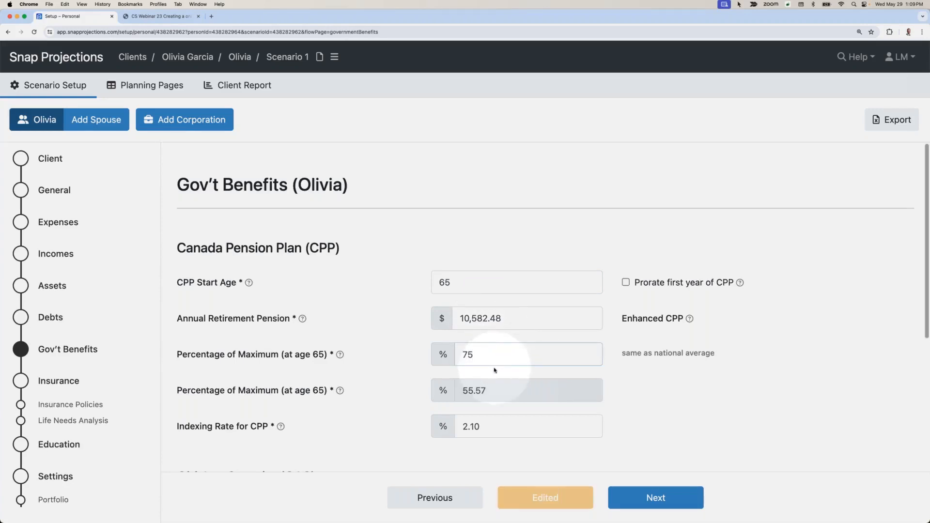
{"action": "left_click", "coordinate": [492, 371]}
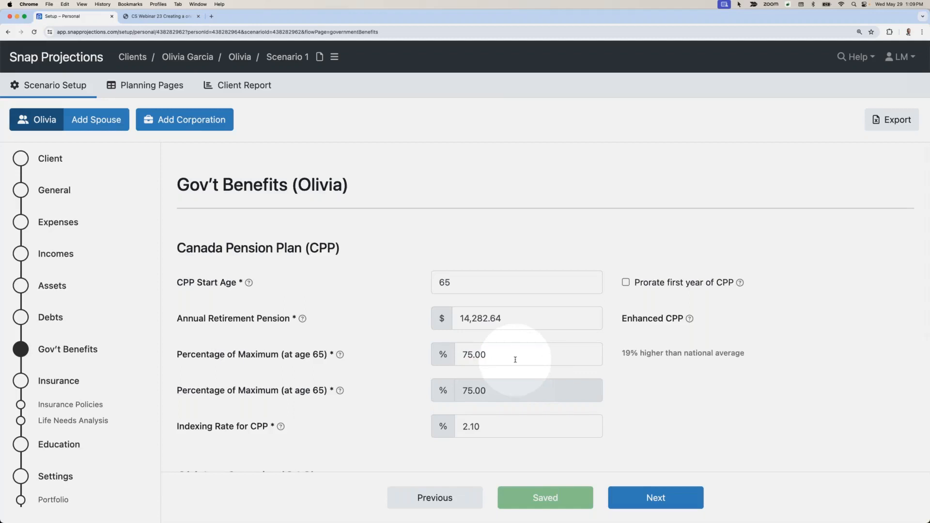
{"action": "scroll", "coordinate": [504, 360], "scroll_direction": "down", "scroll_amount": 3}
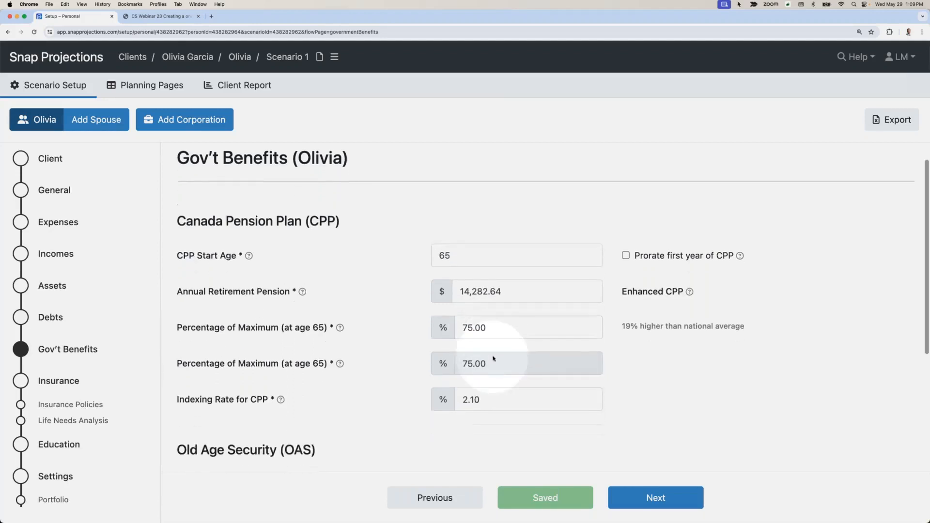
{"action": "scroll", "coordinate": [496, 360], "scroll_direction": "down", "scroll_amount": 2}
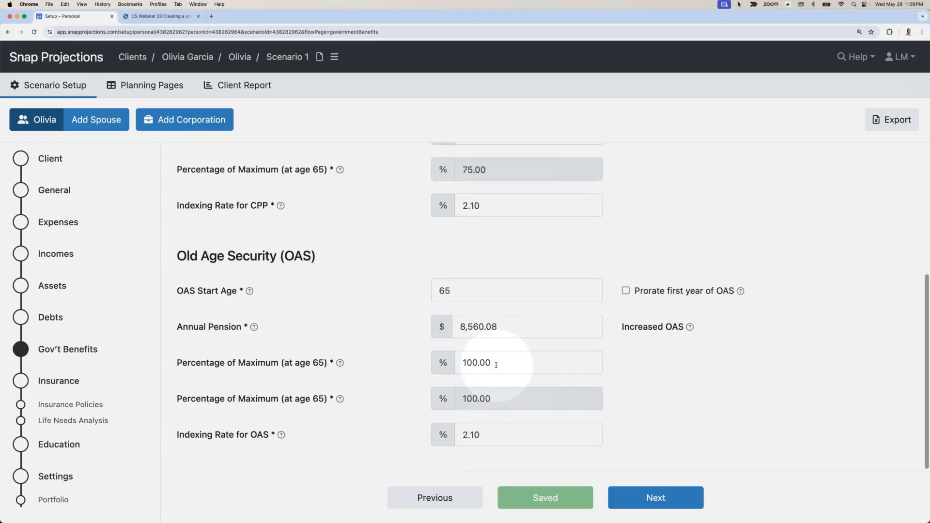
Step: Go to the Corporations section and add a corporation named "Evolve Design"
{"action": "scroll", "coordinate": [130, 354], "scroll_direction": "down", "scroll_amount": 2}
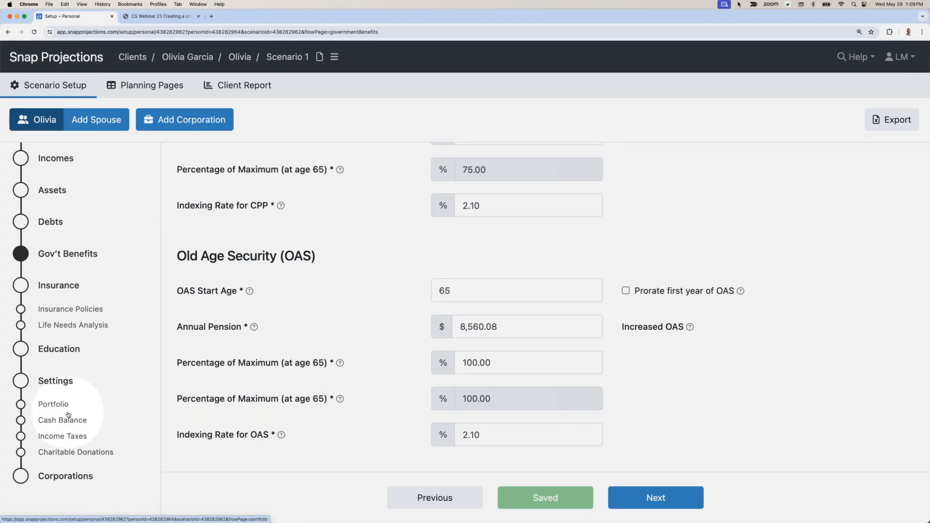
{"action": "left_click", "coordinate": [62, 478]}
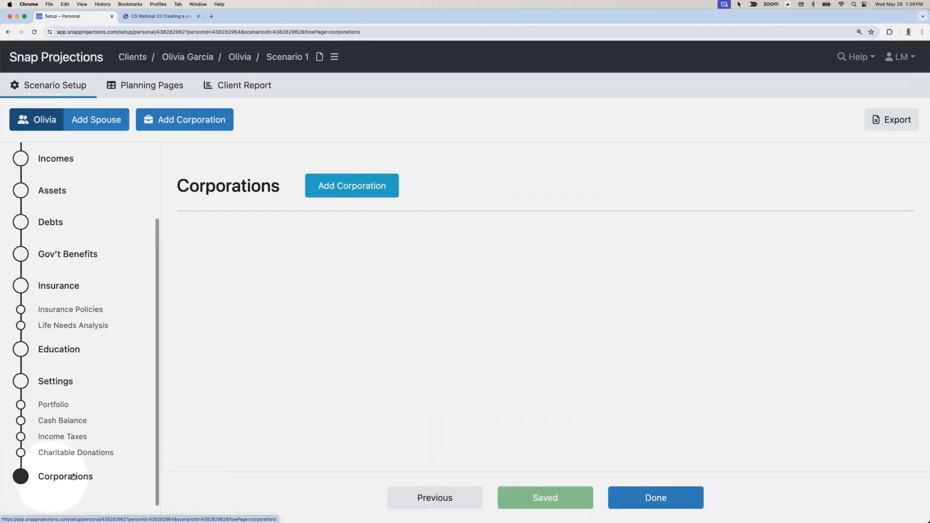
{"action": "left_click", "coordinate": [353, 187]}
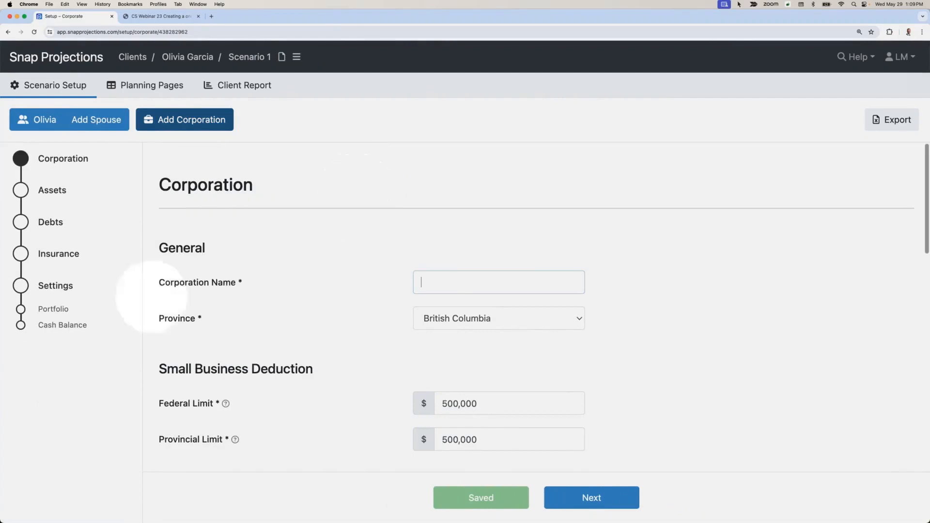
{"action": "type", "text": "Evolve"}
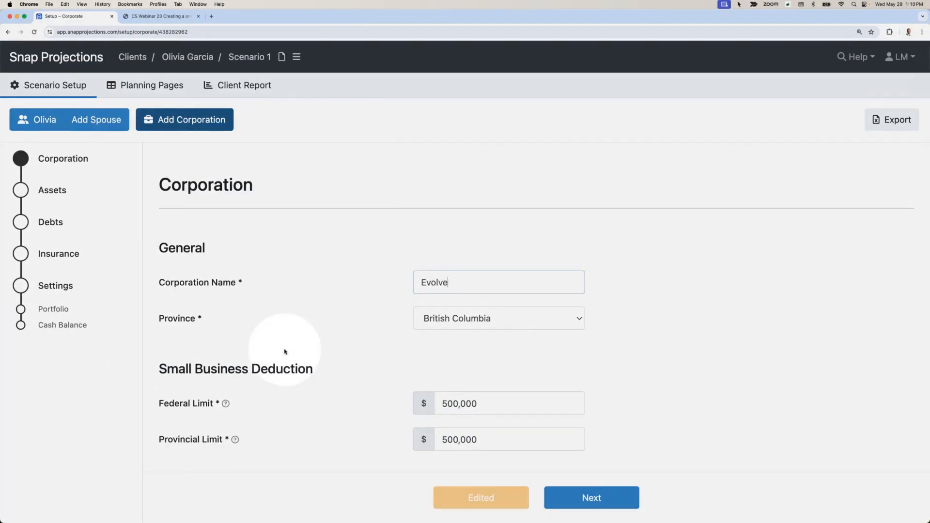
{"action": "type", "text": " Design"}
{"action": "left_click", "coordinate": [382, 347]}
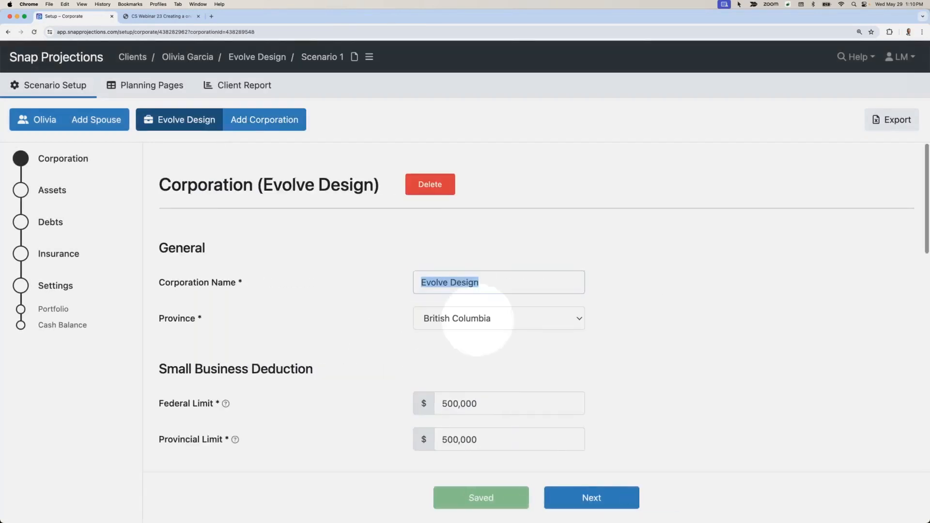
Step: Set the corporation's Non-Eligible RDTOH balance to $15,000 and its CDA balance to $20,000
{"action": "scroll", "coordinate": [477, 319], "scroll_direction": "down", "scroll_amount": 5}
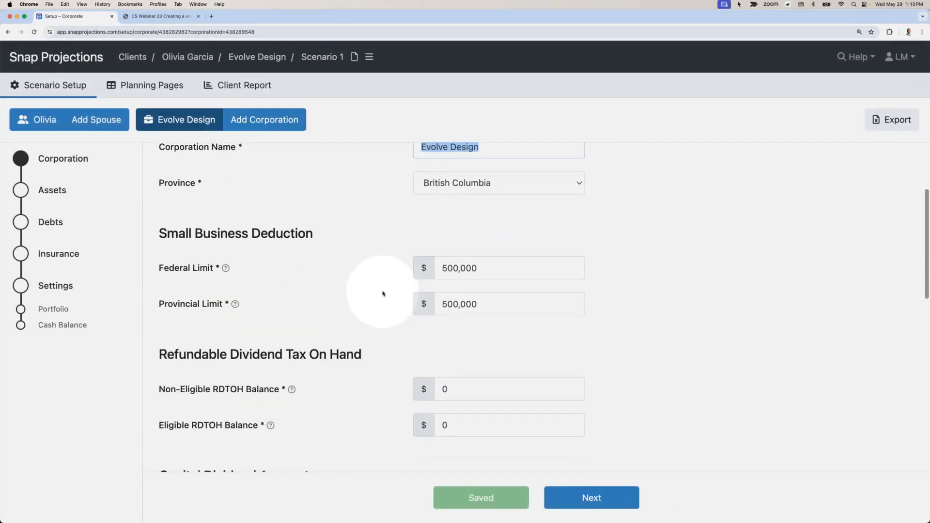
{"action": "scroll", "coordinate": [382, 293], "scroll_direction": "down", "scroll_amount": 7}
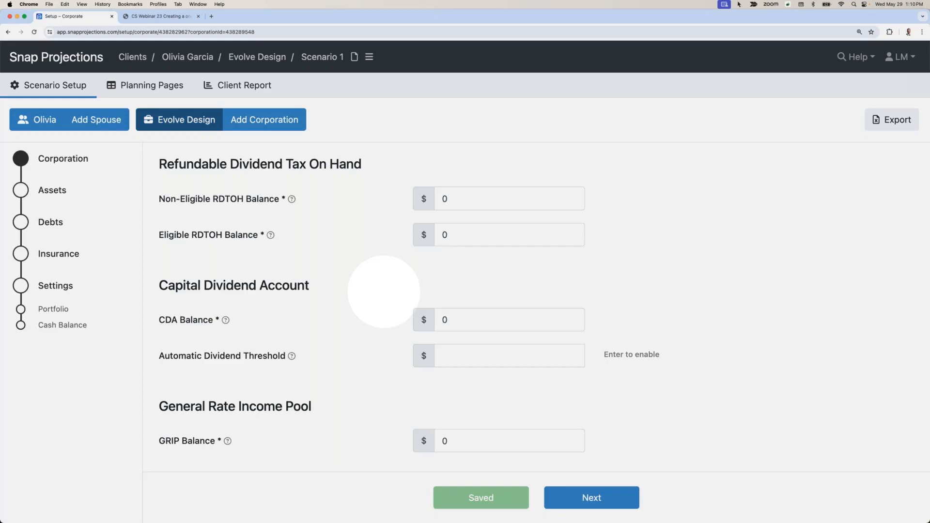
{"action": "left_click", "coordinate": [465, 200]}
{"action": "type", "text": "1"}
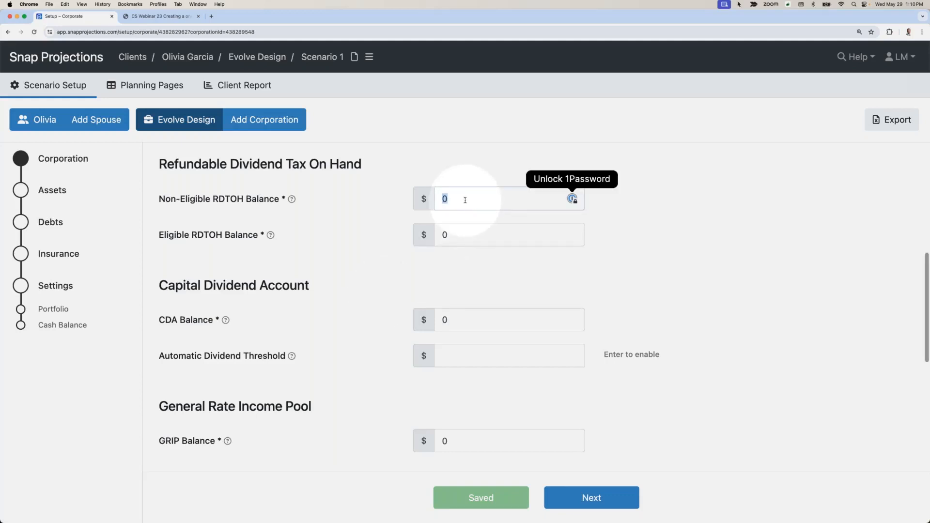
{"action": "type", "text": "5000"}
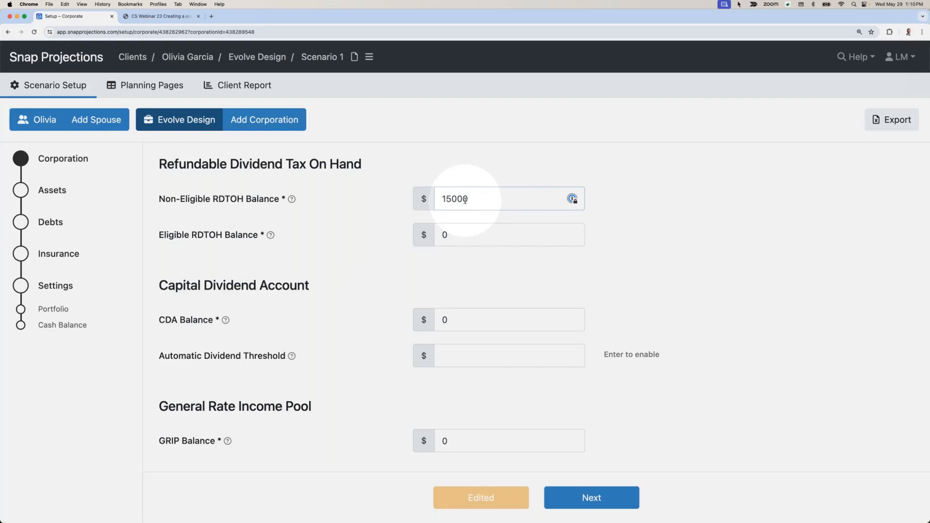
{"action": "left_click", "coordinate": [452, 304]}
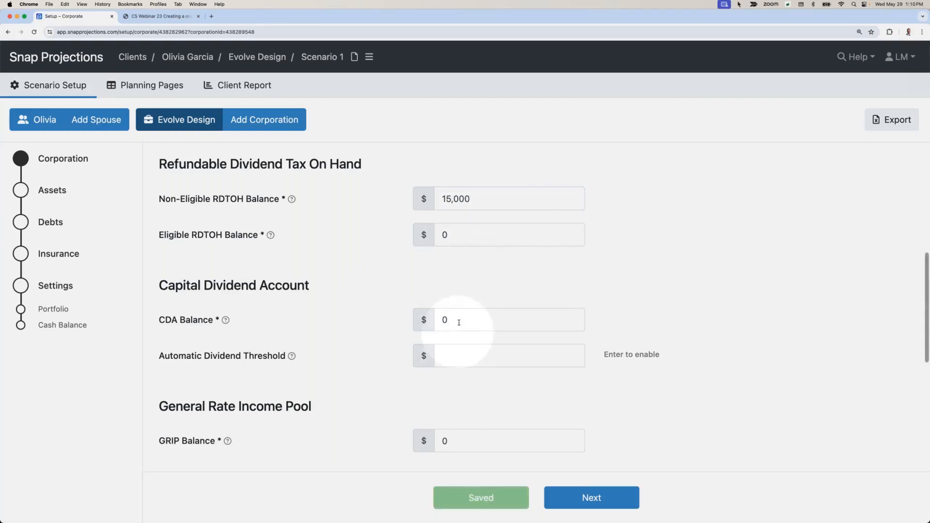
{"action": "left_click", "coordinate": [459, 318]}
{"action": "type", "text": "20000"}
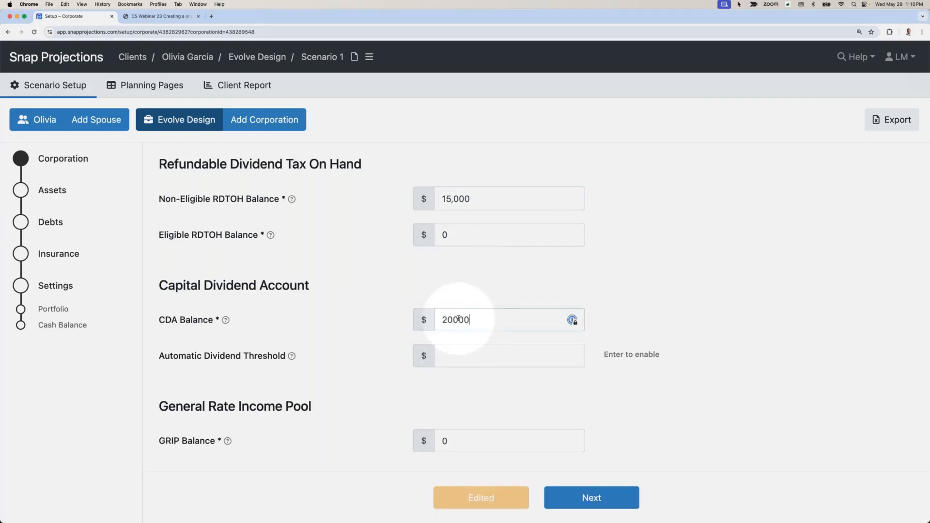
{"action": "left_click", "coordinate": [458, 296]}
Step: Review the corporation's ownership and disposition settings, including the available disposition times
{"action": "scroll", "coordinate": [459, 300], "scroll_direction": "down", "scroll_amount": 5}
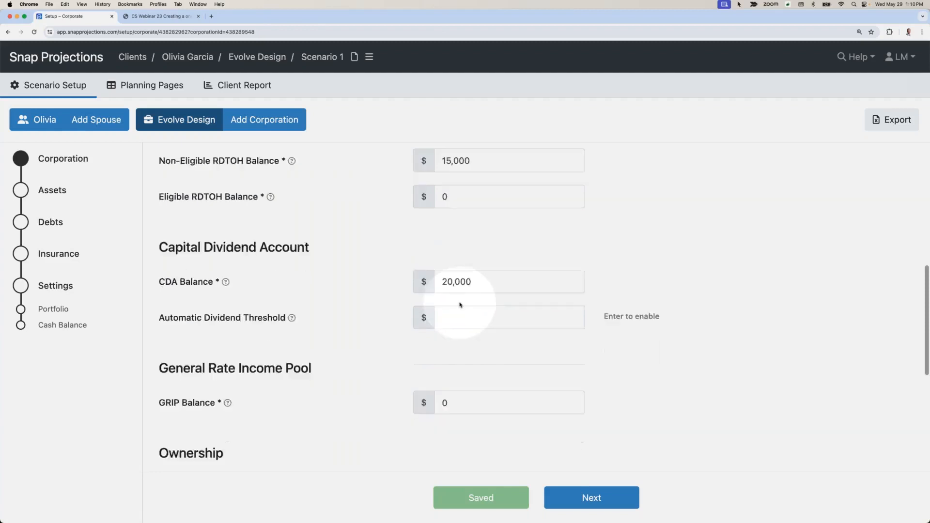
{"action": "scroll", "coordinate": [459, 302], "scroll_direction": "down", "scroll_amount": 3}
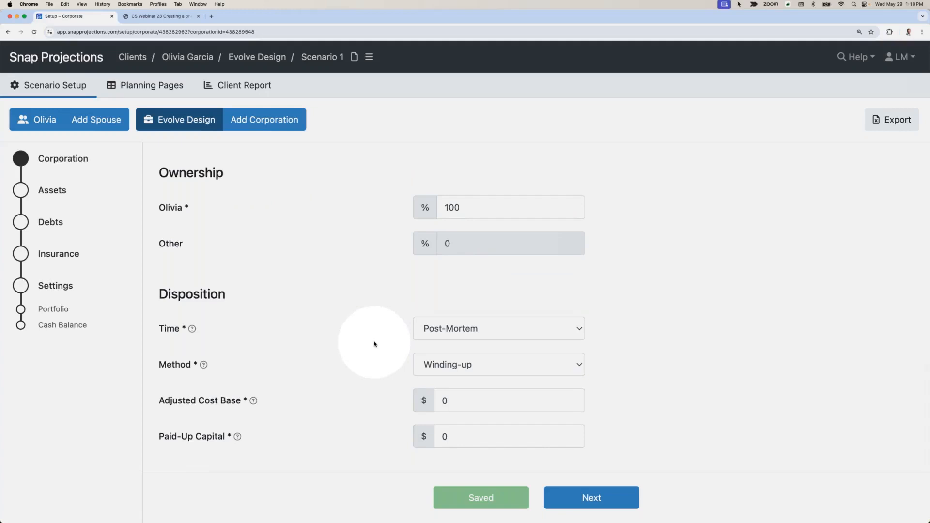
{"action": "left_click", "coordinate": [459, 331]}
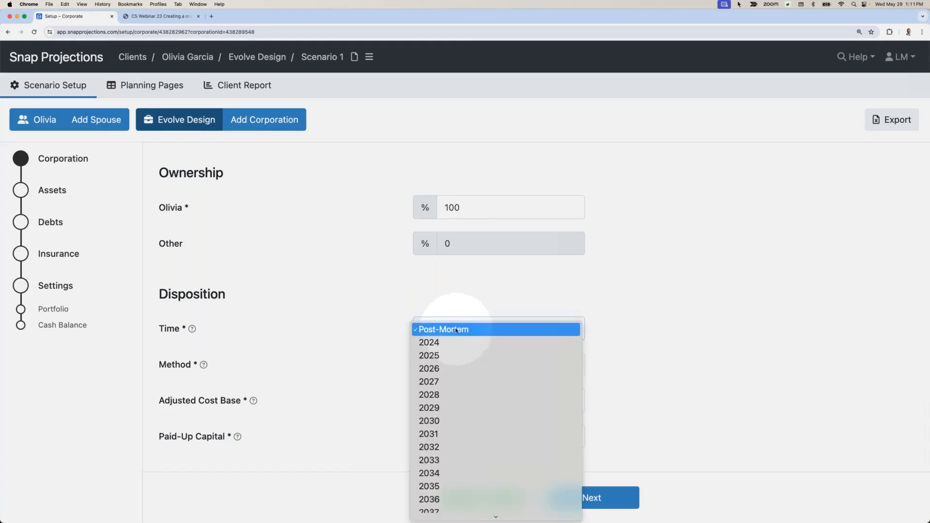
{"action": "left_click", "coordinate": [452, 303]}
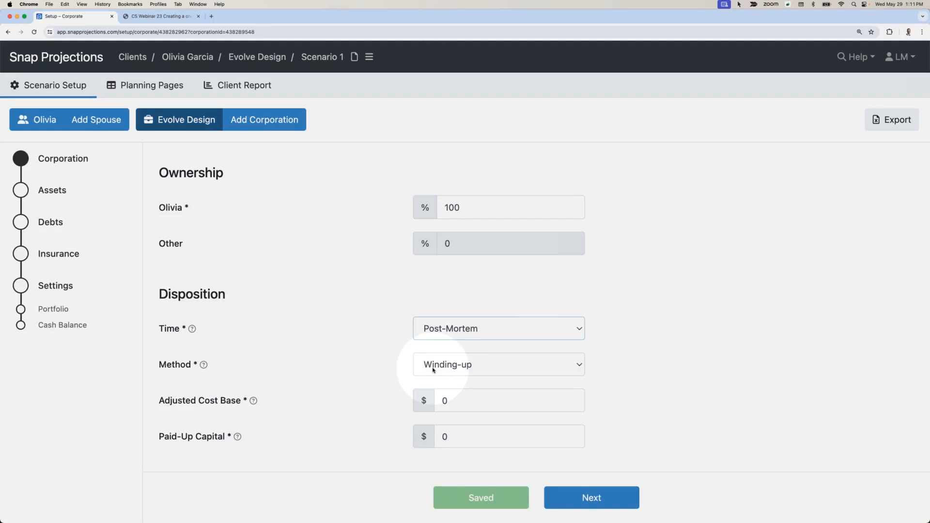
Step: Continue to the corporation's Assets and add a financial asset described as "Investments" with a value of $500,000 and a cost of $400,000
{"action": "left_click", "coordinate": [587, 498]}
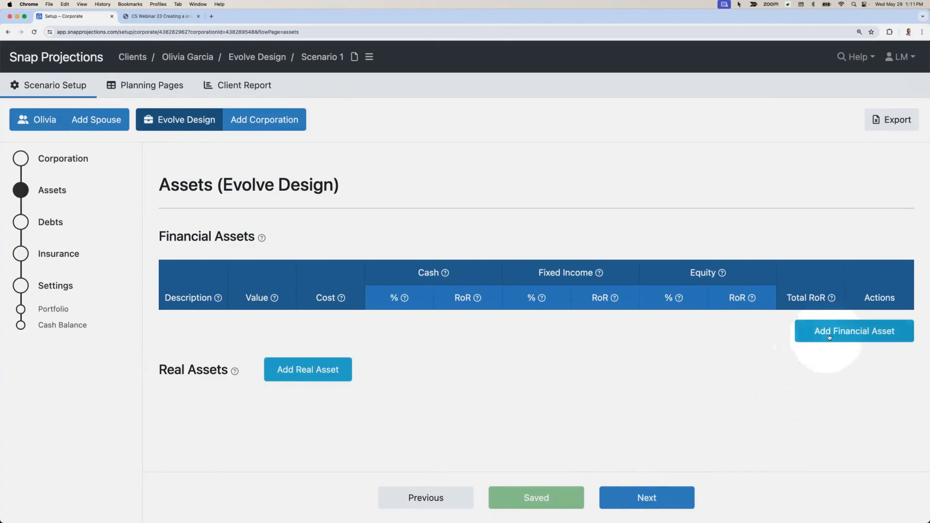
{"action": "left_click", "coordinate": [829, 333]}
{"action": "type", "text": "Investments"}
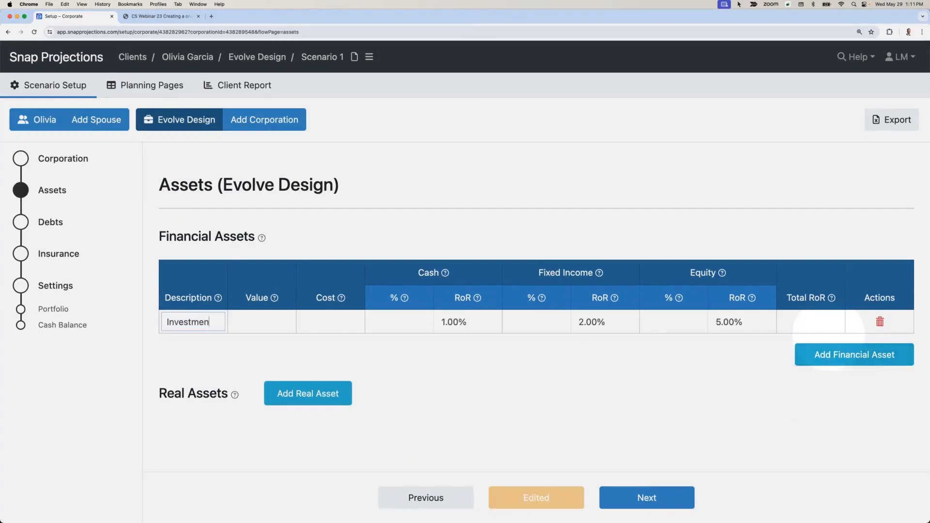
{"action": "key", "text": "Tab"}
{"action": "type", "text": "500000"}
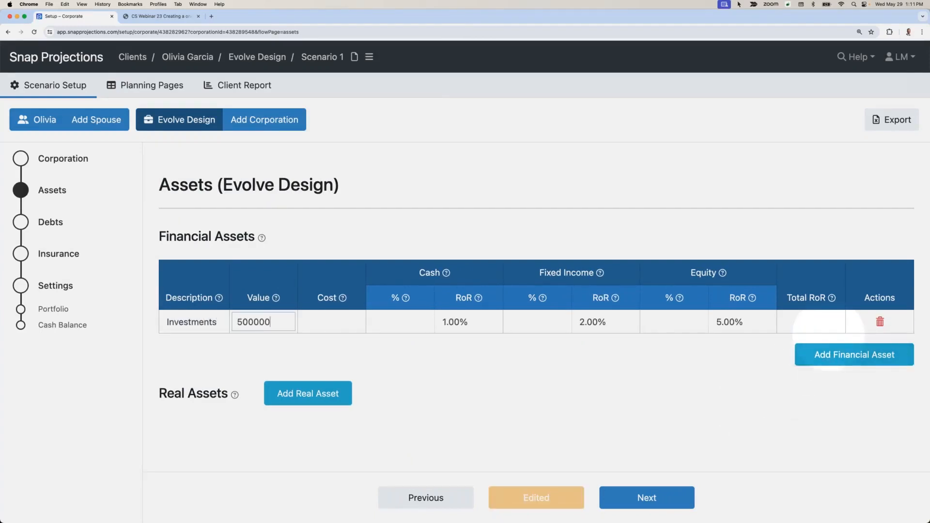
{"action": "key", "text": "Tab"}
{"action": "type", "text": "40000"}
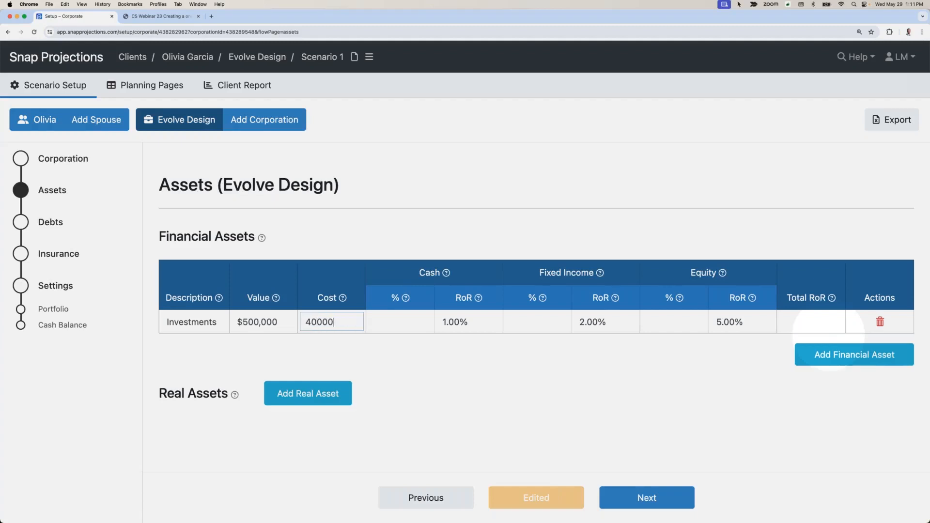
{"action": "key", "text": "Tab"}
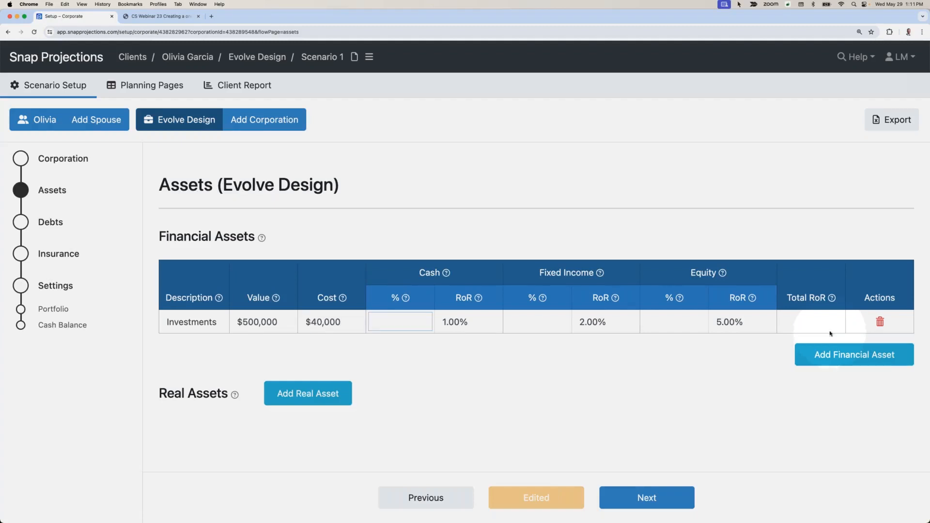
{"action": "left_click", "coordinate": [353, 322]}
{"action": "type", "text": "0"}
Step: Allocate the corporate Investments asset as 0% cash, 30% fixed income and 70% equity
{"action": "left_click", "coordinate": [394, 323]}
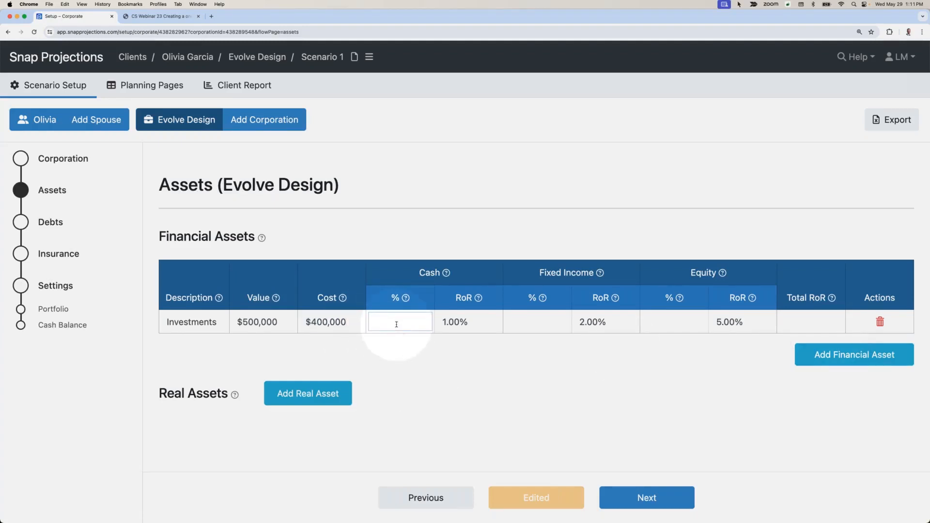
{"action": "type", "text": "0"}
{"action": "key", "text": "Tab"}
{"action": "type", "text": "30"}
{"action": "key", "text": "Tab"}
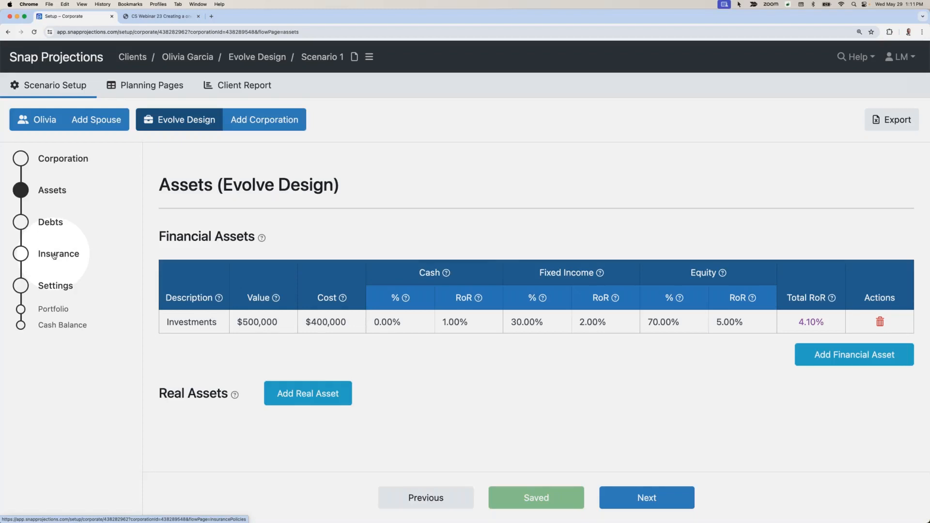
Step: On the corporation's planning page, set operating income to $450,000 from 2024 through the client's age 59, indexed at 2.10%
{"action": "left_click", "coordinate": [152, 88]}
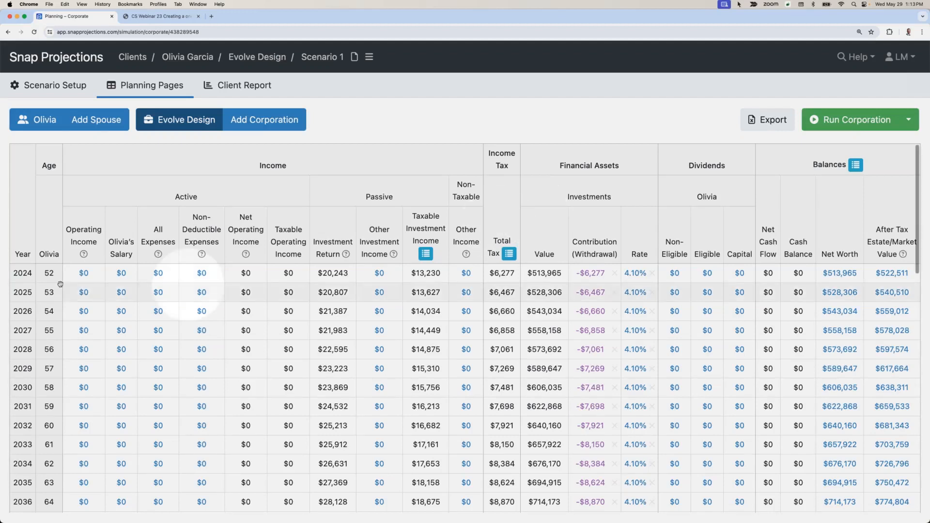
{"action": "left_click", "coordinate": [83, 274]}
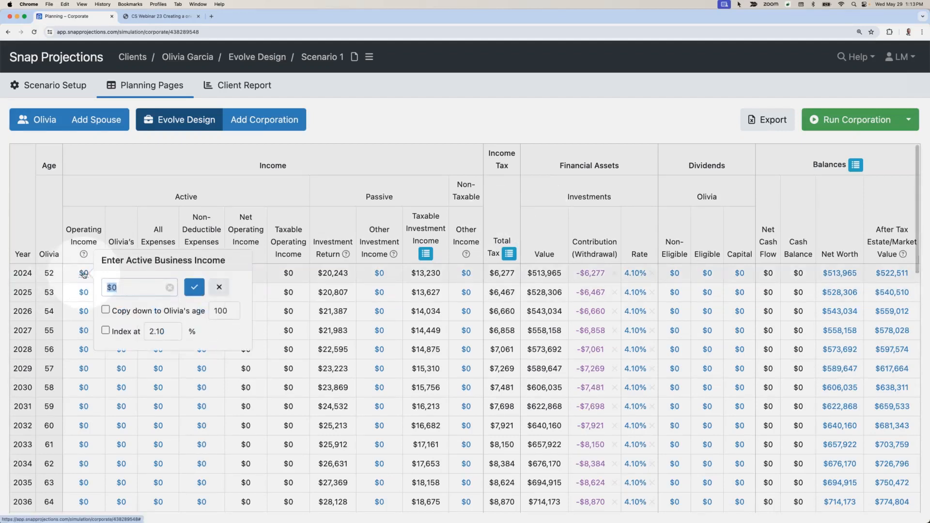
{"action": "type", "text": "450000"}
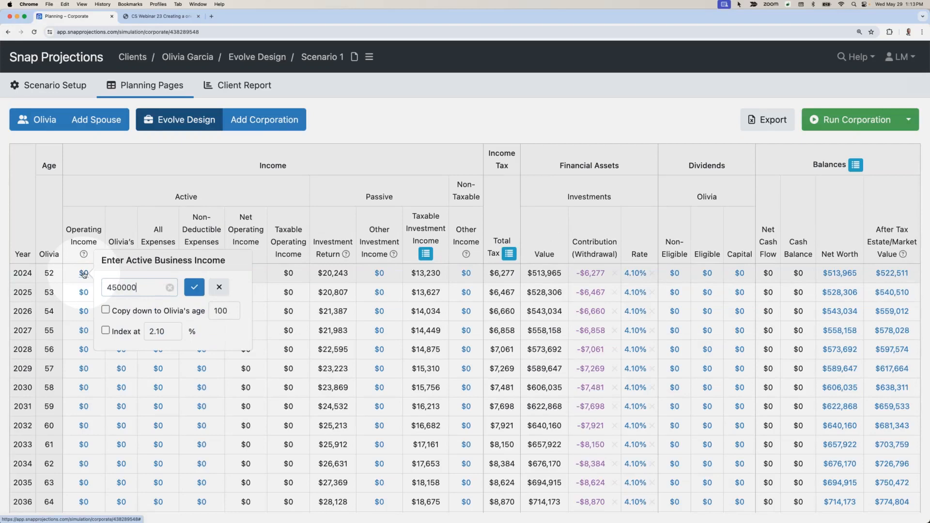
{"action": "left_click", "coordinate": [106, 310]}
{"action": "left_click", "coordinate": [105, 330]}
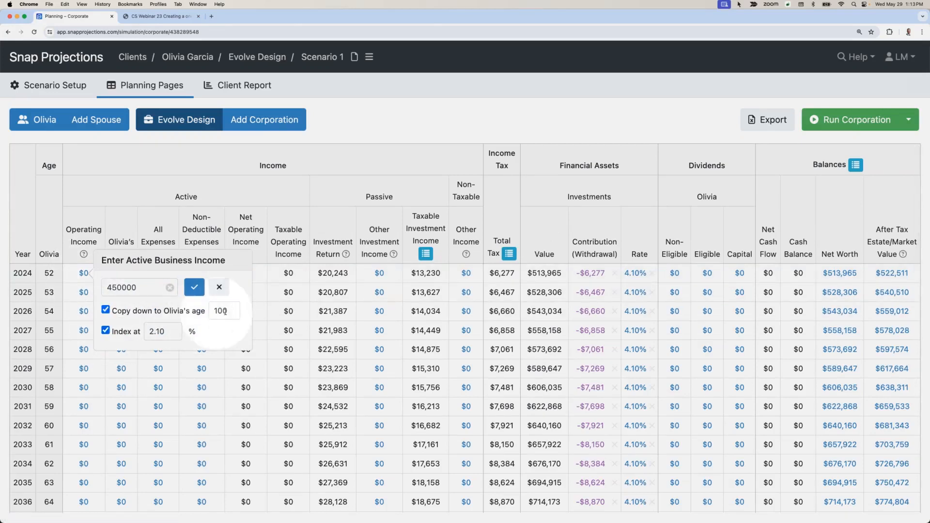
{"action": "double_click", "coordinate": [227, 312]}
{"action": "type", "text": "59"}
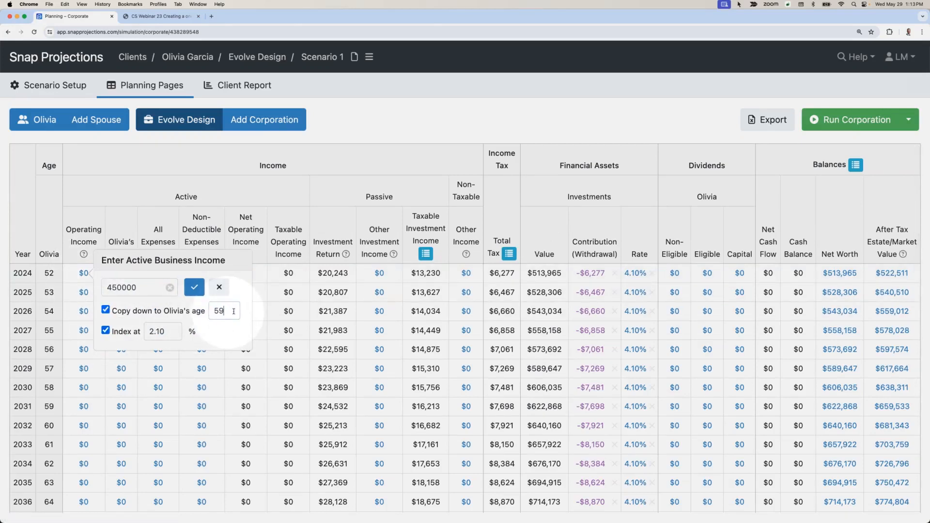
{"action": "left_click", "coordinate": [195, 288]}
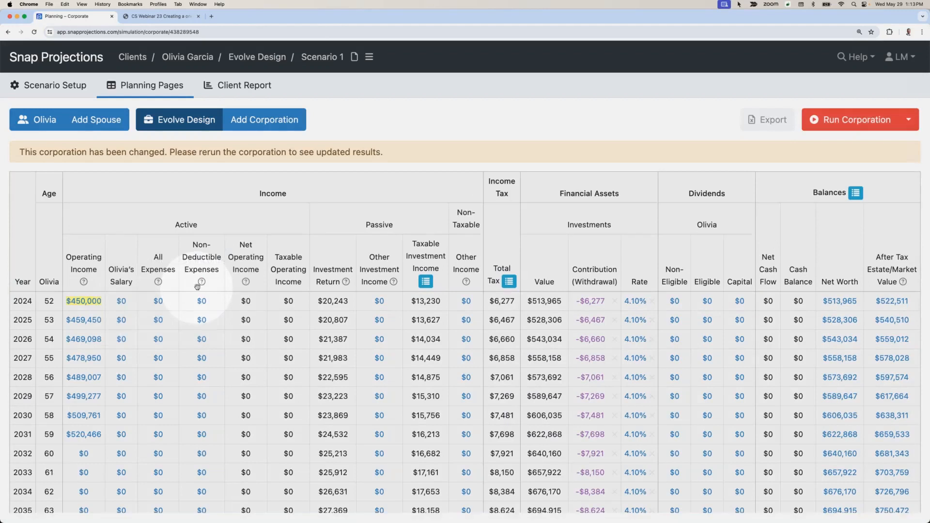
Step: Set the client's salary from the corporation to $200,000 from 2024 through age 59, indexed at 2.10%
{"action": "left_click", "coordinate": [121, 301]}
{"action": "type", "text": "200000"}
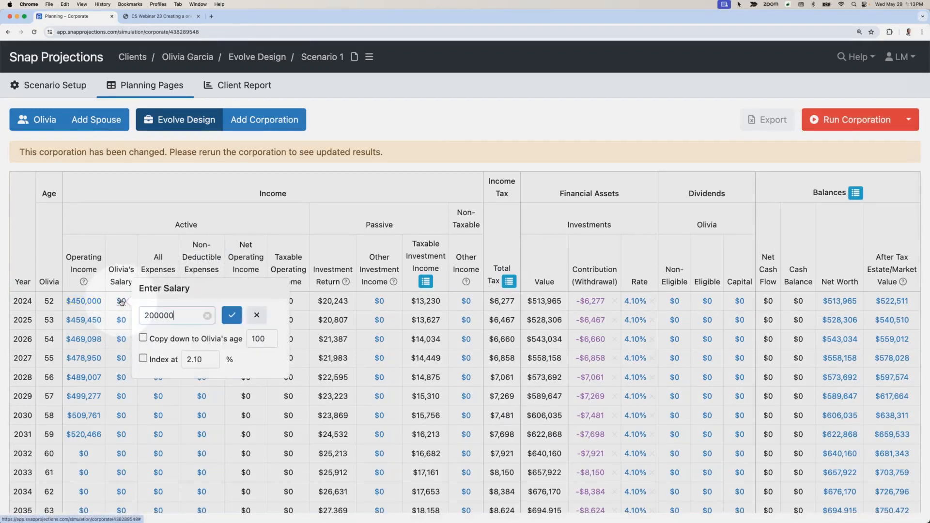
{"action": "left_click", "coordinate": [143, 338]}
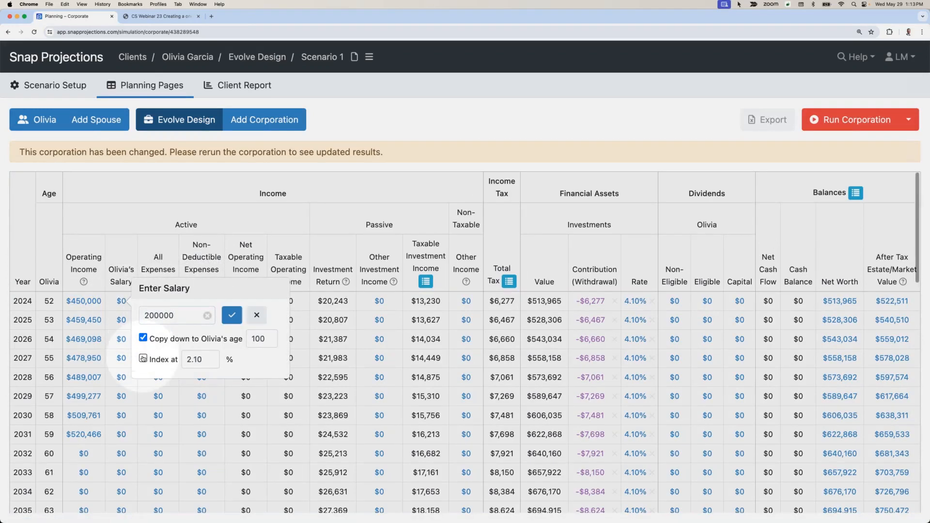
{"action": "left_click", "coordinate": [143, 358]}
{"action": "double_click", "coordinate": [272, 342]}
{"action": "type", "text": "59"}
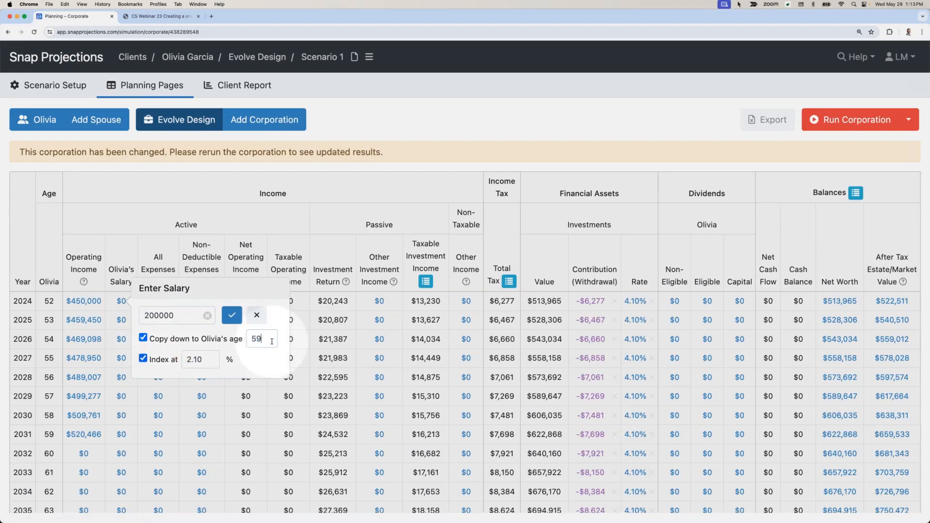
{"action": "left_click", "coordinate": [231, 316]}
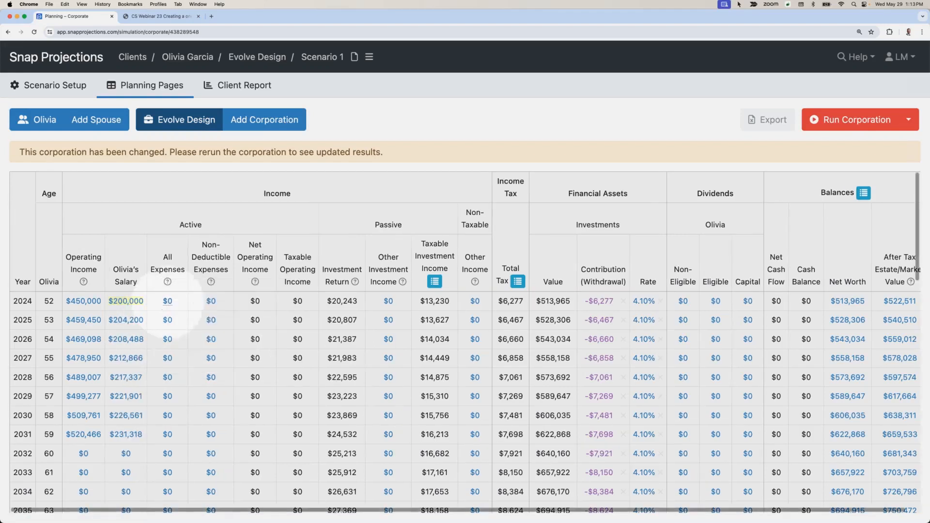
Step: Set all corporate expenses to $50,000 from 2024 through the client's age 59, indexed at 2.10%, and run the corporation
{"action": "left_click", "coordinate": [167, 302]}
{"action": "type", "text": "50000"}
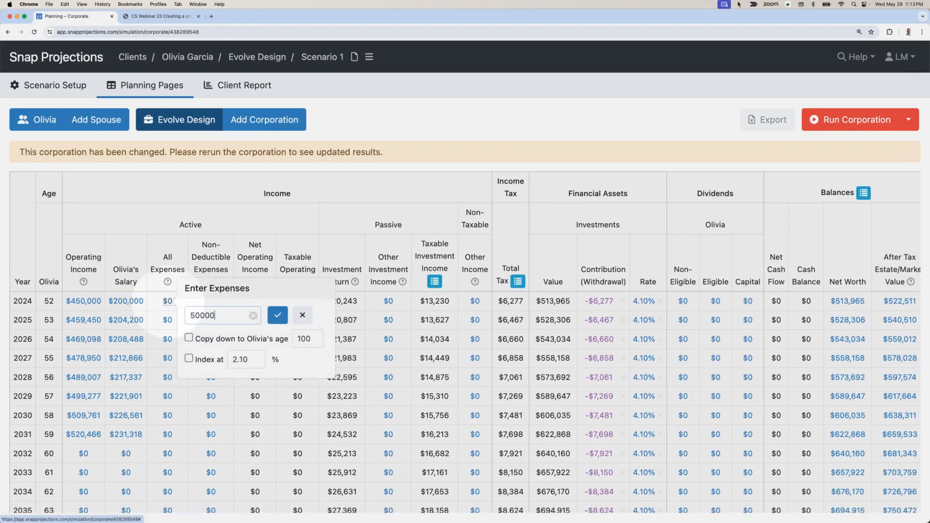
{"action": "left_click", "coordinate": [189, 338]}
{"action": "double_click", "coordinate": [304, 338]}
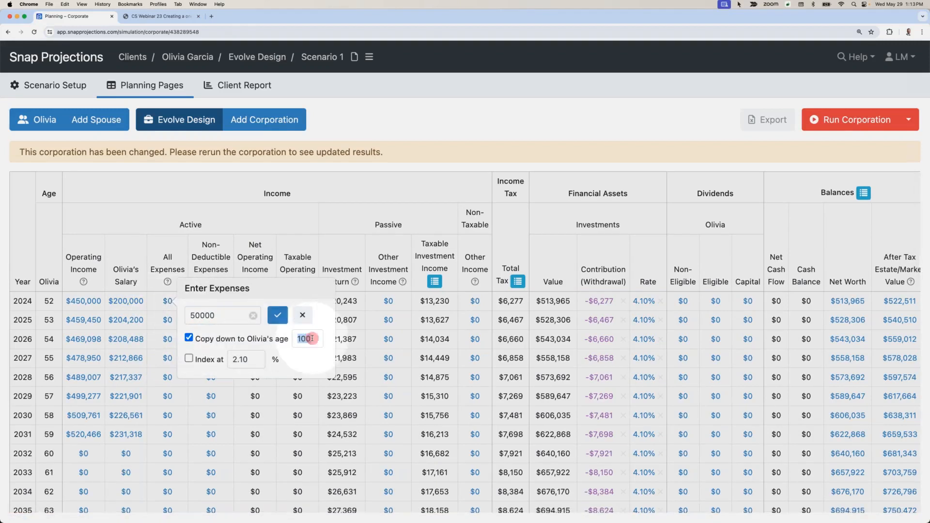
{"action": "type", "text": "59"}
{"action": "left_click", "coordinate": [214, 362]}
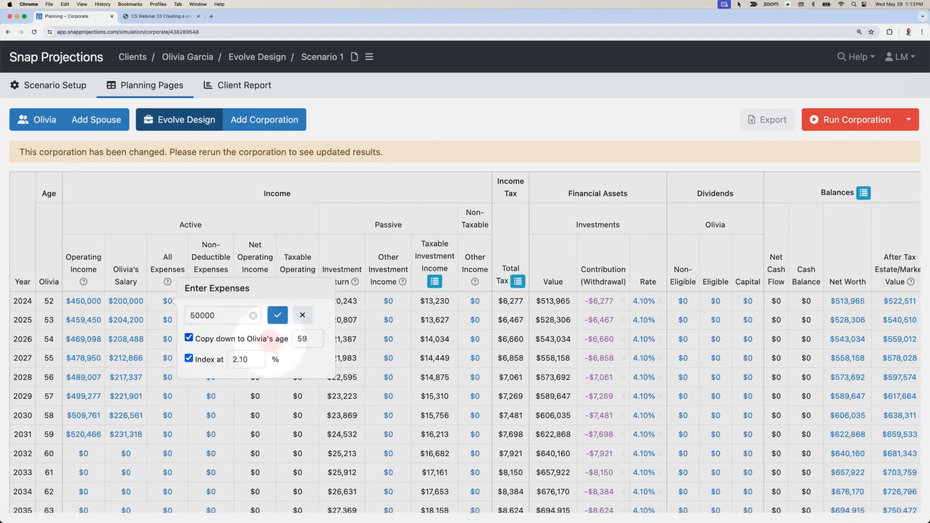
{"action": "left_click", "coordinate": [277, 315]}
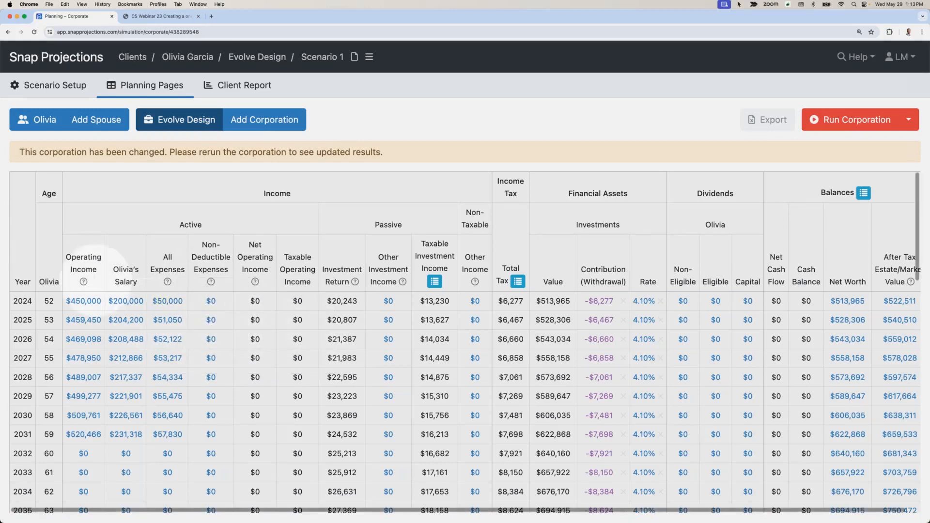
{"action": "left_click", "coordinate": [838, 129]}
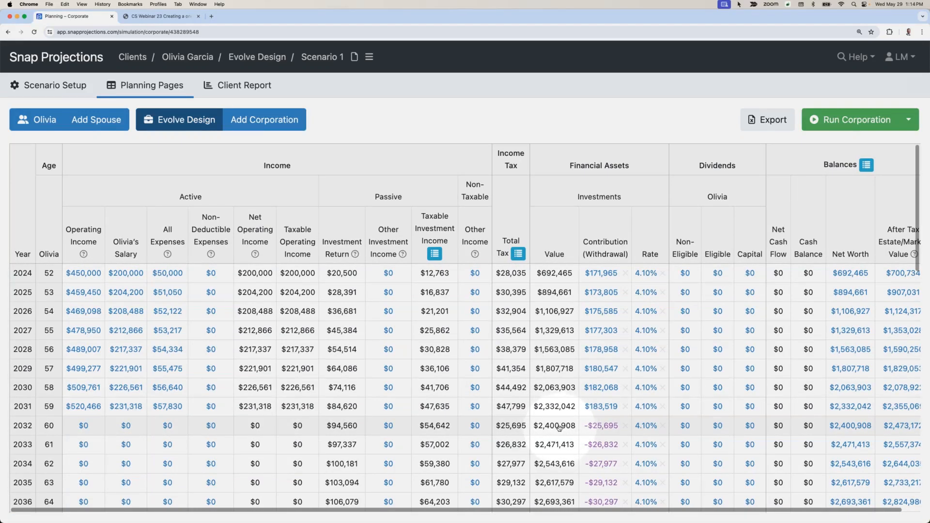
{"action": "mouse_move", "coordinate": [559, 427]}
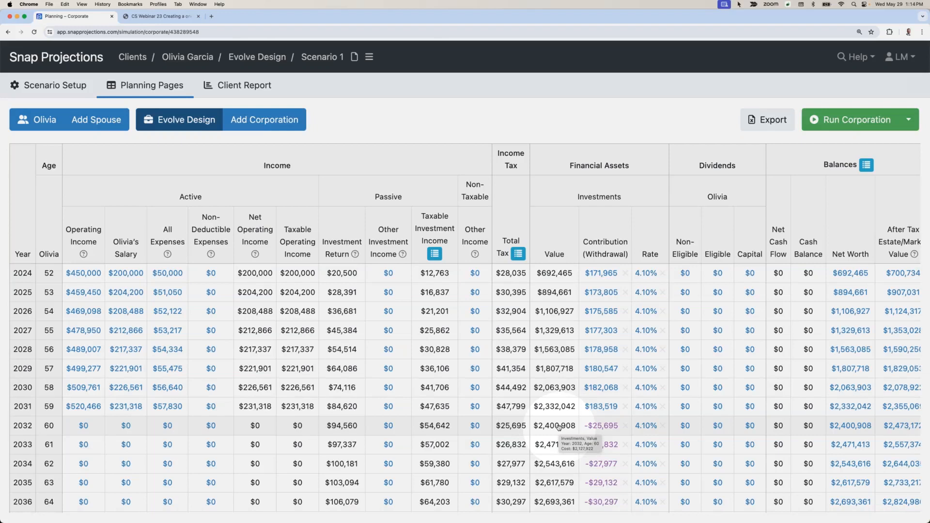
Step: On the client's personal planning page, set RRSP contributions to $32,000 from 2024 through age 59, indexed at 2.10%
{"action": "left_click", "coordinate": [39, 124]}
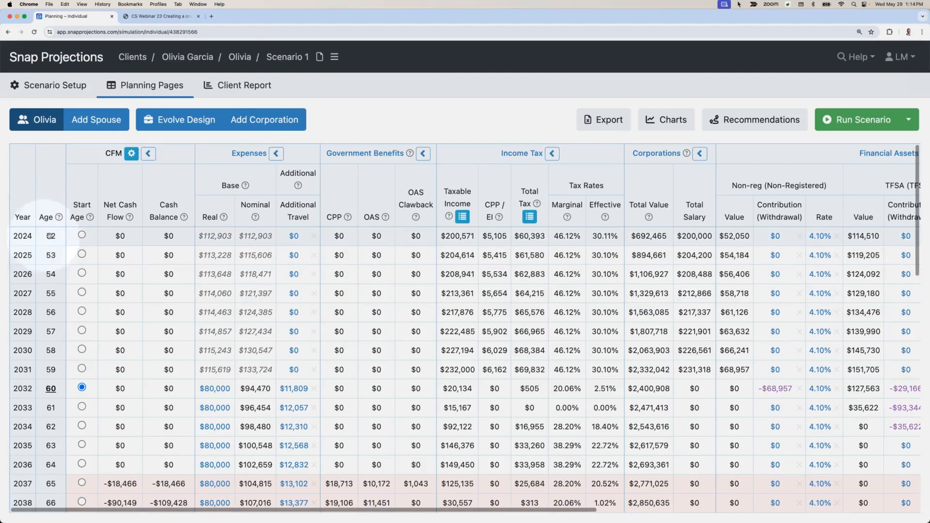
{"action": "left_click", "coordinate": [264, 237]}
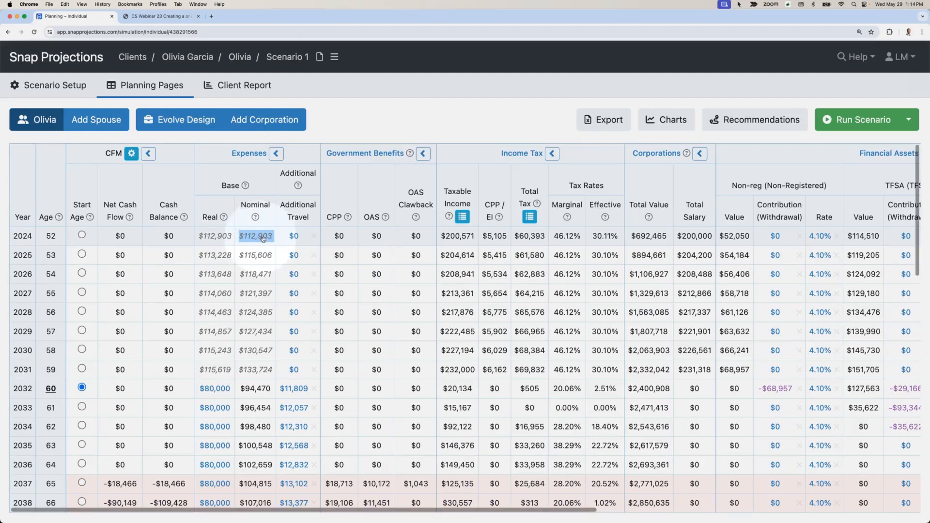
{"action": "scroll", "coordinate": [262, 237], "scroll_direction": "right", "scroll_amount": 5}
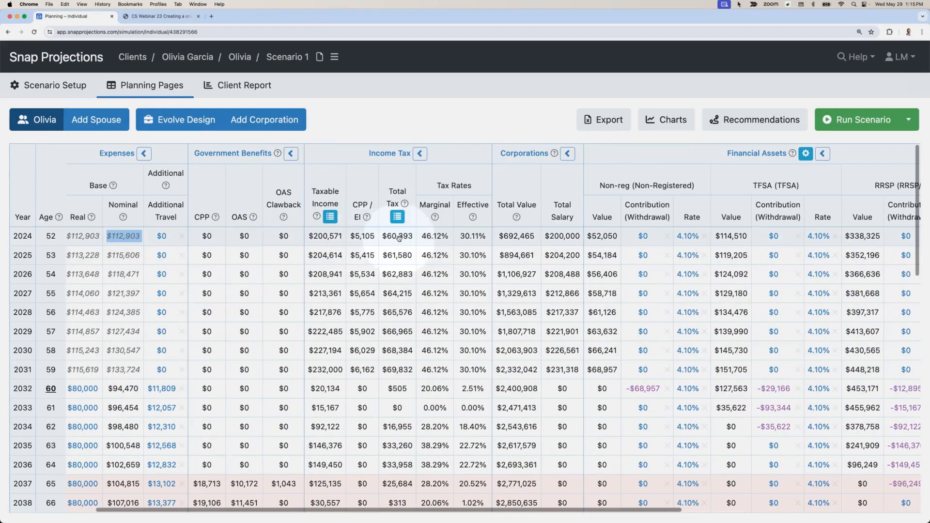
{"action": "scroll", "coordinate": [398, 237], "scroll_direction": "right", "scroll_amount": 10}
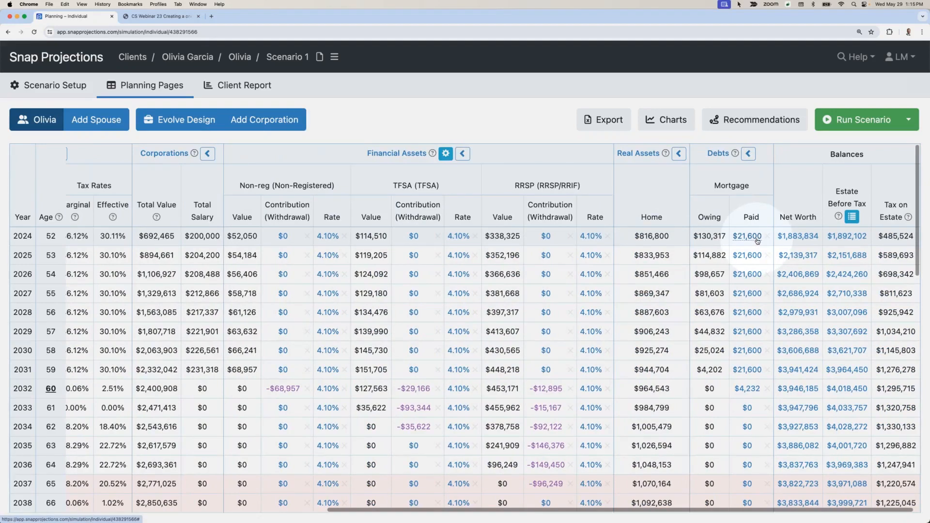
{"action": "scroll", "coordinate": [756, 240], "scroll_direction": "left", "scroll_amount": 10}
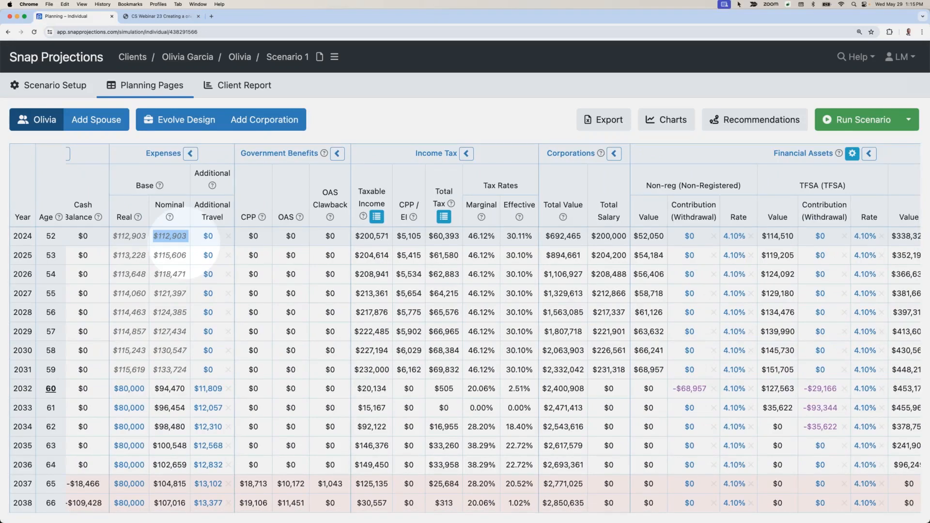
{"action": "scroll", "coordinate": [184, 250], "scroll_direction": "right", "scroll_amount": 10}
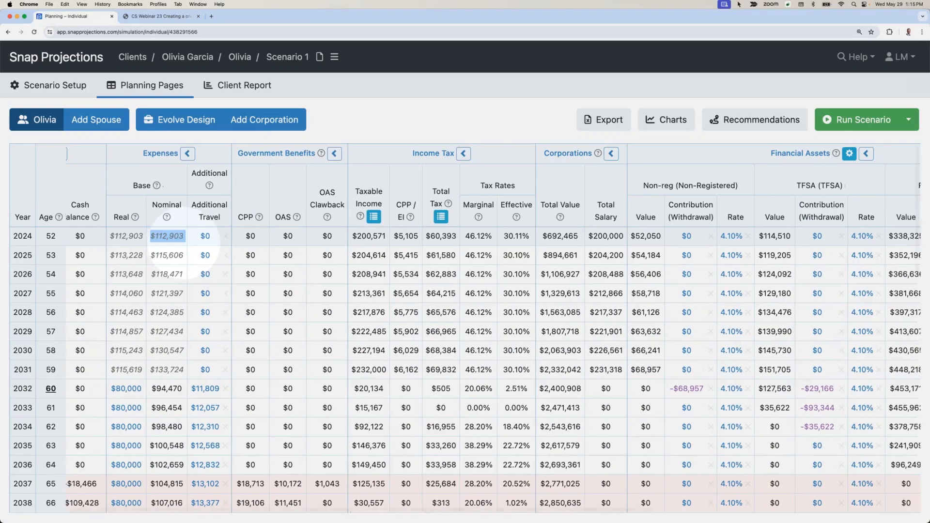
{"action": "left_click", "coordinate": [547, 236]}
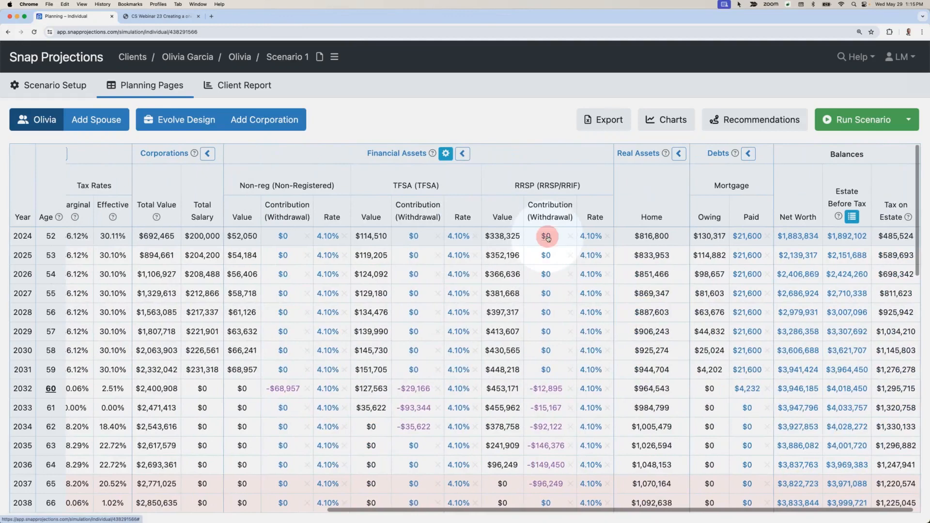
{"action": "type", "text": "32000"}
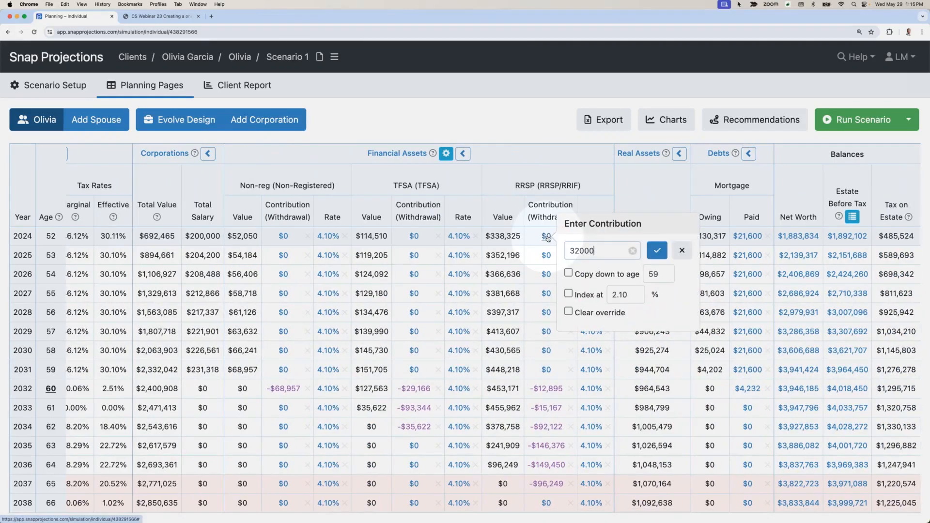
{"action": "left_click", "coordinate": [568, 273]}
{"action": "left_click", "coordinate": [569, 294]}
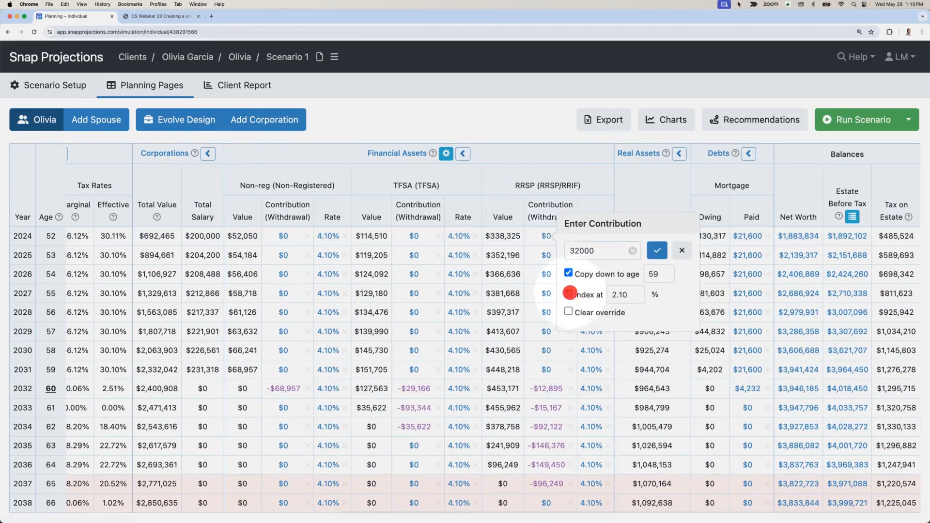
{"action": "left_click", "coordinate": [657, 251]}
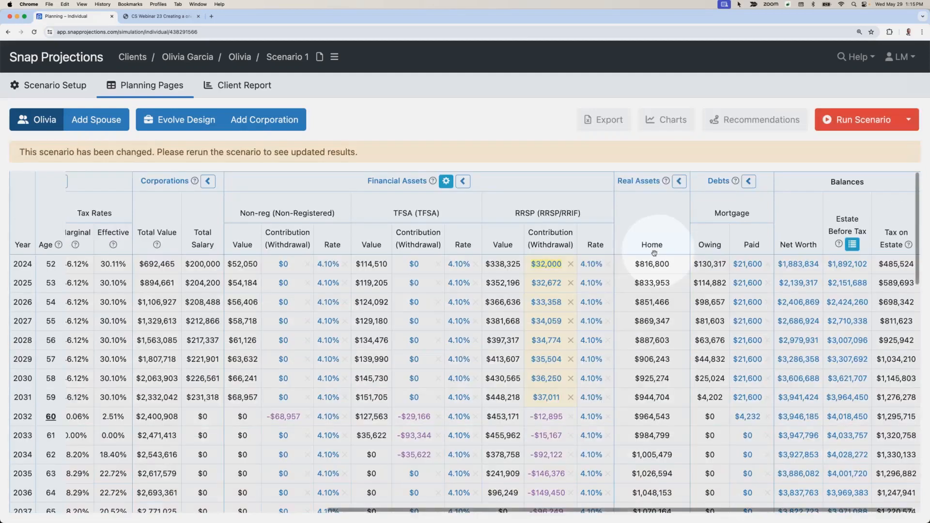
Step: Set the TFSA contribution to $7,000 a year from 2024 through age 59, without indexing
{"action": "left_click", "coordinate": [414, 264]}
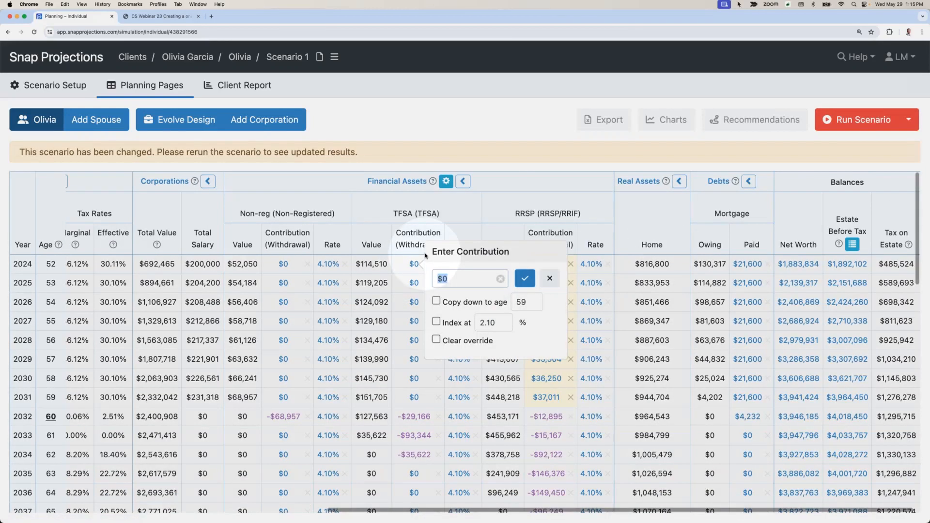
{"action": "type", "text": "700"}
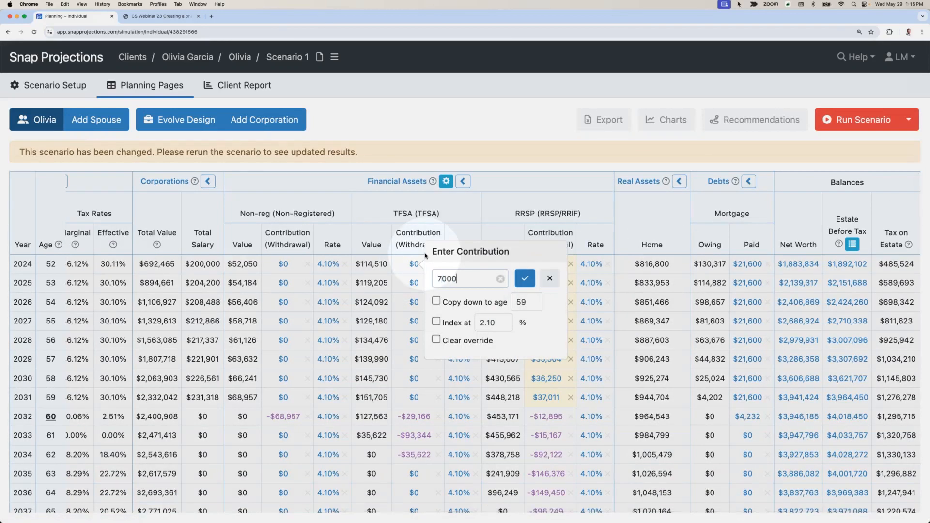
{"action": "type", "text": "0"}
{"action": "left_click", "coordinate": [435, 301]}
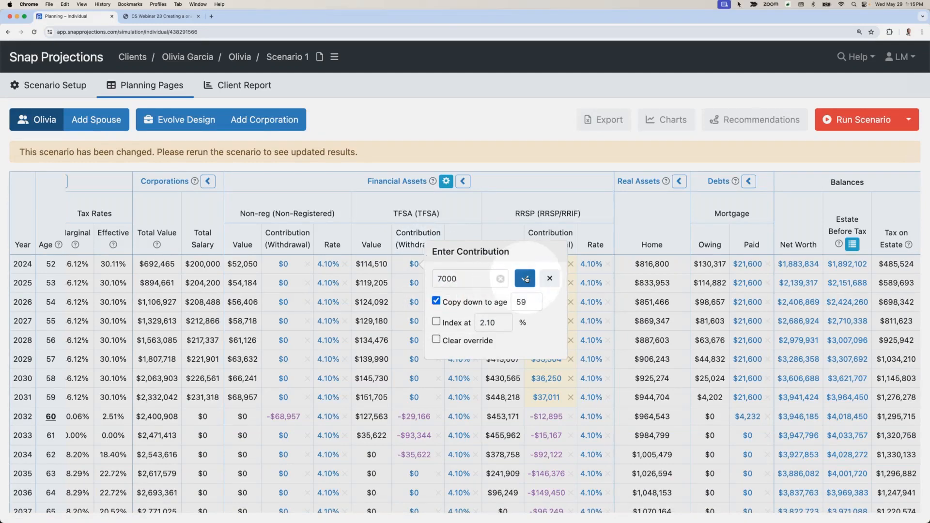
{"action": "left_click", "coordinate": [525, 279]}
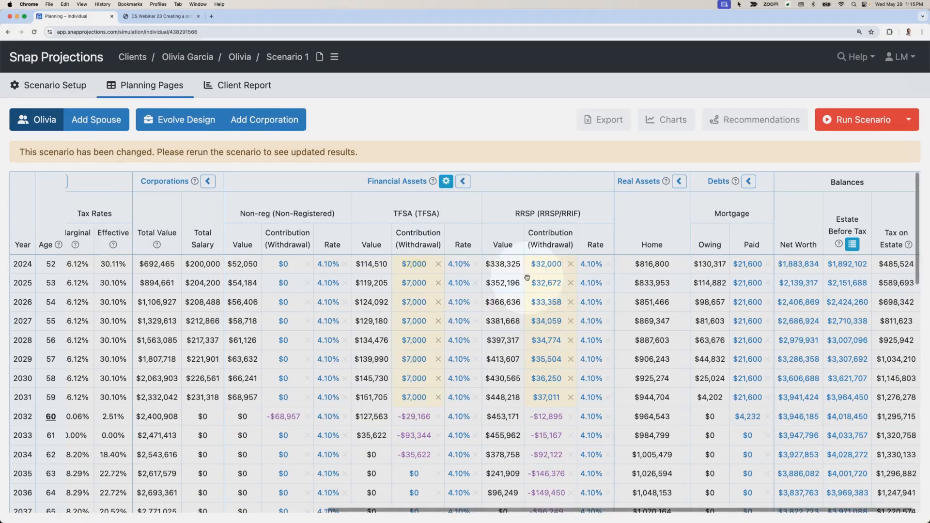
Step: Change the TFSA contribution to $10,000 a year from 2024 through age 59, then run the scenario and check the TFSA contributions
{"action": "left_click", "coordinate": [414, 264]}
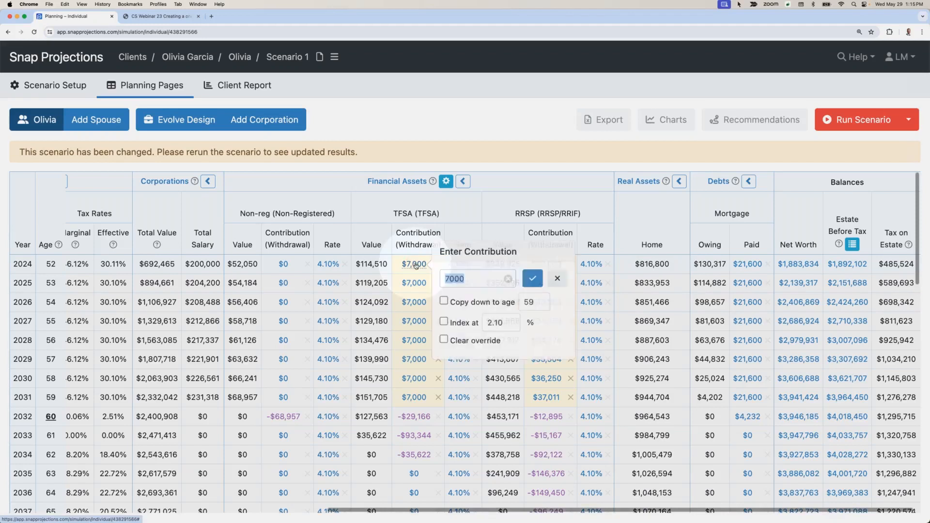
{"action": "type", "text": "10000"}
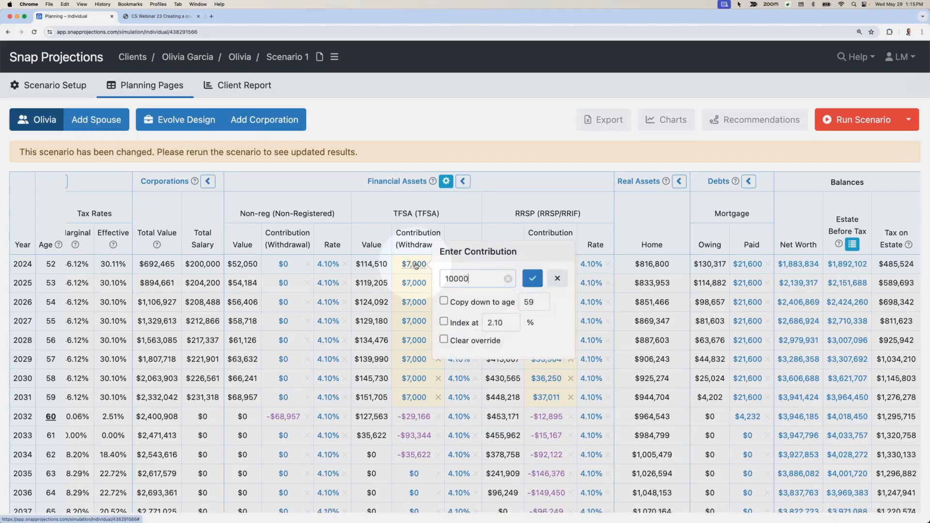
{"action": "left_click", "coordinate": [525, 284]}
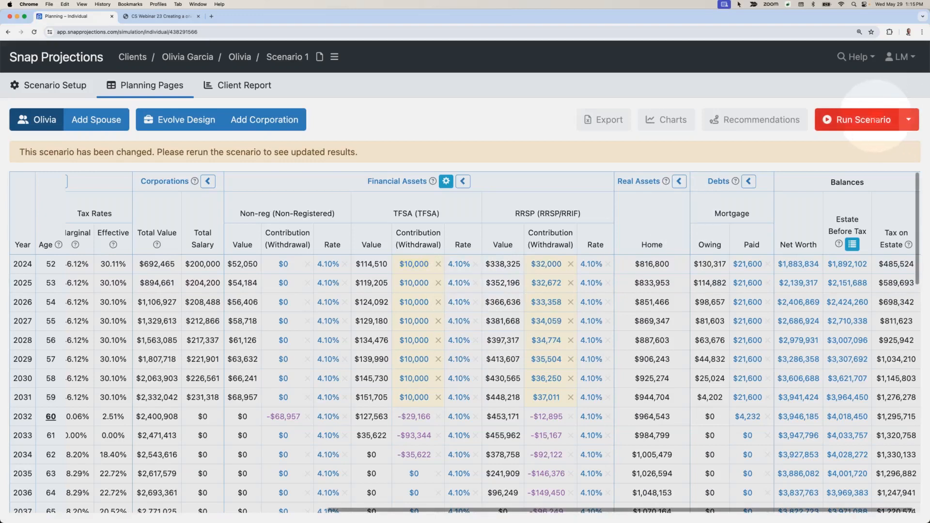
{"action": "left_click", "coordinate": [867, 119]}
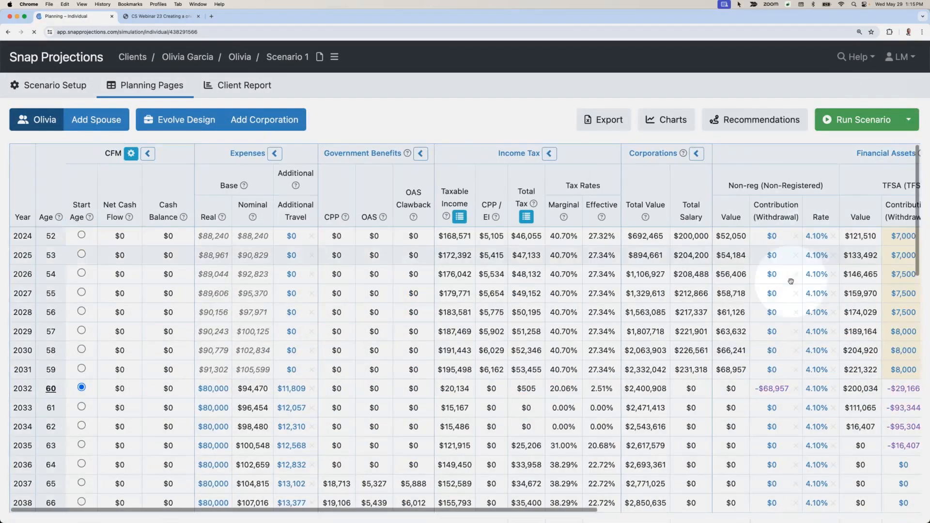
{"action": "scroll", "coordinate": [791, 281], "scroll_direction": "right", "scroll_amount": 6}
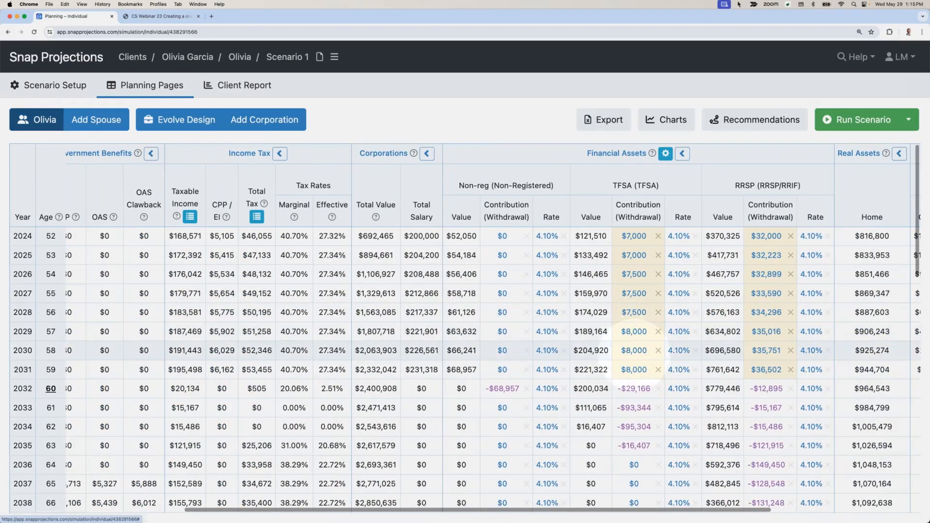
{"action": "mouse_move", "coordinate": [634, 354]}
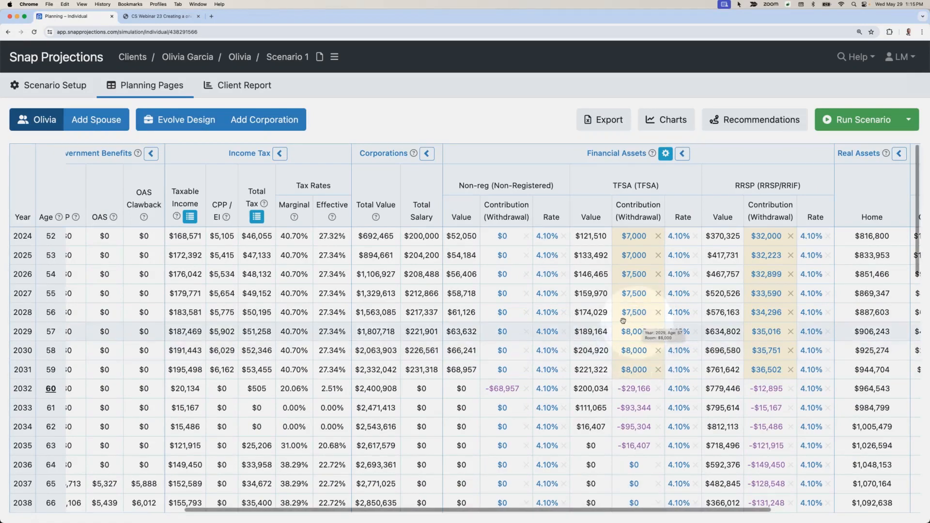
Step: Examine the client's retirement expenses from age 60 and how the non-registered, TFSA and RRSP balances are drawn down
{"action": "scroll", "coordinate": [622, 321], "scroll_direction": "left", "scroll_amount": 3}
{"action": "scroll", "coordinate": [622, 321], "scroll_direction": "left", "scroll_amount": 4}
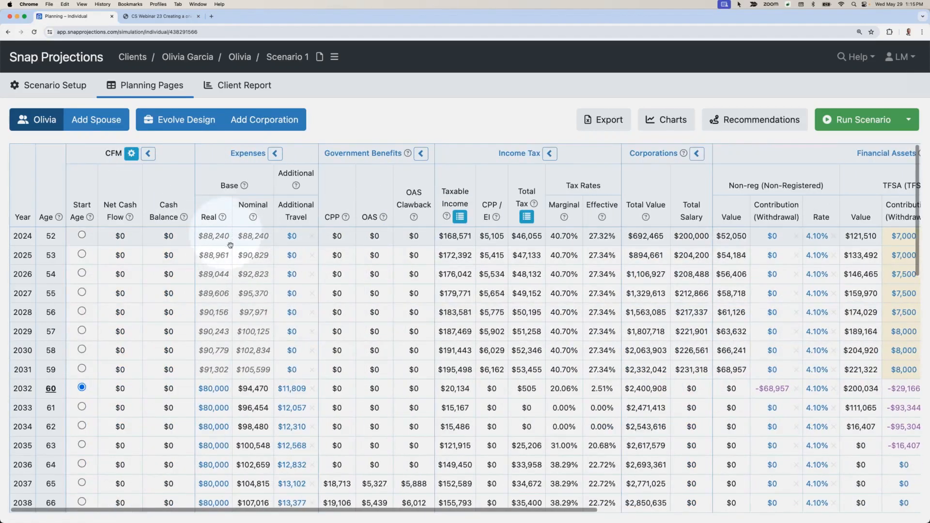
{"action": "scroll", "coordinate": [230, 239], "scroll_direction": "down", "scroll_amount": 5}
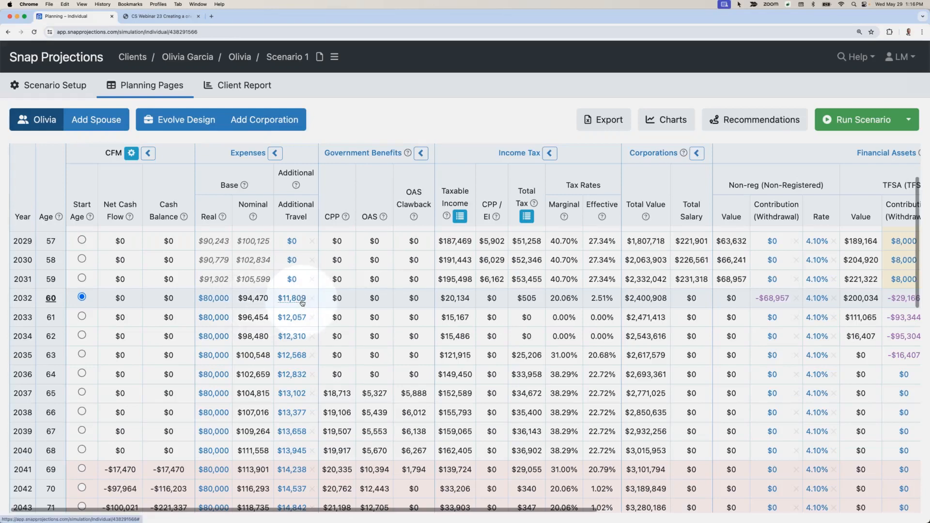
{"action": "scroll", "coordinate": [301, 302], "scroll_direction": "right", "scroll_amount": 5}
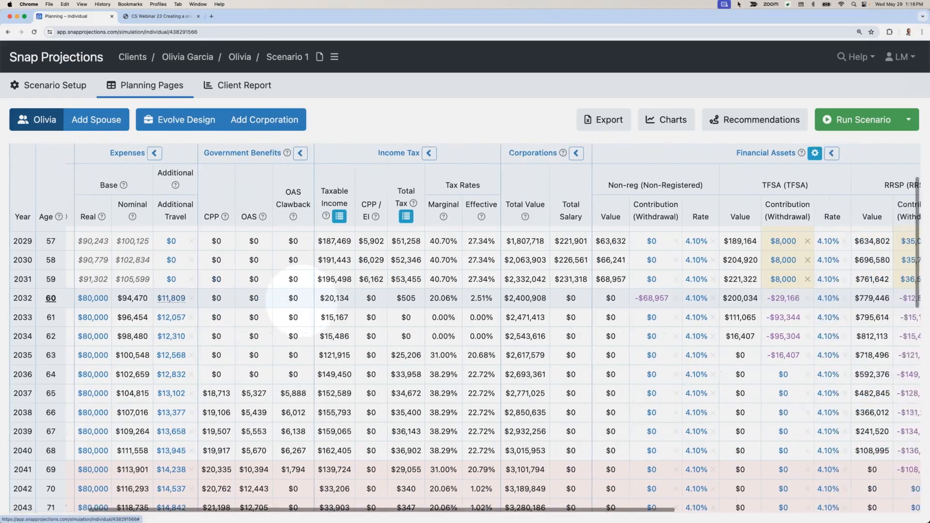
{"action": "scroll", "coordinate": [374, 295], "scroll_direction": "right", "scroll_amount": 2}
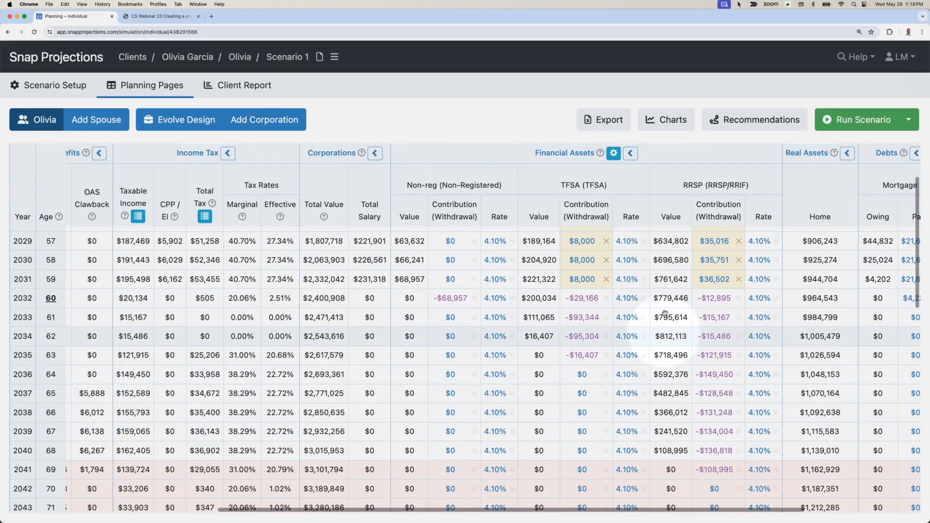
{"action": "scroll", "coordinate": [665, 312], "scroll_direction": "down", "scroll_amount": 3}
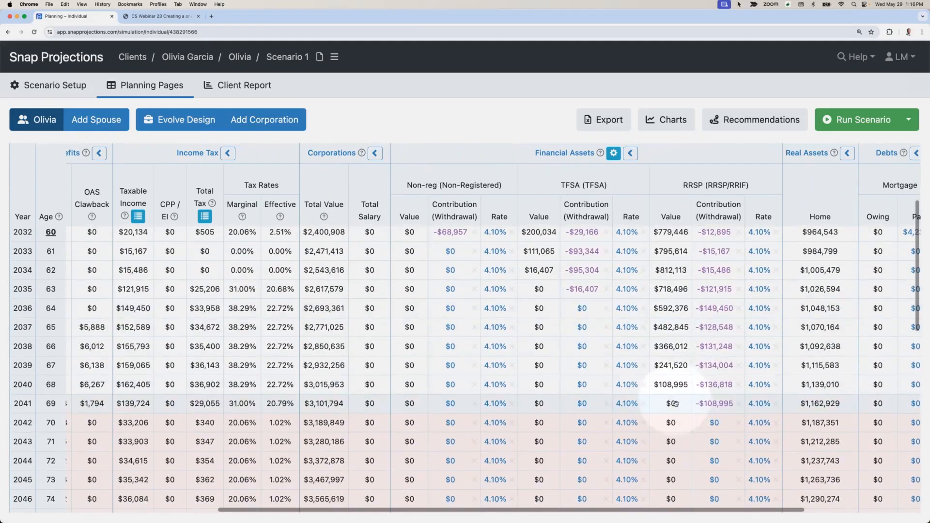
{"action": "left_click_drag", "start_coordinate": [676, 400], "coordinate": [682, 398]}
{"action": "scroll", "coordinate": [682, 397], "scroll_direction": "up", "scroll_amount": 8}
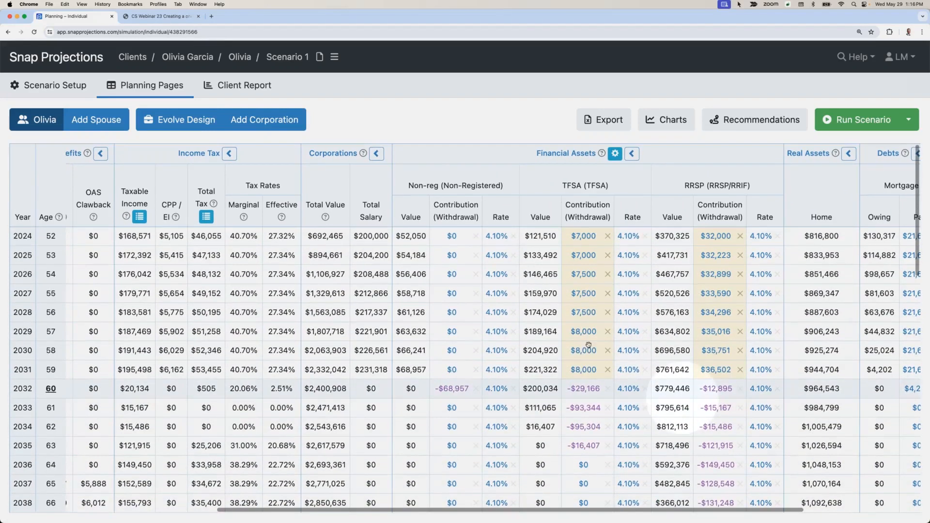
Step: In the Evolve Design corporation, set non-eligible dividends to $70,000 from 2032 through age 100, indexed at 2.10%, and run the corporation
{"action": "left_click", "coordinate": [178, 120]}
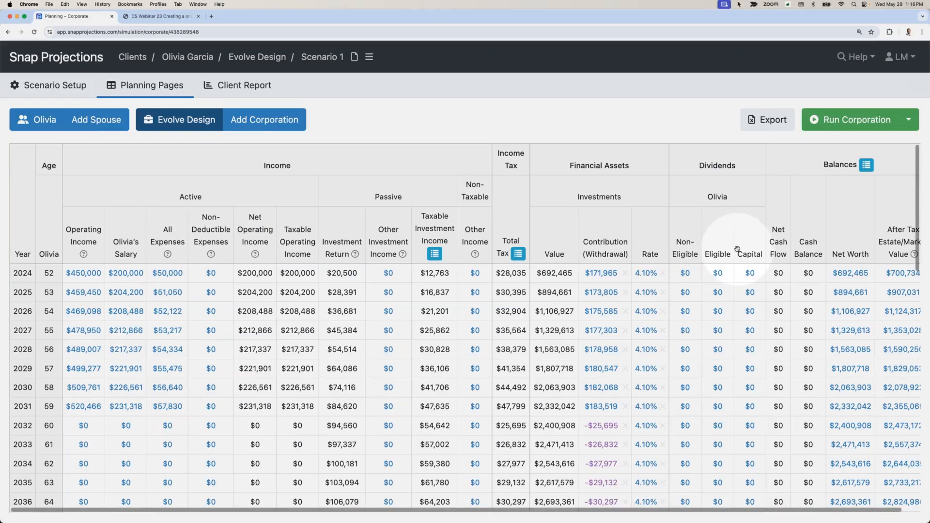
{"action": "scroll", "coordinate": [737, 248], "scroll_direction": "down", "scroll_amount": 3}
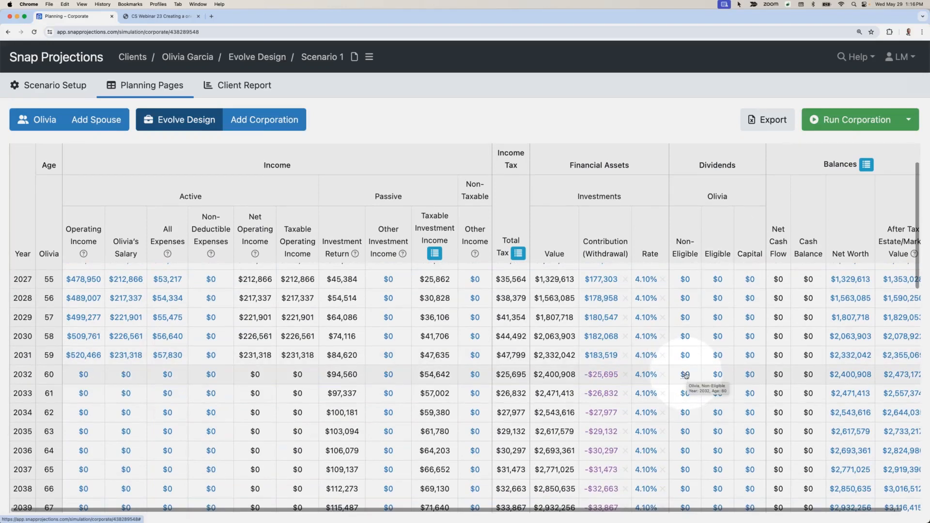
{"action": "left_click", "coordinate": [685, 375]}
{"action": "type", "text": "70000"}
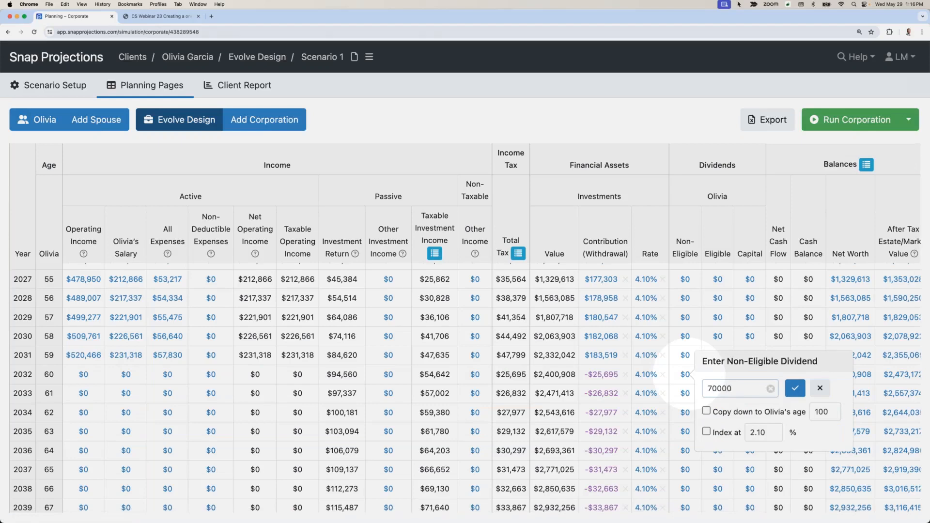
{"action": "left_click", "coordinate": [706, 411]}
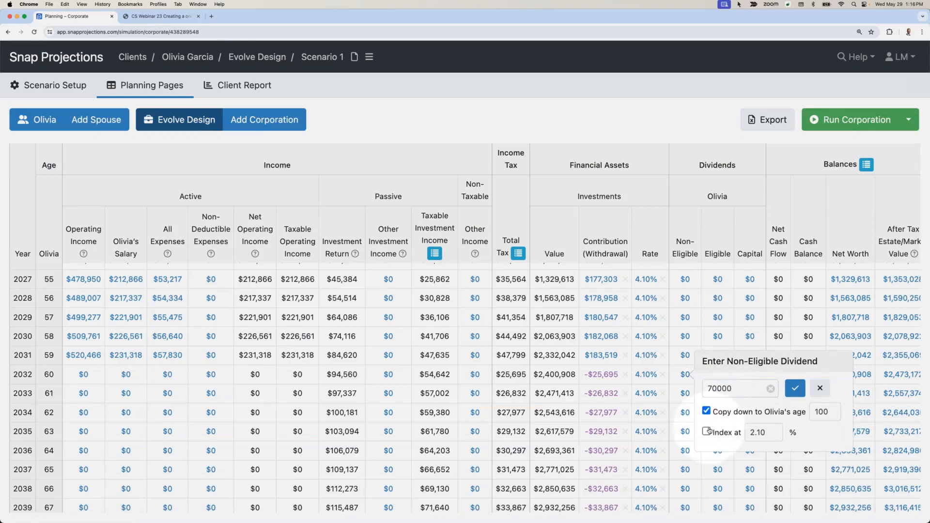
{"action": "left_click", "coordinate": [706, 431]}
{"action": "left_click", "coordinate": [795, 388]}
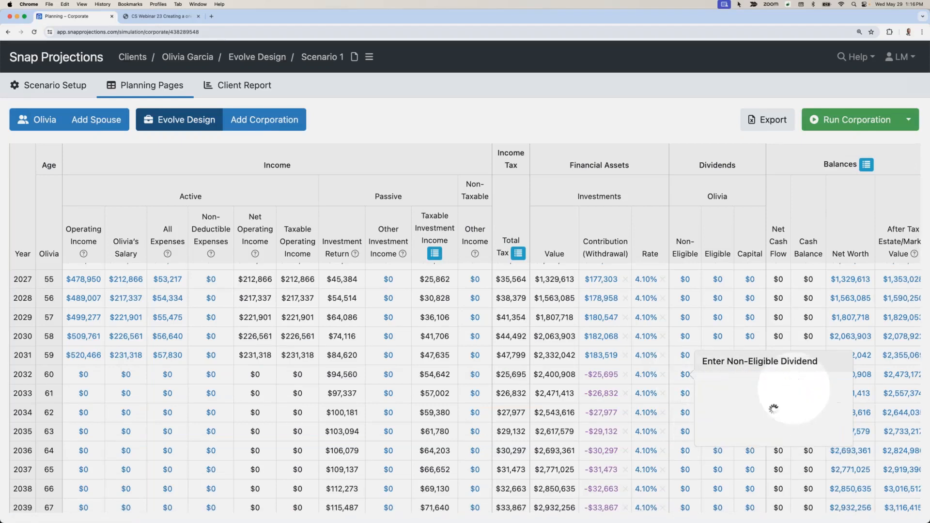
{"action": "scroll", "coordinate": [687, 430], "scroll_direction": "down", "scroll_amount": 13}
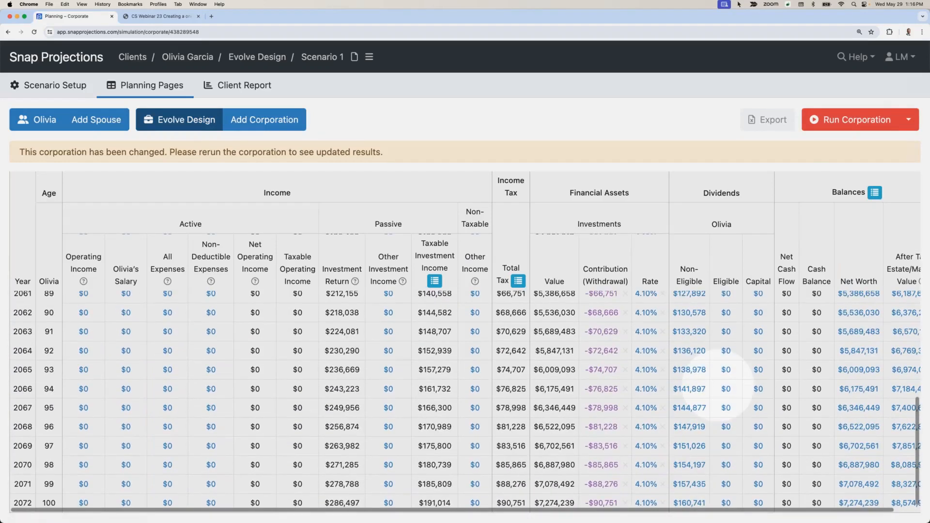
{"action": "left_click", "coordinate": [855, 120]}
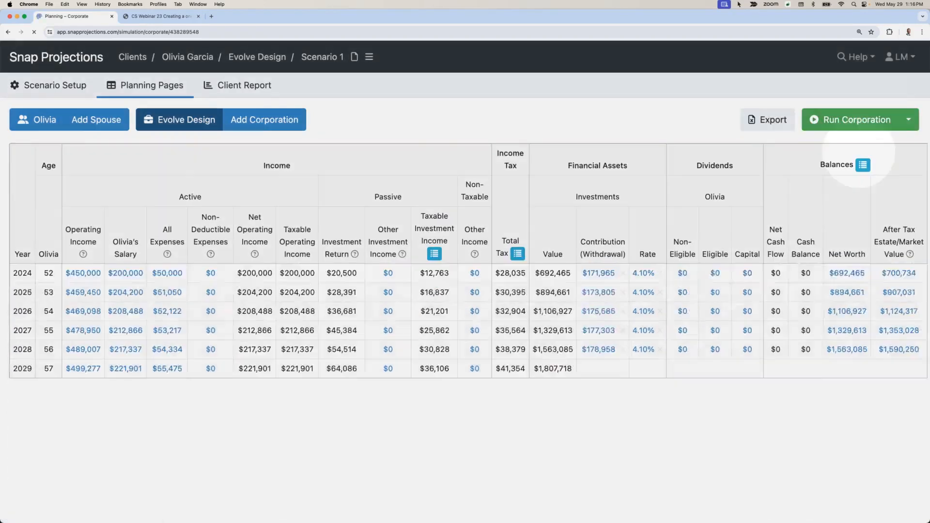
Step: Examine the corporation's investment values from the first dividend year at age 60 through age 100
{"action": "scroll", "coordinate": [630, 348], "scroll_direction": "down", "scroll_amount": 14}
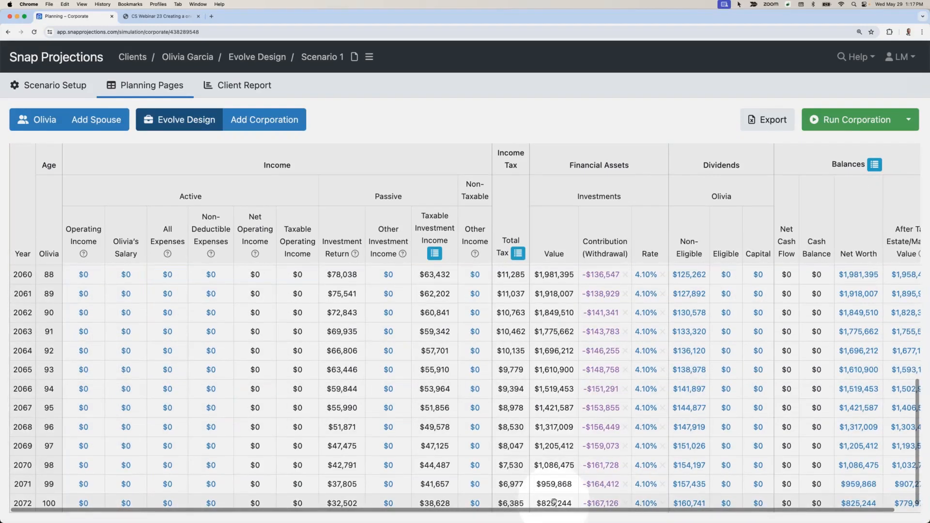
{"action": "scroll", "coordinate": [554, 493], "scroll_direction": "up", "scroll_amount": 5}
{"action": "scroll", "coordinate": [553, 493], "scroll_direction": "up", "scroll_amount": 8}
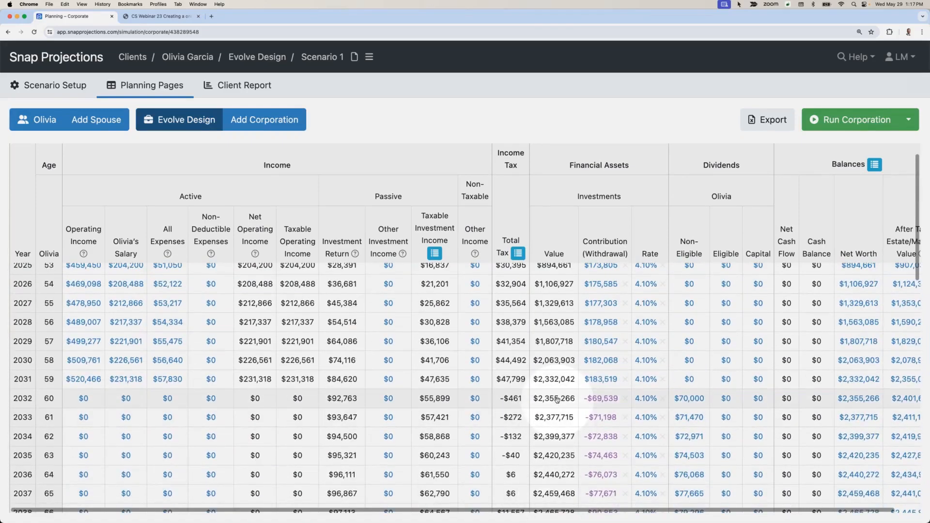
{"action": "scroll", "coordinate": [558, 399], "scroll_direction": "down", "scroll_amount": 6}
{"action": "scroll", "coordinate": [557, 399], "scroll_direction": "down", "scroll_amount": 6}
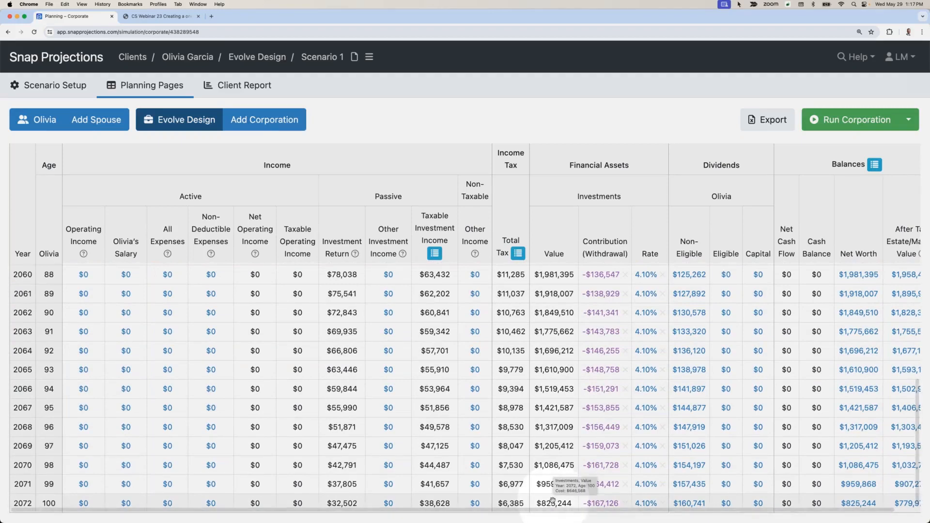
{"action": "scroll", "coordinate": [464, 331], "scroll_direction": "up", "scroll_amount": 1}
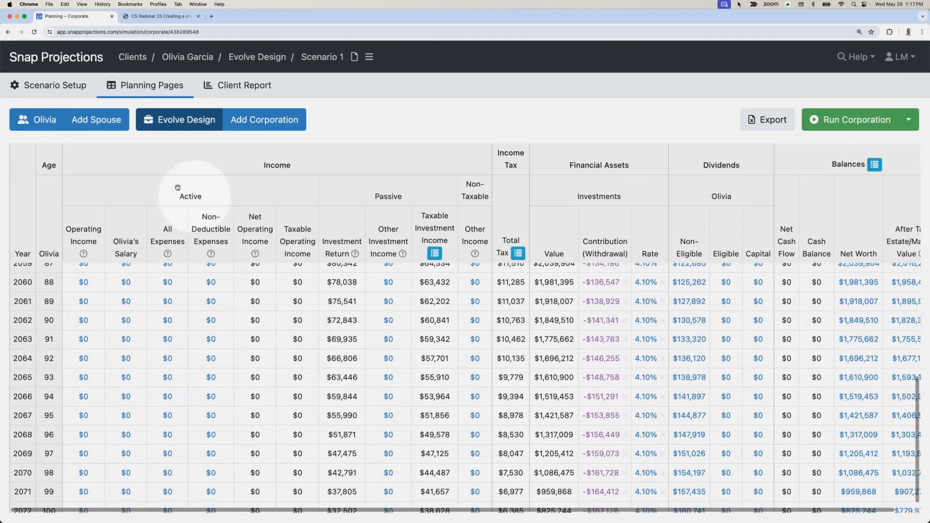
Step: On the client's personal planning page, review taxes, dividends, and the non-registered, TFSA and RRSP balances and withdrawals through age 100
{"action": "left_click", "coordinate": [44, 121]}
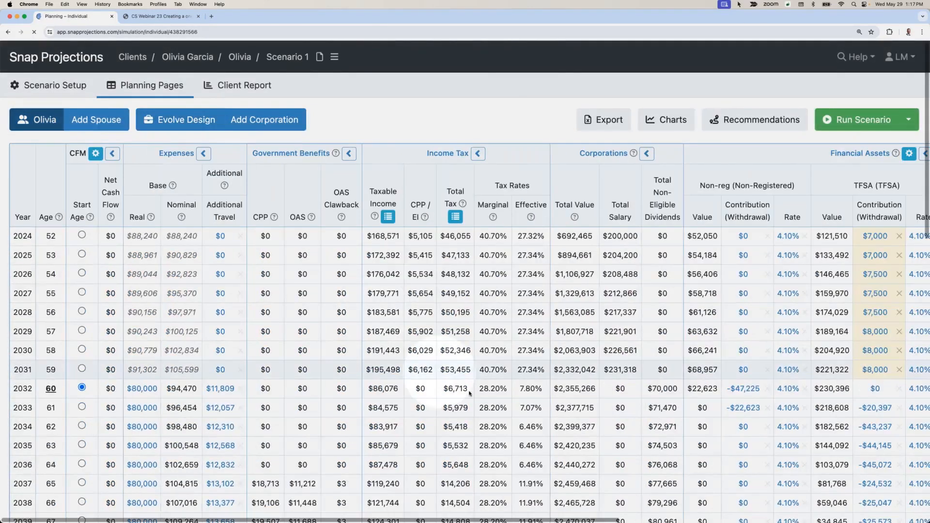
{"action": "scroll", "coordinate": [471, 391], "scroll_direction": "down", "scroll_amount": 3}
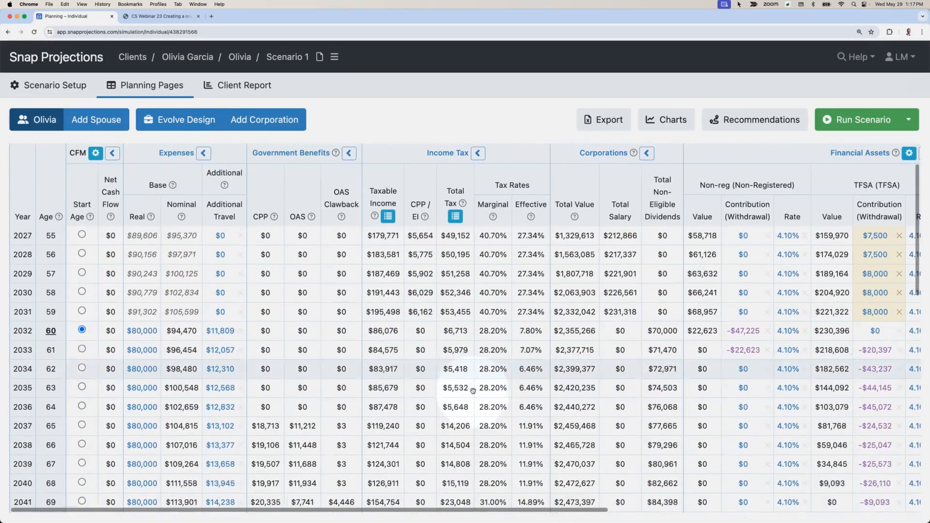
{"action": "scroll", "coordinate": [466, 342], "scroll_direction": "right", "scroll_amount": 5}
{"action": "scroll", "coordinate": [465, 339], "scroll_direction": "right", "scroll_amount": 2}
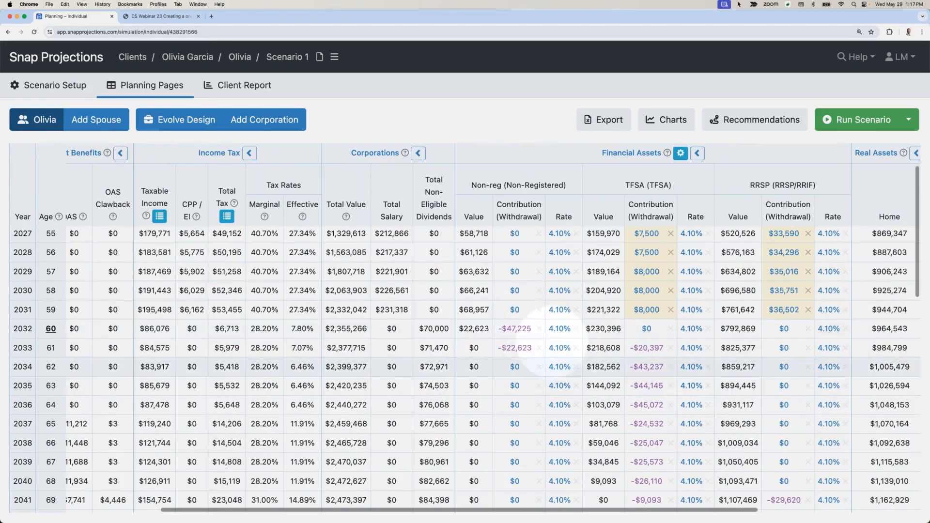
{"action": "scroll", "coordinate": [620, 376], "scroll_direction": "down", "scroll_amount": 1}
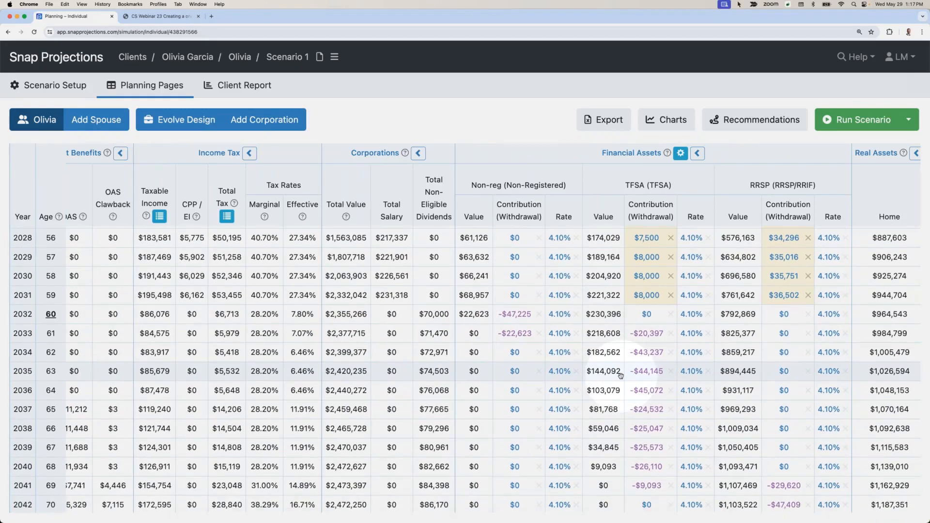
{"action": "scroll", "coordinate": [616, 375], "scroll_direction": "down", "scroll_amount": 12}
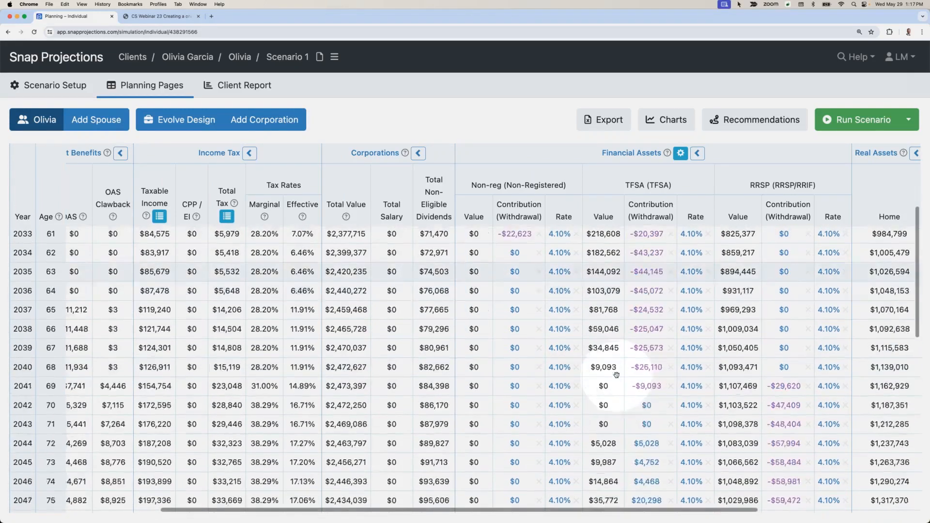
{"action": "scroll", "coordinate": [616, 374], "scroll_direction": "down", "scroll_amount": 15}
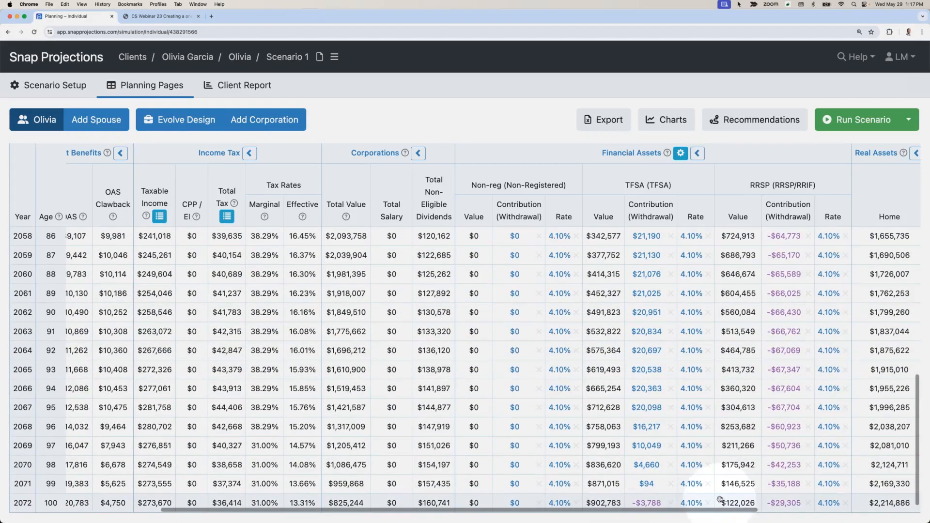
{"action": "scroll", "coordinate": [720, 499], "scroll_direction": "left", "scroll_amount": 3}
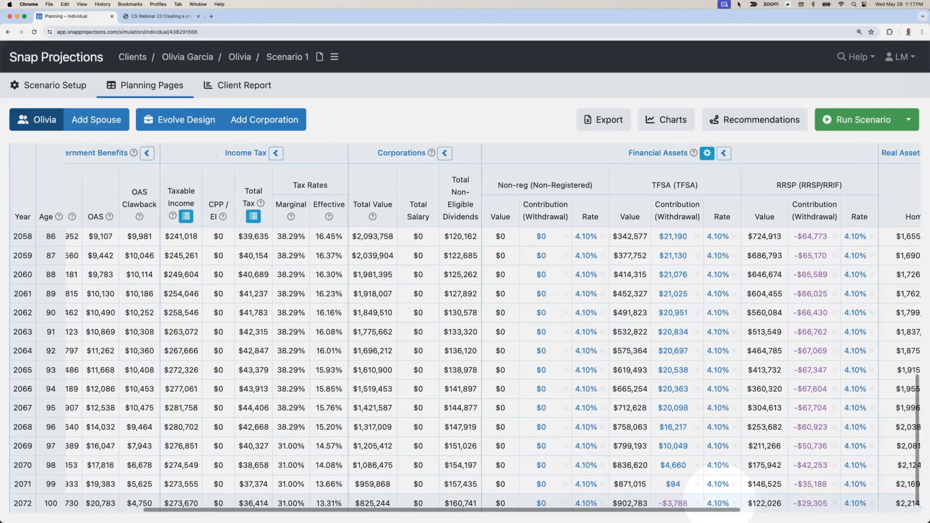
{"action": "scroll", "coordinate": [689, 495], "scroll_direction": "up", "scroll_amount": 15}
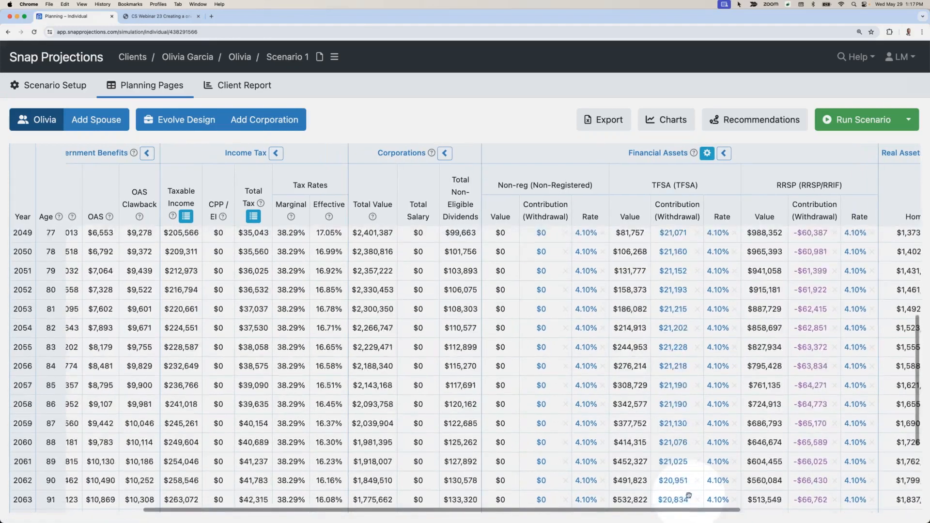
{"action": "scroll", "coordinate": [688, 495], "scroll_direction": "up", "scroll_amount": 7}
{"action": "scroll", "coordinate": [673, 479], "scroll_direction": "left", "scroll_amount": 6}
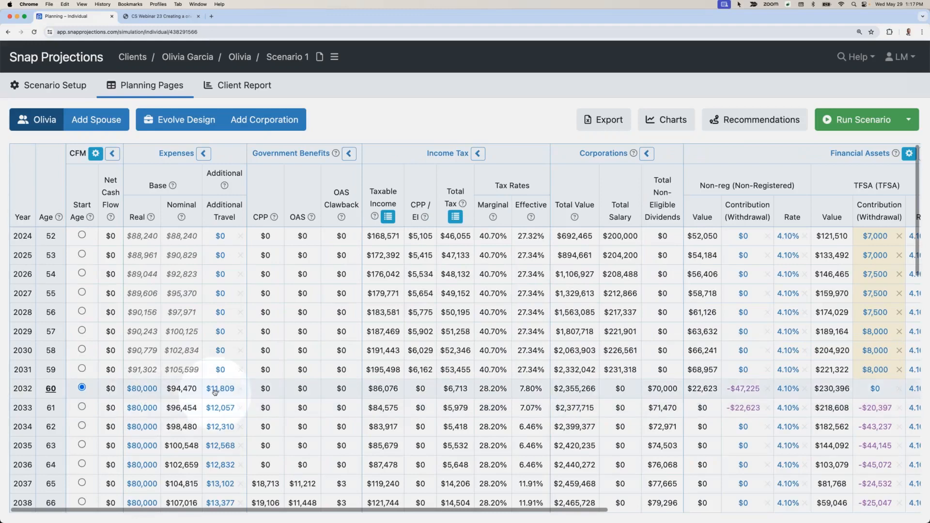
Step: Open the client's charts and review the cash outflow, cash inflow and net worth charts
{"action": "left_click", "coordinate": [662, 119]}
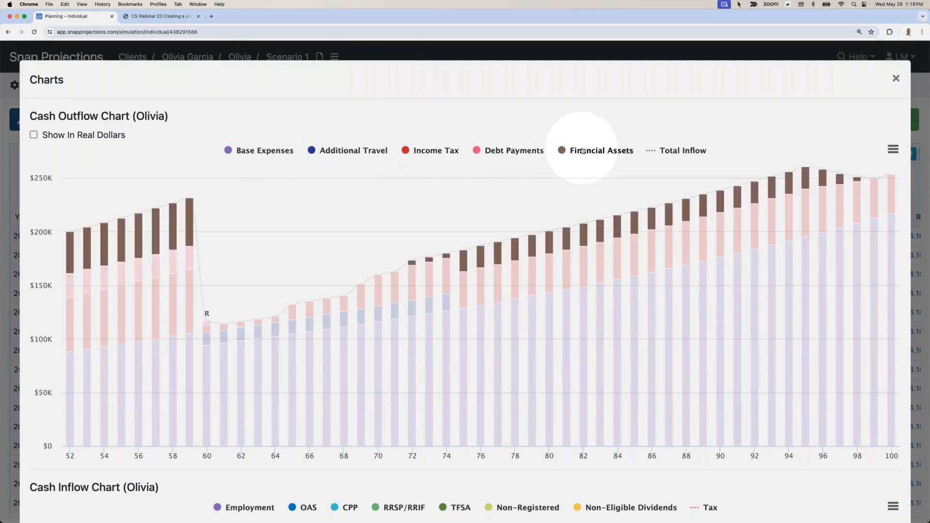
{"action": "scroll", "coordinate": [583, 151], "scroll_direction": "down", "scroll_amount": 5}
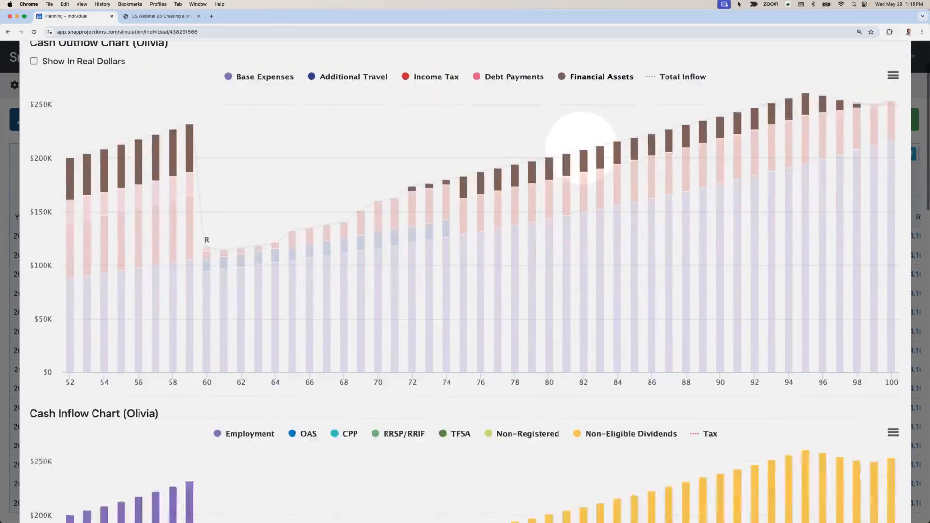
{"action": "scroll", "coordinate": [583, 151], "scroll_direction": "down", "scroll_amount": 2}
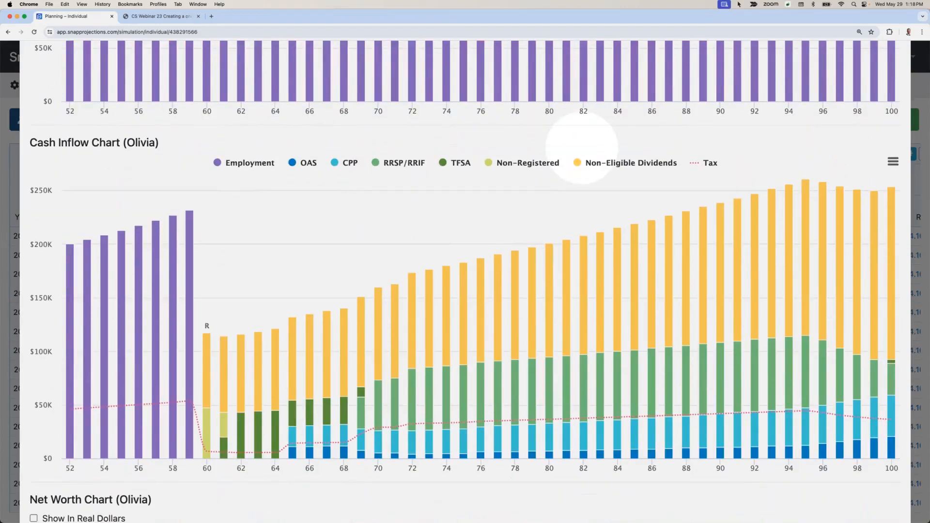
{"action": "scroll", "coordinate": [583, 151], "scroll_direction": "down", "scroll_amount": 7}
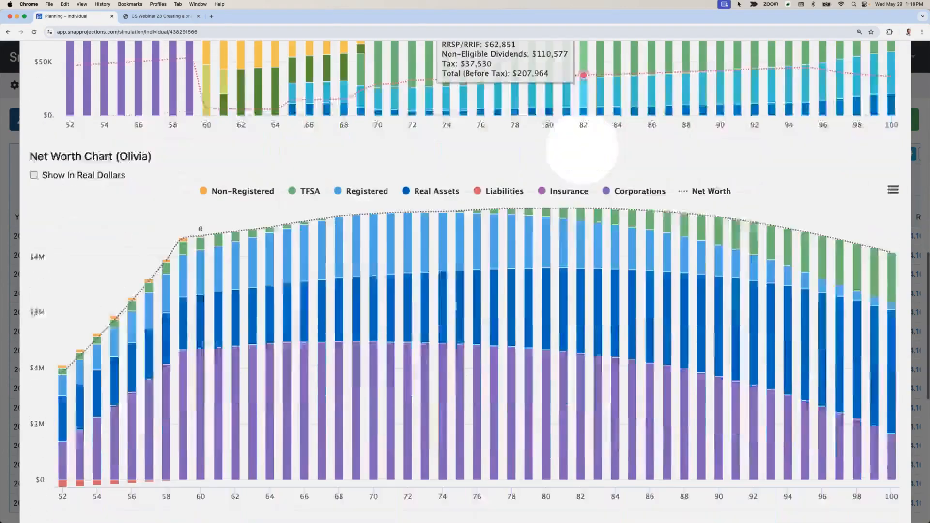
Step: Hide the Net Worth, Real Assets and Corporations series in the net worth chart to view the remaining assets, and close the charts
{"action": "left_click", "coordinate": [699, 174]}
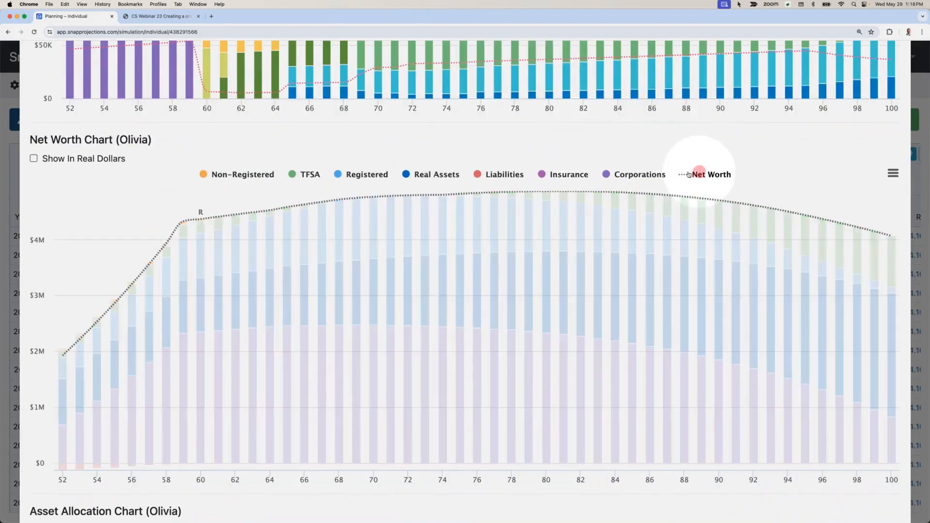
{"action": "left_click", "coordinate": [431, 174]}
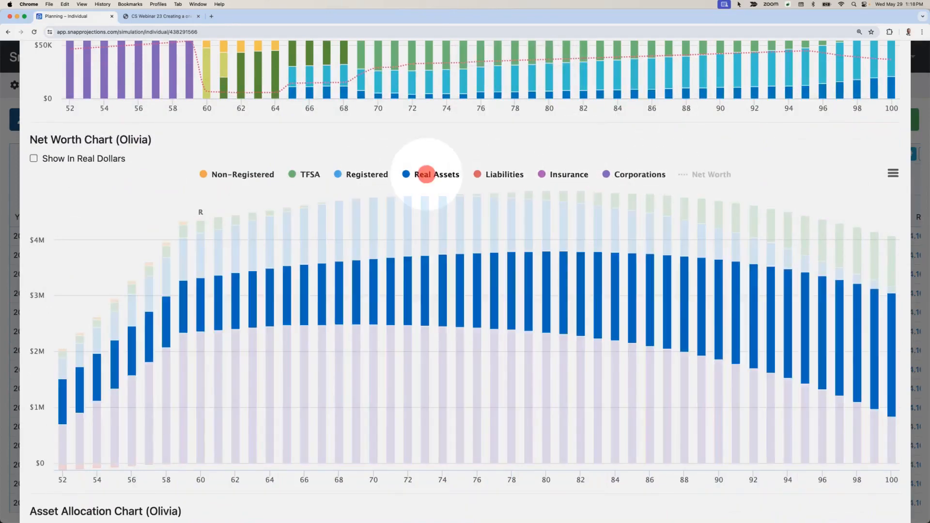
{"action": "left_click", "coordinate": [636, 174]}
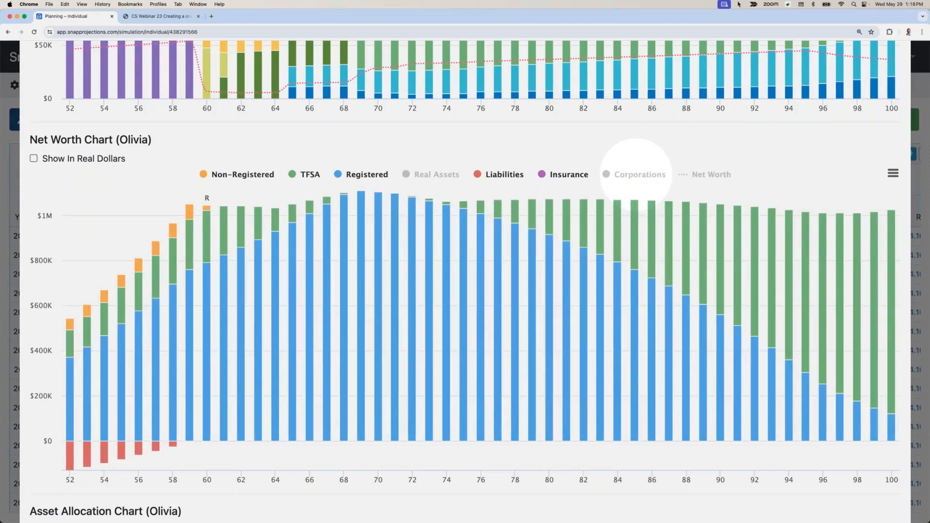
{"action": "scroll", "coordinate": [638, 177], "scroll_direction": "up", "scroll_amount": 10}
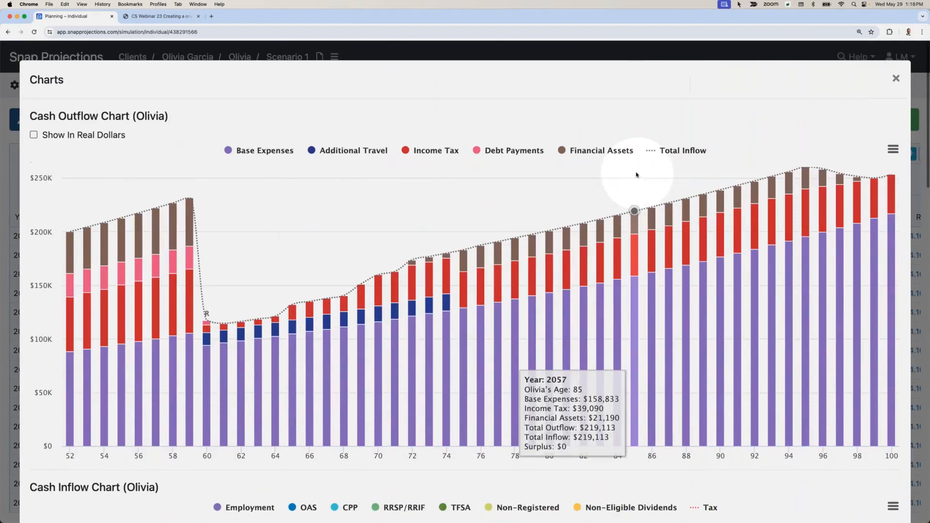
{"action": "left_click", "coordinate": [895, 78]}
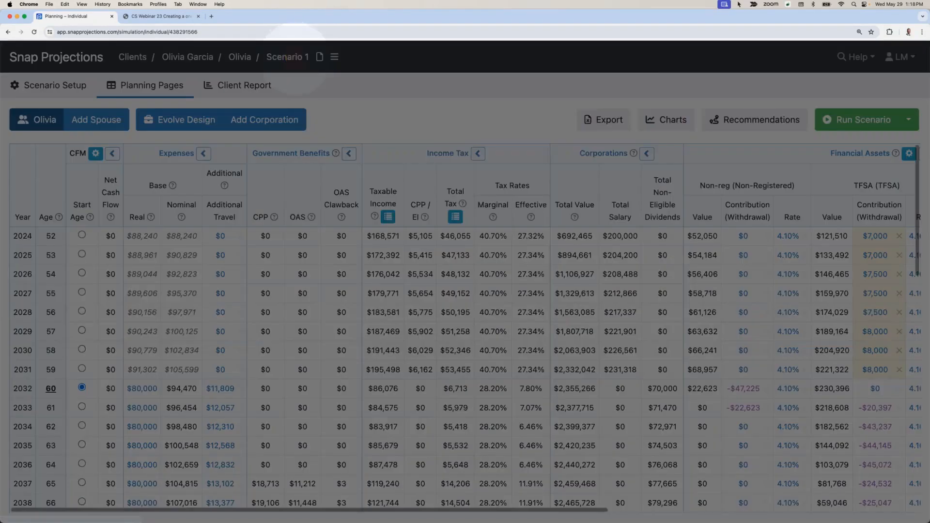
Step: Rename the scenario as "Scenario 1 - Base Case"
{"action": "left_click", "coordinate": [296, 58]}
{"action": "type", "text": "- Bas"}
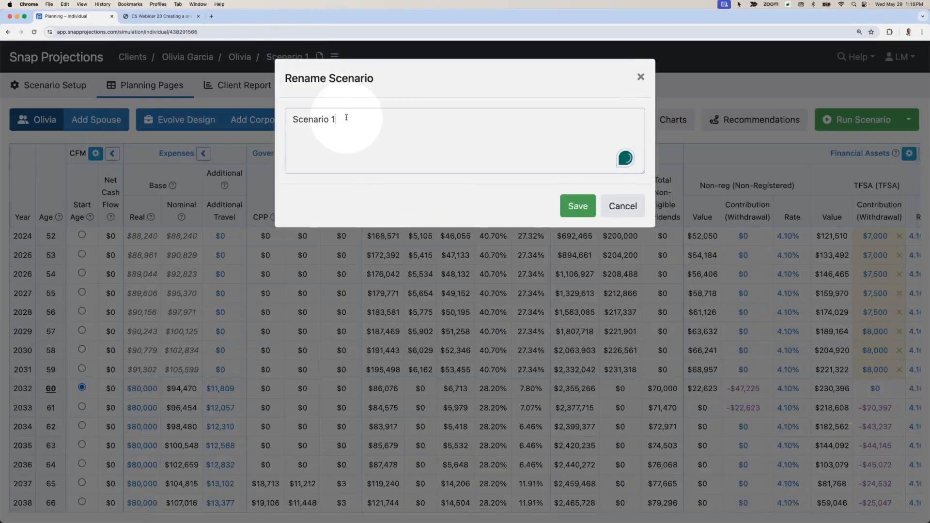
{"action": "type", "text": "e Case"}
{"action": "key", "text": "Return"}
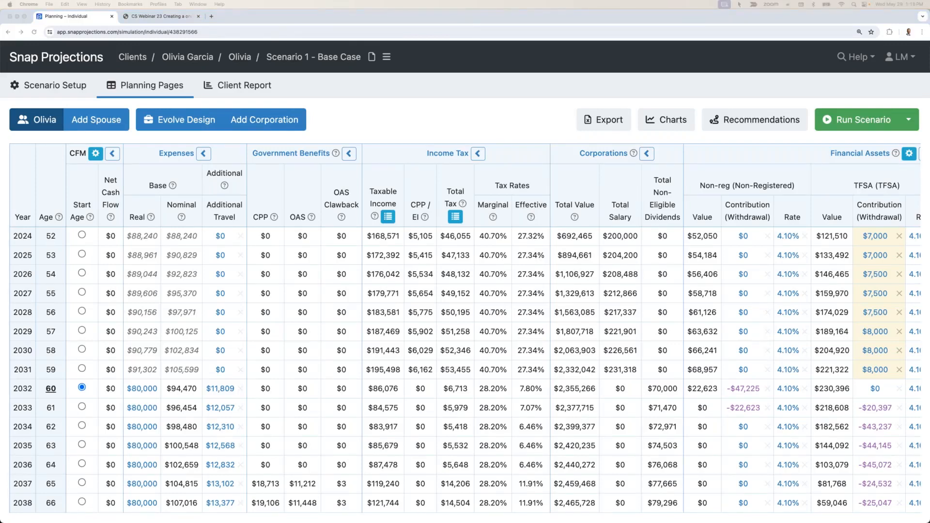
Step: Make a copy of the base case scenario from the Evolve Design corporation's planning page
{"action": "left_click", "coordinate": [284, 130]}
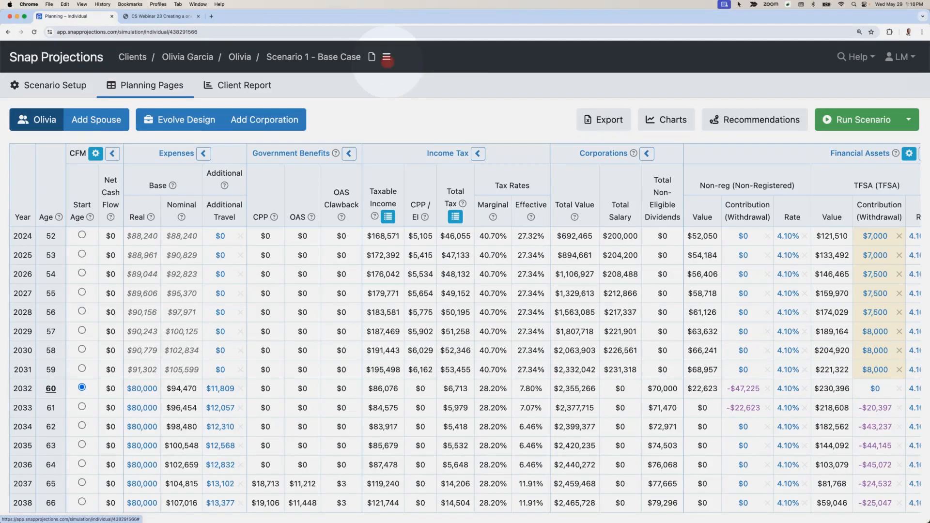
{"action": "left_click", "coordinate": [387, 56]}
{"action": "left_click", "coordinate": [372, 93]}
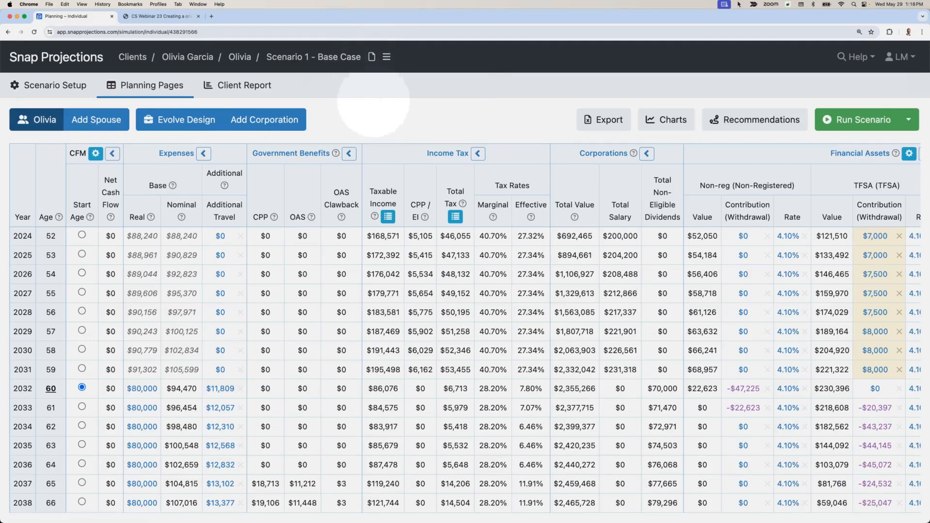
{"action": "left_click", "coordinate": [165, 127]}
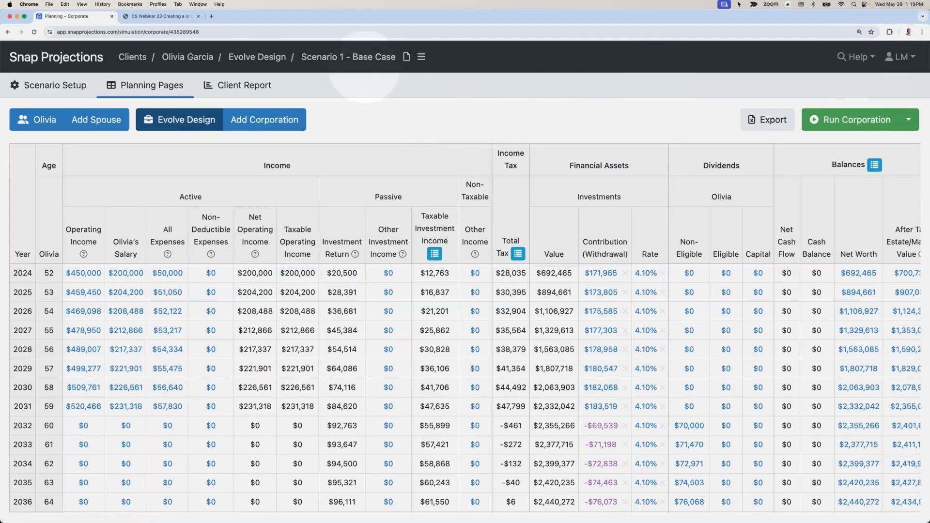
{"action": "left_click", "coordinate": [421, 58]}
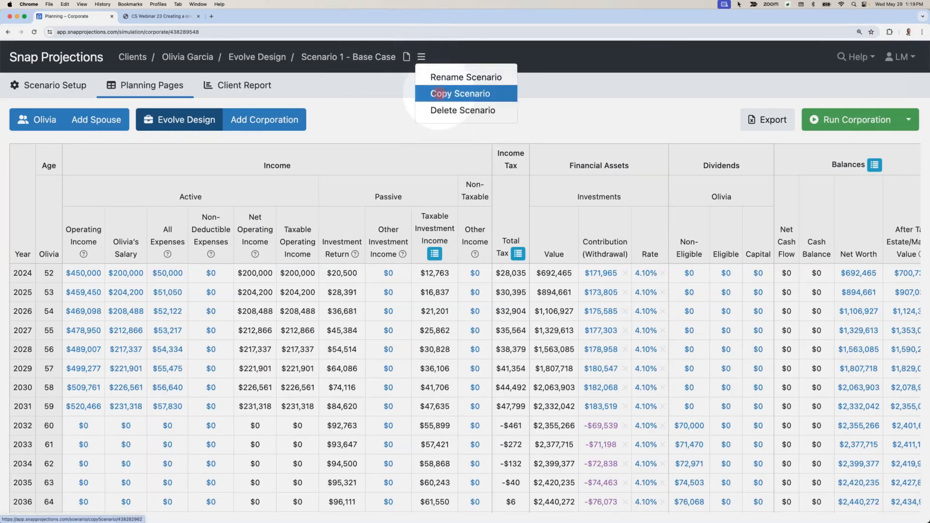
{"action": "left_click", "coordinate": [435, 94]}
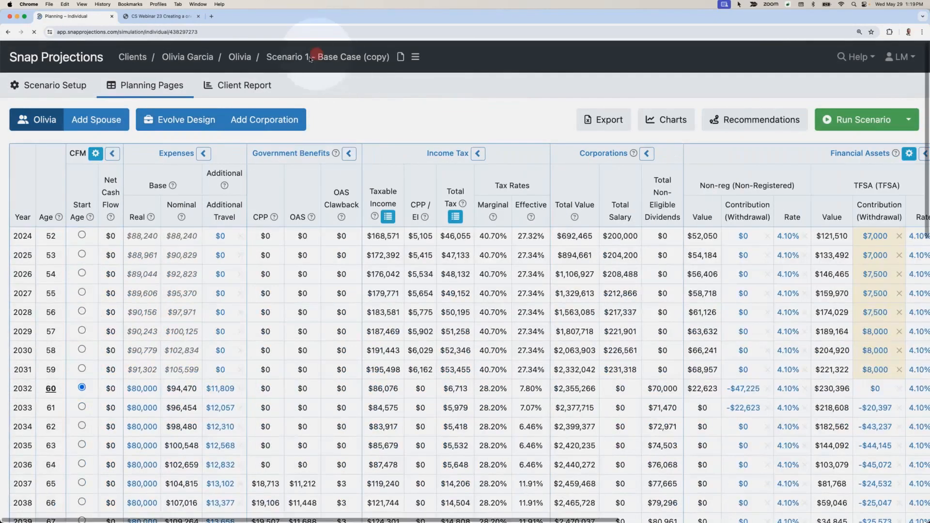
Step: Rename the copied scenario as "Scenario 2 - Retirement Drawdown Optimization"
{"action": "left_click", "coordinate": [309, 56]}
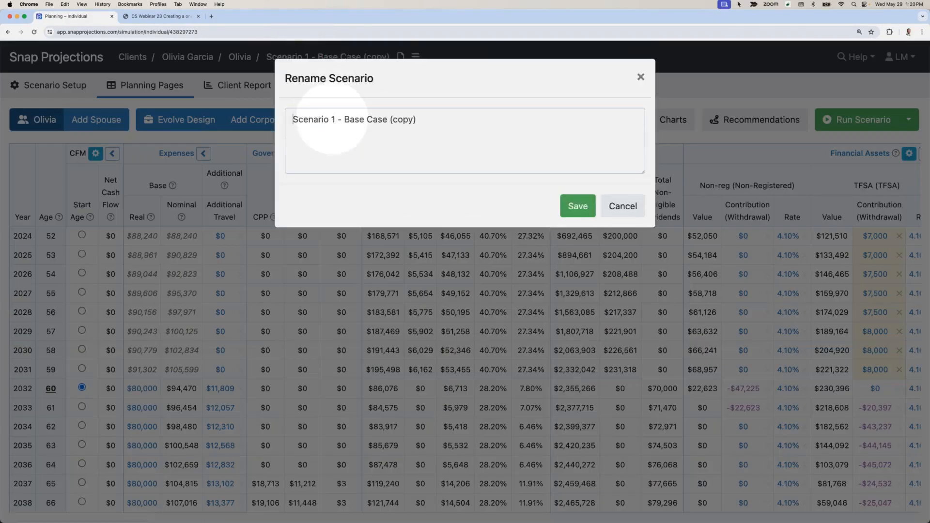
{"action": "left_click_drag", "start_coordinate": [333, 119], "coordinate": [437, 120]}
{"action": "type", "text": "2 -"}
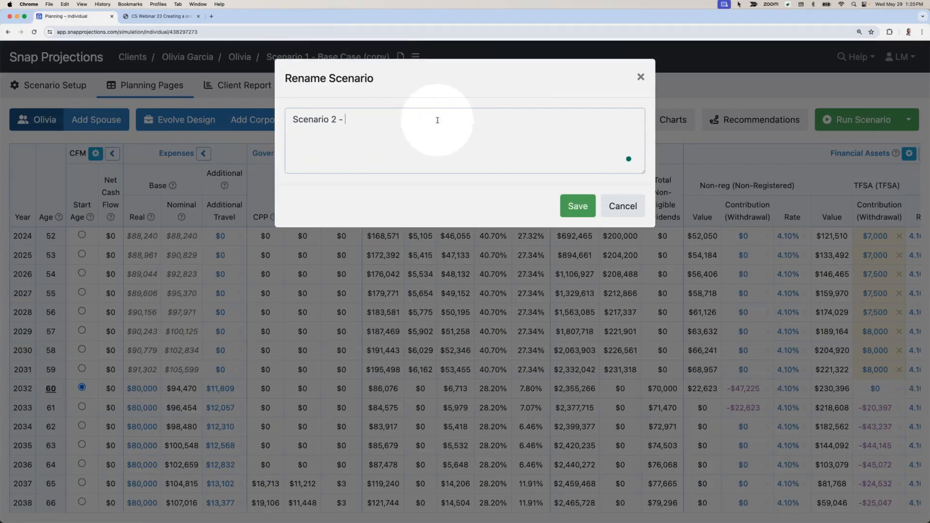
{"action": "key", "text": "super+v"}
{"action": "key", "text": "Return"}
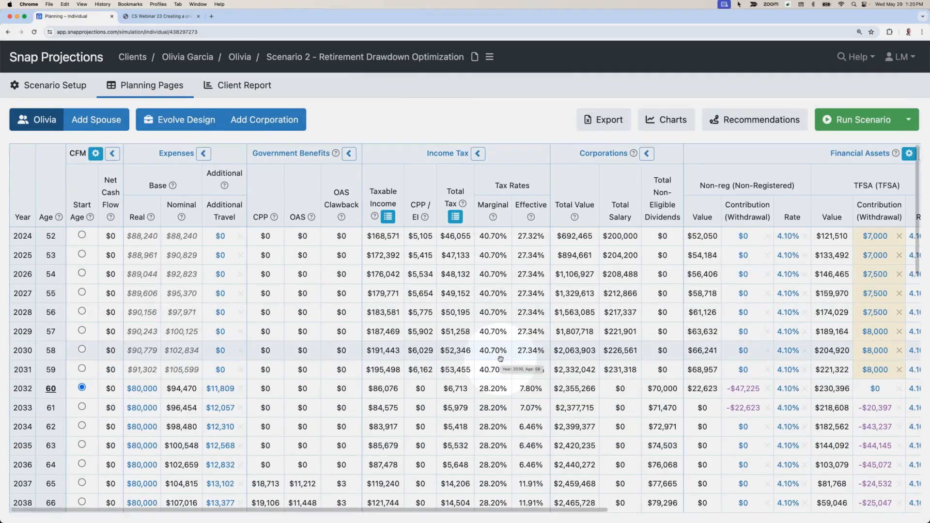
Step: Review the client's retirement tax rates, OAS clawback and TFSA withdrawals in the copied scenario
{"action": "scroll", "coordinate": [500, 359], "scroll_direction": "down", "scroll_amount": 1}
{"action": "scroll", "coordinate": [502, 364], "scroll_direction": "down", "scroll_amount": 2}
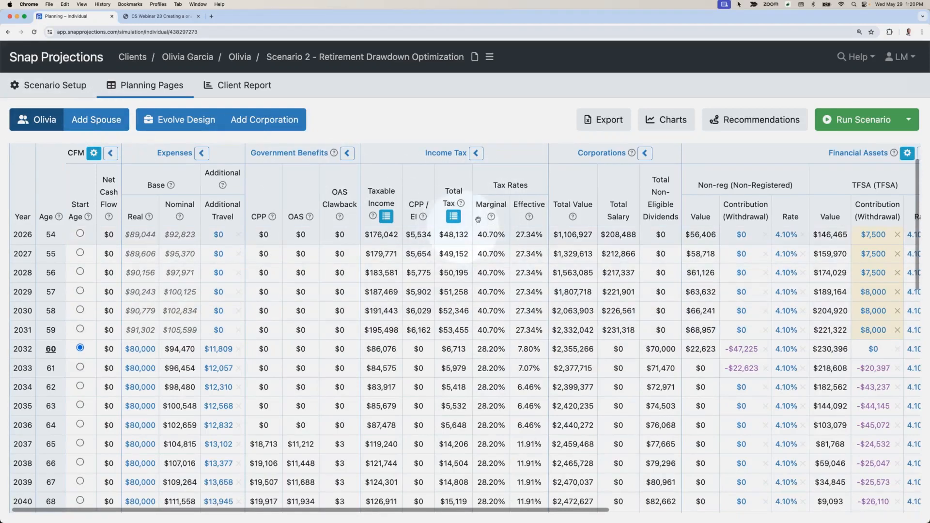
{"action": "scroll", "coordinate": [487, 291], "scroll_direction": "up", "scroll_amount": 2}
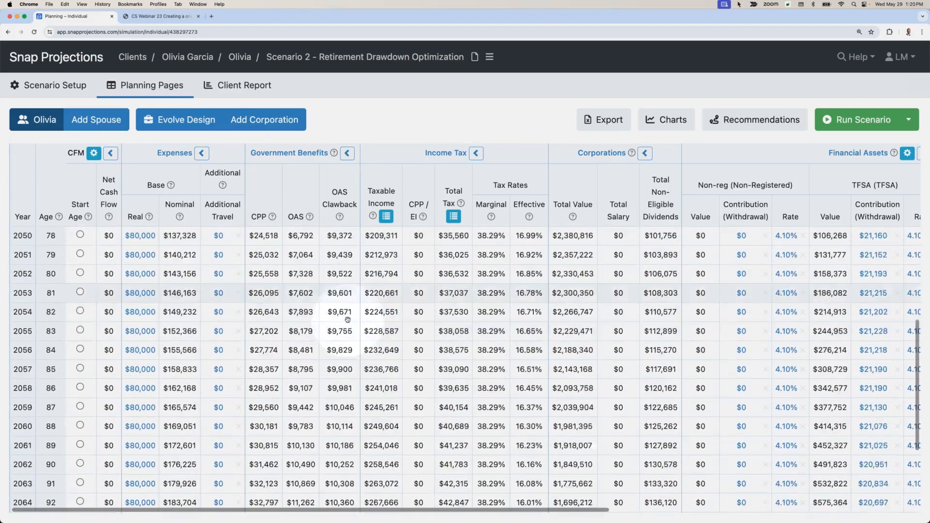
{"action": "scroll", "coordinate": [348, 319], "scroll_direction": "down", "scroll_amount": 3}
{"action": "scroll", "coordinate": [351, 319], "scroll_direction": "up", "scroll_amount": 15}
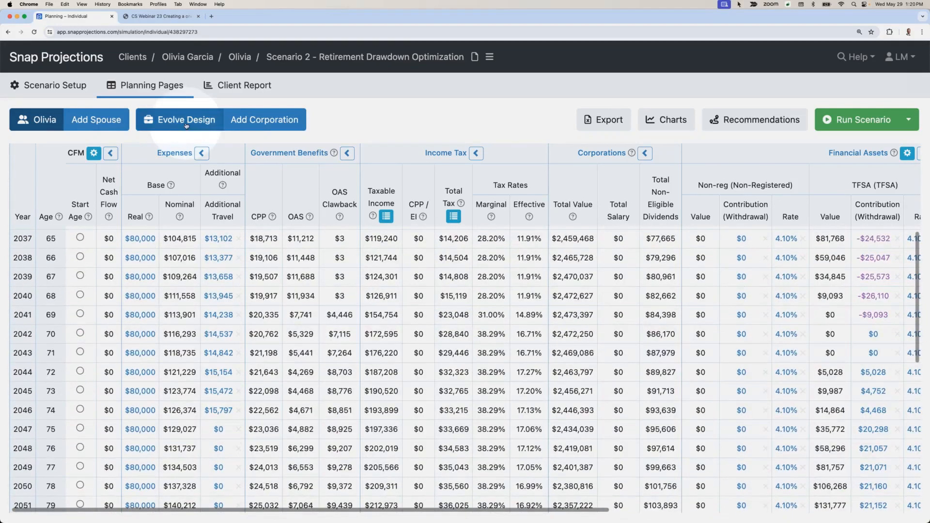
Step: On the Evolve Design page, set the age 60 non-eligible dividend to $150,000, copied down to age 64 and indexed at 2.10%
{"action": "left_click", "coordinate": [185, 120]}
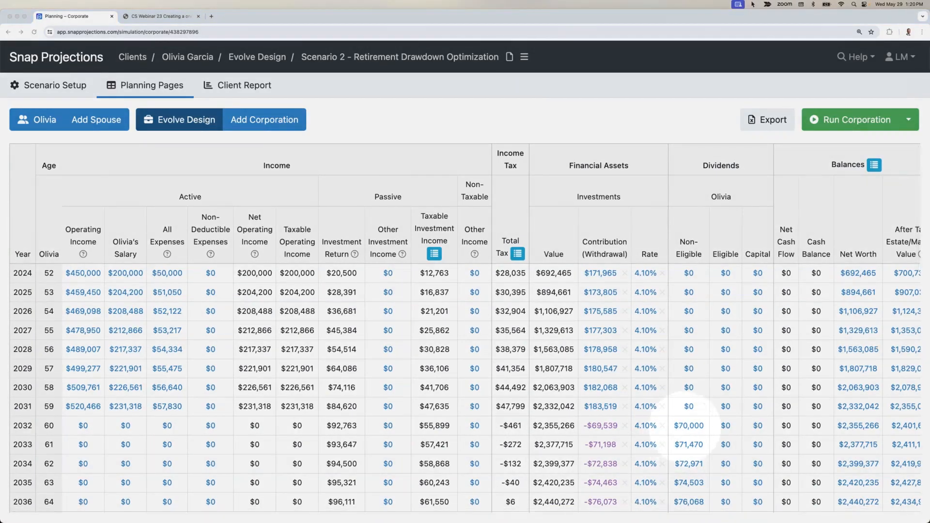
{"action": "left_click", "coordinate": [689, 426]}
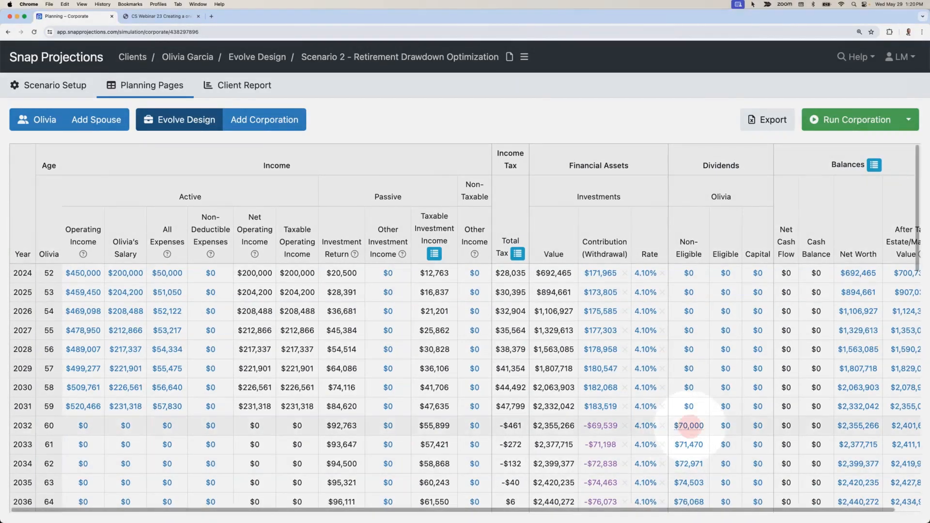
{"action": "scroll", "coordinate": [690, 422], "scroll_direction": "down", "scroll_amount": 1}
{"action": "type", "text": "1"}
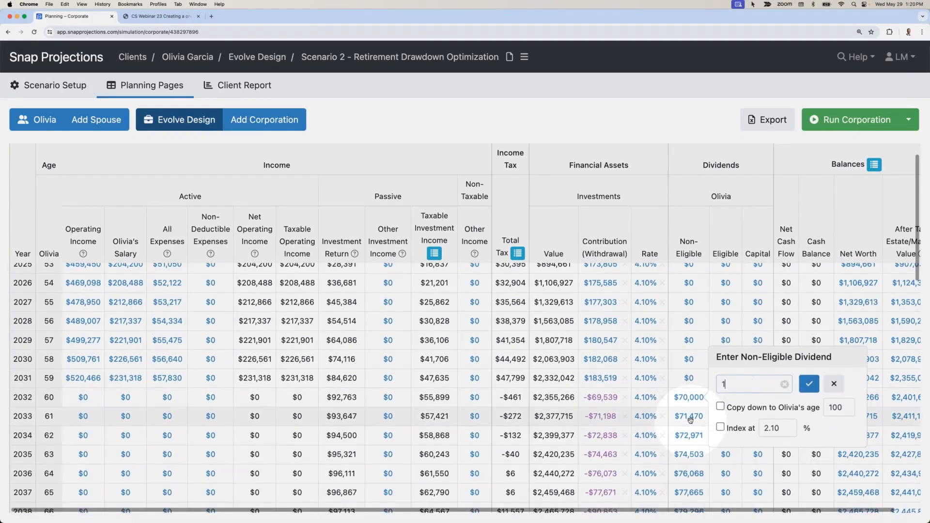
{"action": "type", "text": "50000"}
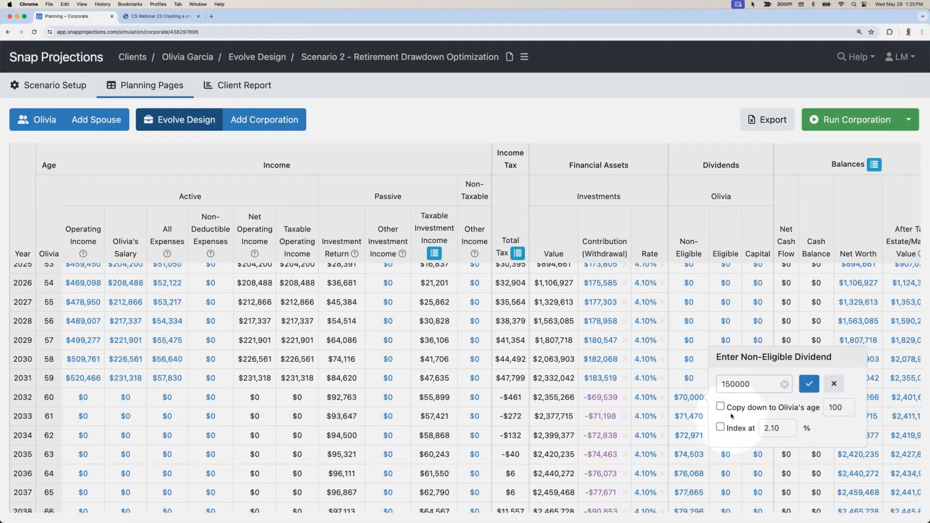
{"action": "left_click", "coordinate": [720, 406]}
{"action": "left_click", "coordinate": [721, 426]}
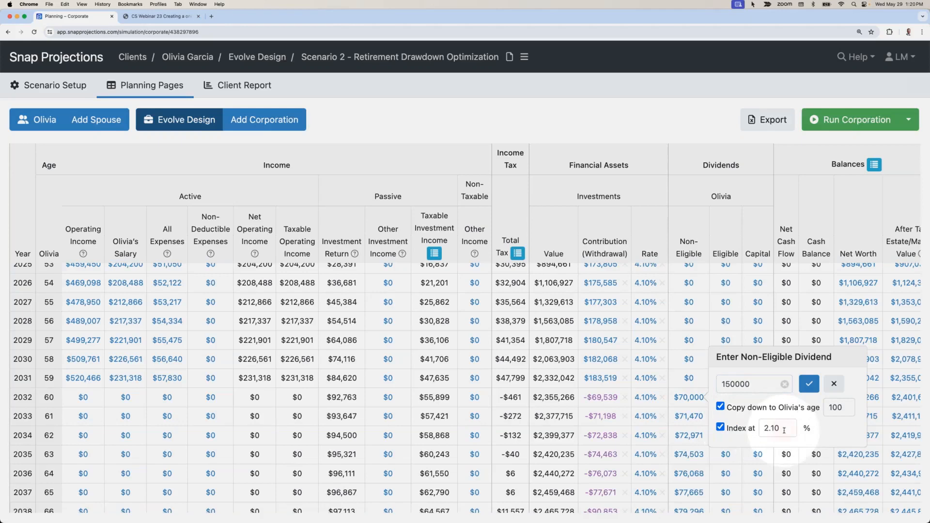
{"action": "double_click", "coordinate": [852, 411]}
{"action": "type", "text": "64"}
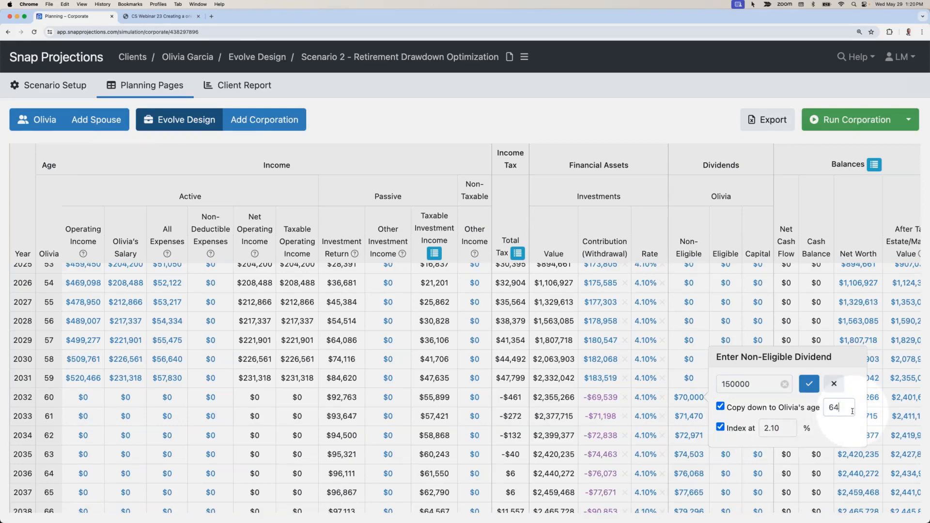
{"action": "key", "text": "Return"}
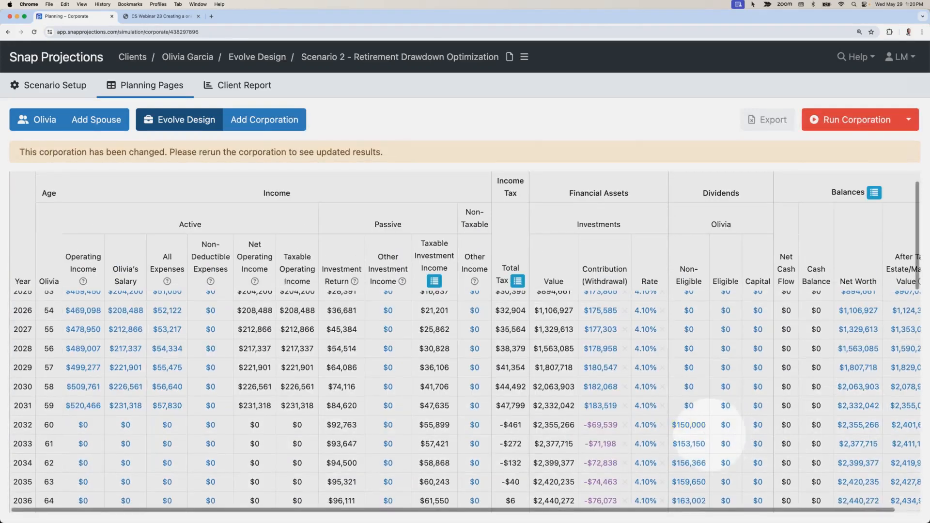
Step: Set the non-eligible dividend at age 72 to $30,000, copied down to age 100 and indexed at 2.10%
{"action": "scroll", "coordinate": [721, 428], "scroll_direction": "down", "scroll_amount": 1}
{"action": "scroll", "coordinate": [695, 477], "scroll_direction": "down", "scroll_amount": 3}
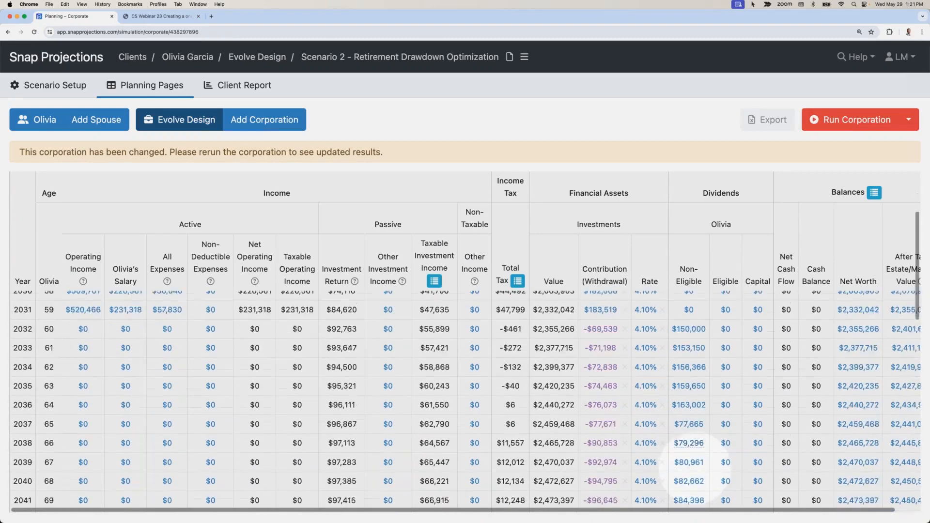
{"action": "scroll", "coordinate": [694, 480], "scroll_direction": "down", "scroll_amount": 3}
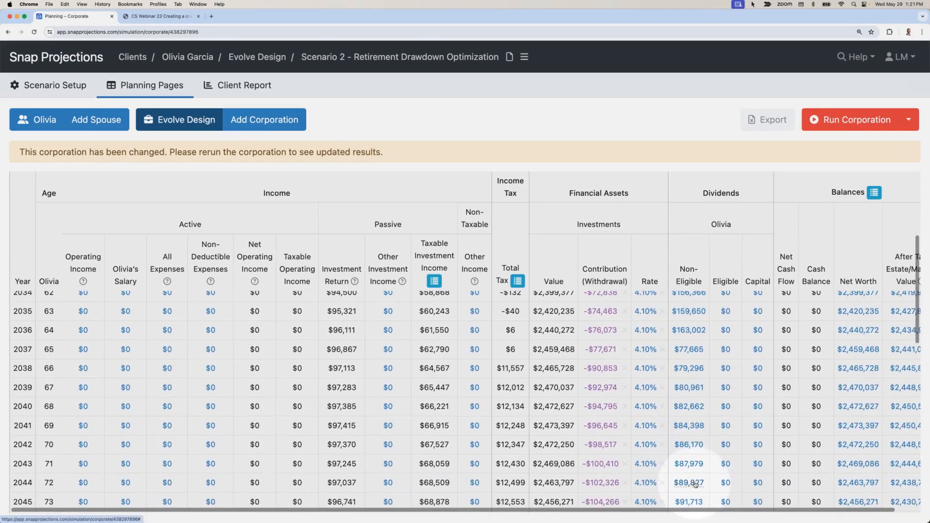
{"action": "left_click", "coordinate": [694, 483]}
{"action": "type", "text": "30000"}
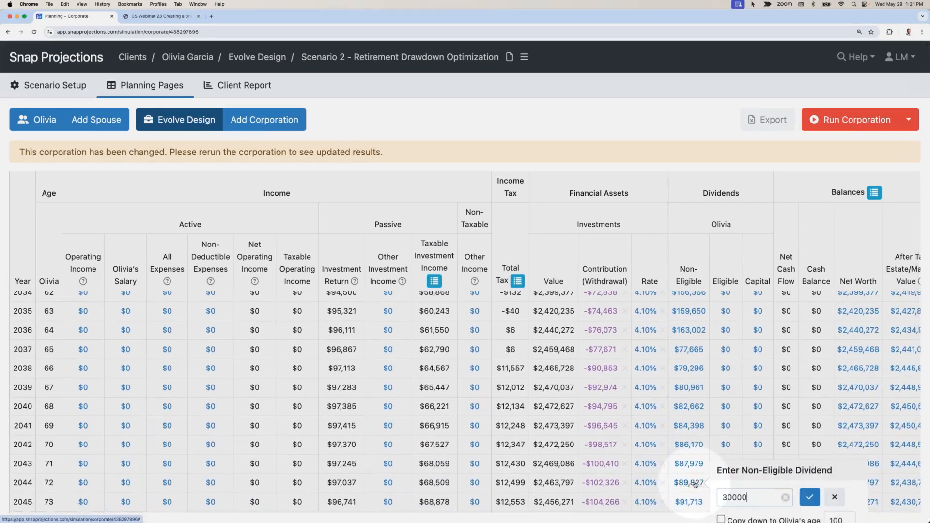
{"action": "scroll", "coordinate": [773, 481], "scroll_direction": "down", "scroll_amount": 1}
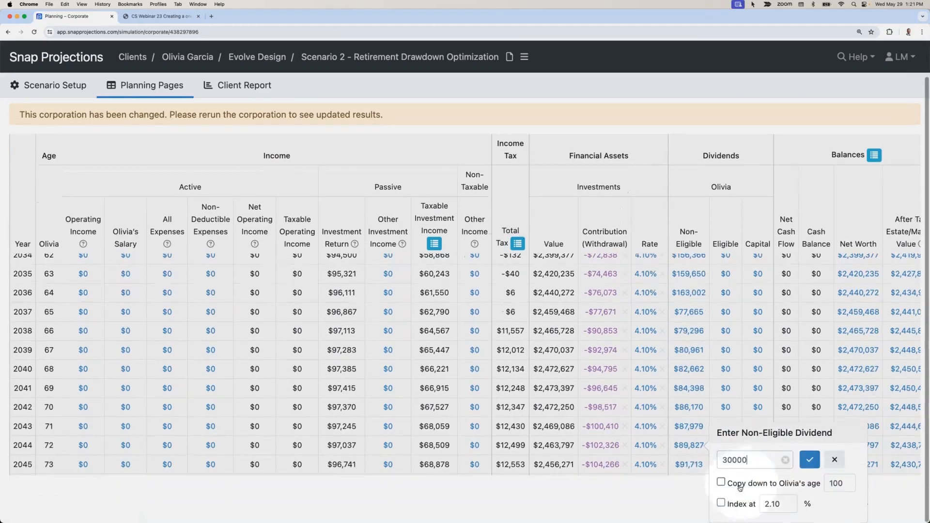
{"action": "left_click", "coordinate": [734, 483]}
{"action": "left_click", "coordinate": [736, 504]}
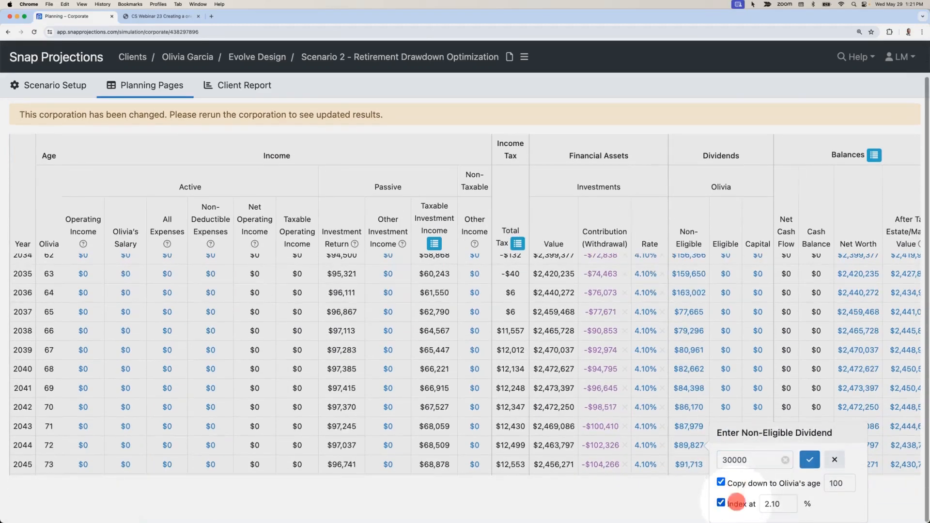
{"action": "left_click", "coordinate": [809, 460]}
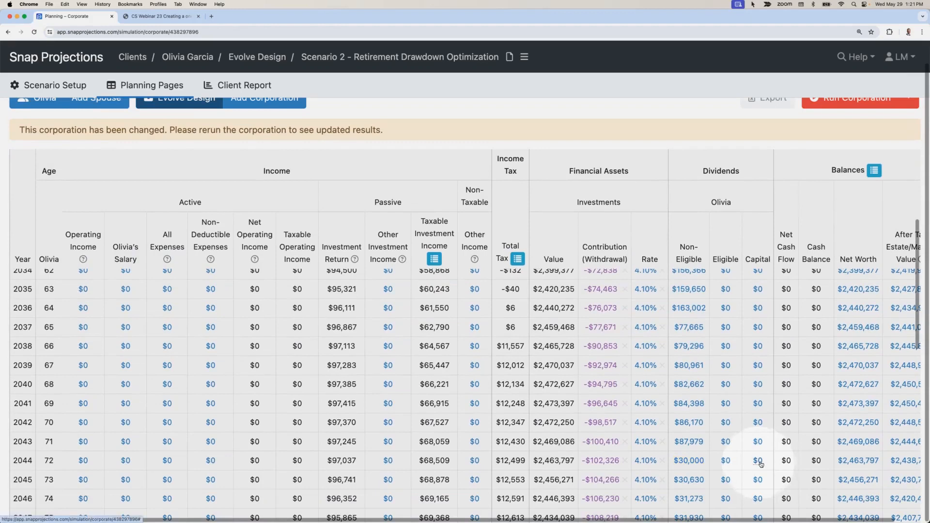
Step: Set the capital dividend at age 72 to $40,000, copied down to age 100 without indexing
{"action": "left_click", "coordinate": [760, 463]}
{"action": "type", "text": "40"}
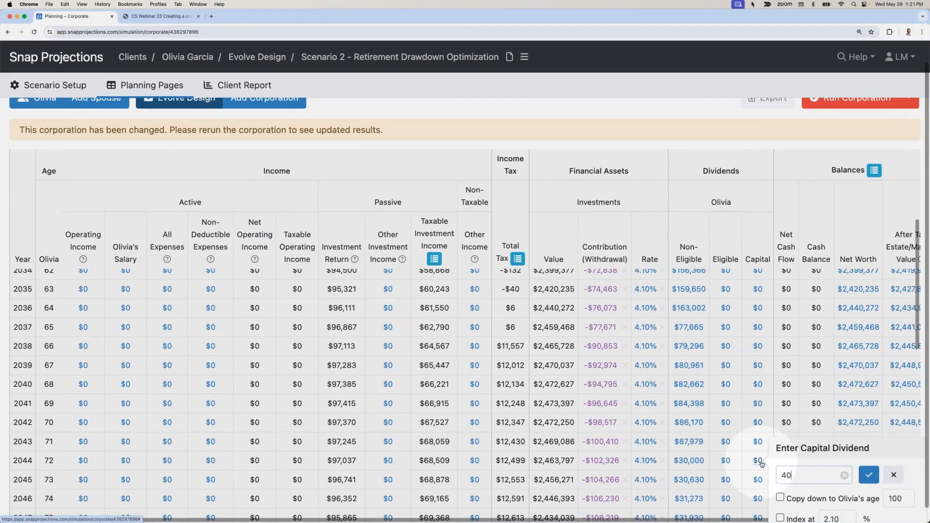
{"action": "type", "text": "000"}
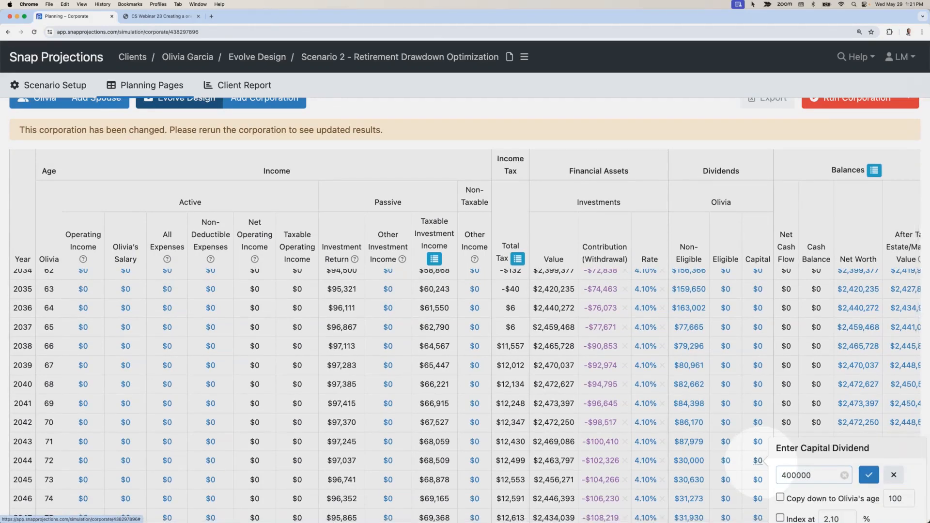
{"action": "key", "text": "BackSpace"}
{"action": "left_click", "coordinate": [655, 472]}
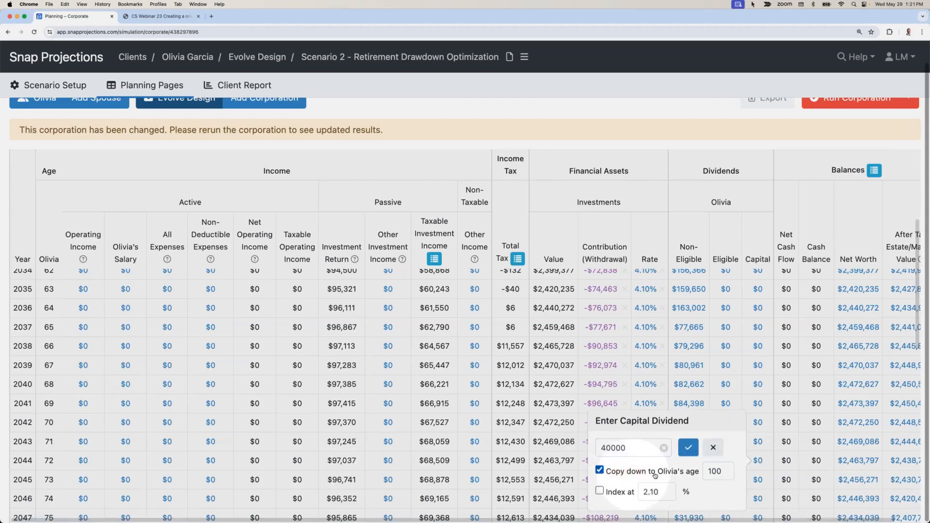
{"action": "left_click", "coordinate": [688, 448]}
Step: Rerun the corporation and review its dividends and investment values through age 100
{"action": "scroll", "coordinate": [834, 167], "scroll_direction": "up", "scroll_amount": 1}
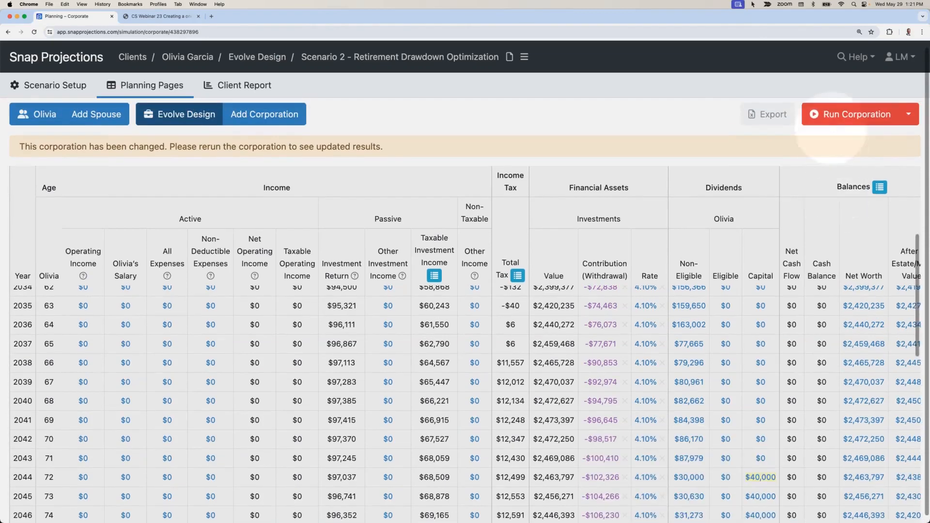
{"action": "left_click", "coordinate": [831, 115]}
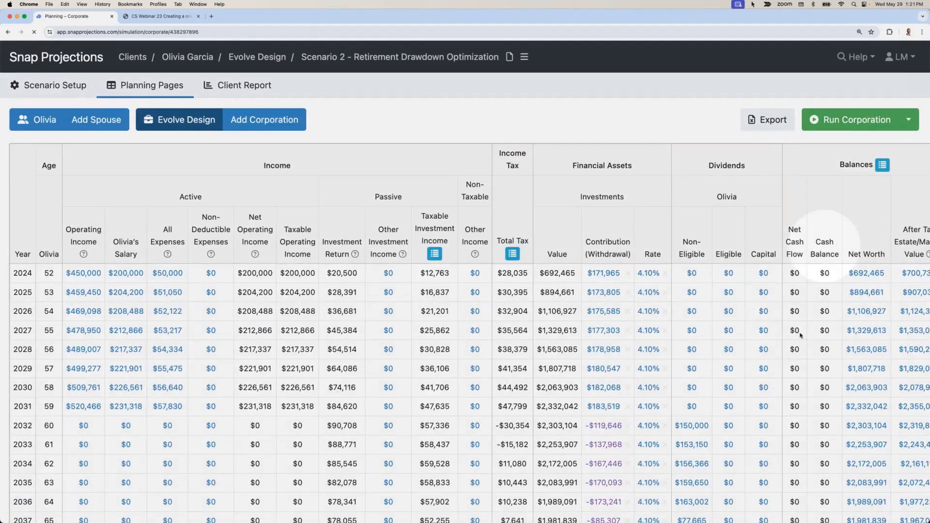
{"action": "scroll", "coordinate": [800, 334], "scroll_direction": "down", "scroll_amount": 6}
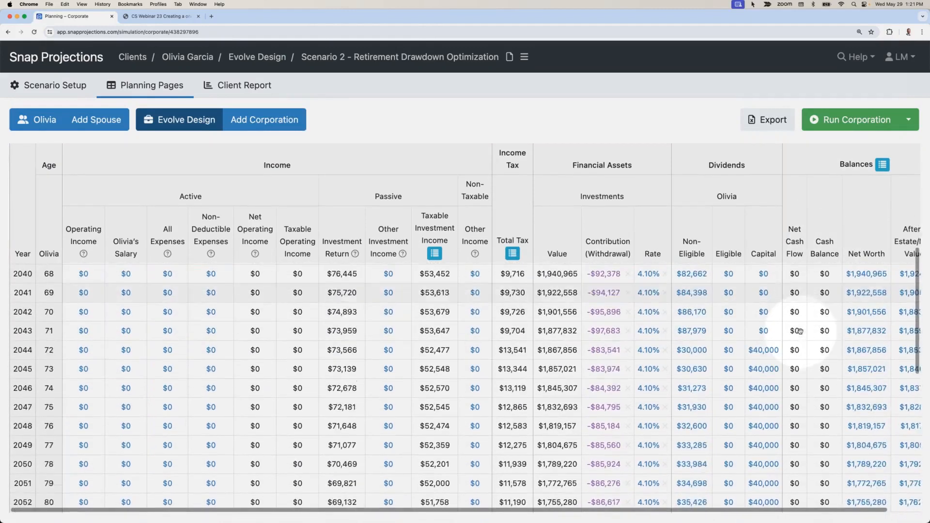
{"action": "scroll", "coordinate": [800, 334], "scroll_direction": "down", "scroll_amount": 8}
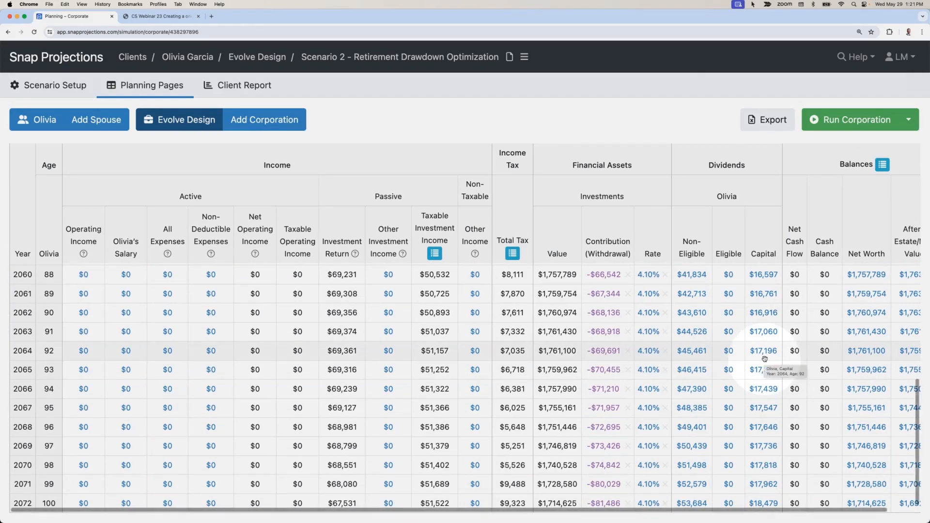
{"action": "scroll", "coordinate": [764, 359], "scroll_direction": "up", "scroll_amount": 5}
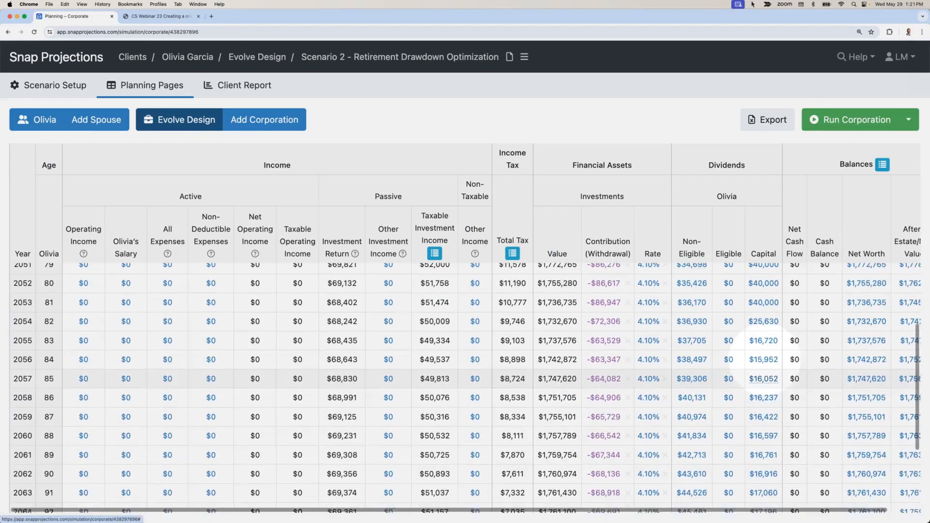
{"action": "scroll", "coordinate": [764, 358], "scroll_direction": "up", "scroll_amount": 5}
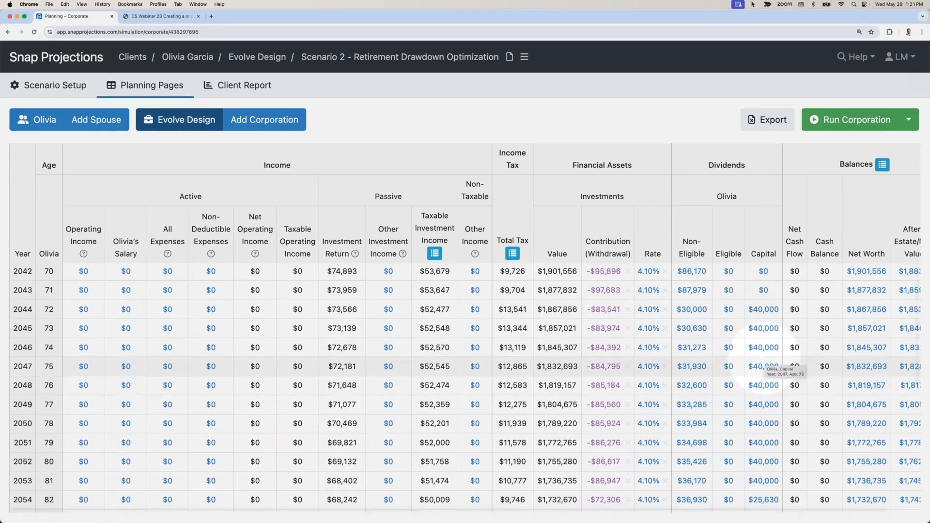
Step: Review the corporation's notional account balances, including the RDTOH, CDA and GRIP balances, and close the table
{"action": "left_click", "coordinate": [882, 165]}
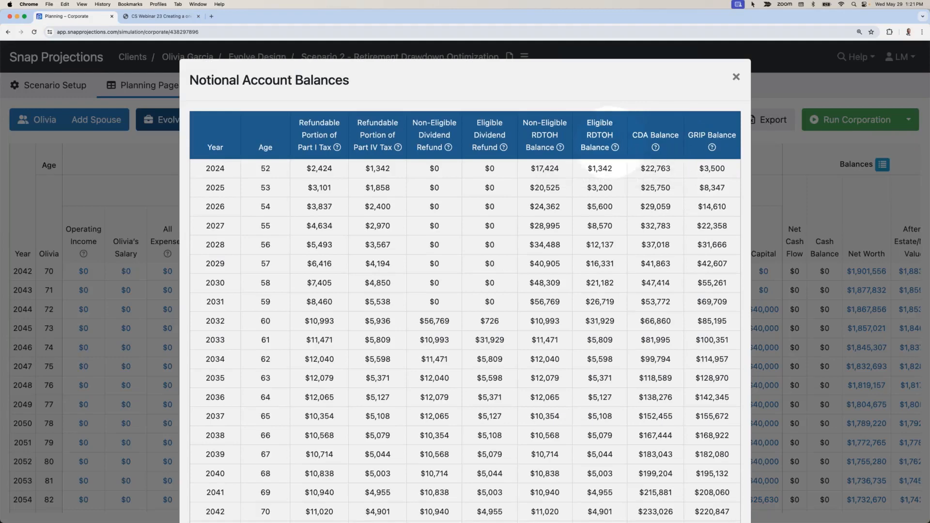
{"action": "scroll", "coordinate": [615, 208], "scroll_direction": "down", "scroll_amount": 5}
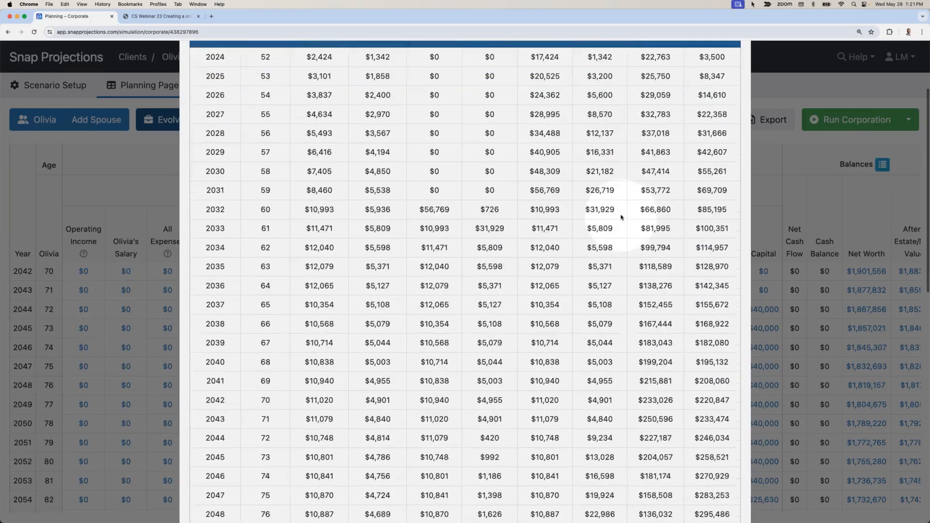
{"action": "scroll", "coordinate": [621, 217], "scroll_direction": "down", "scroll_amount": 1}
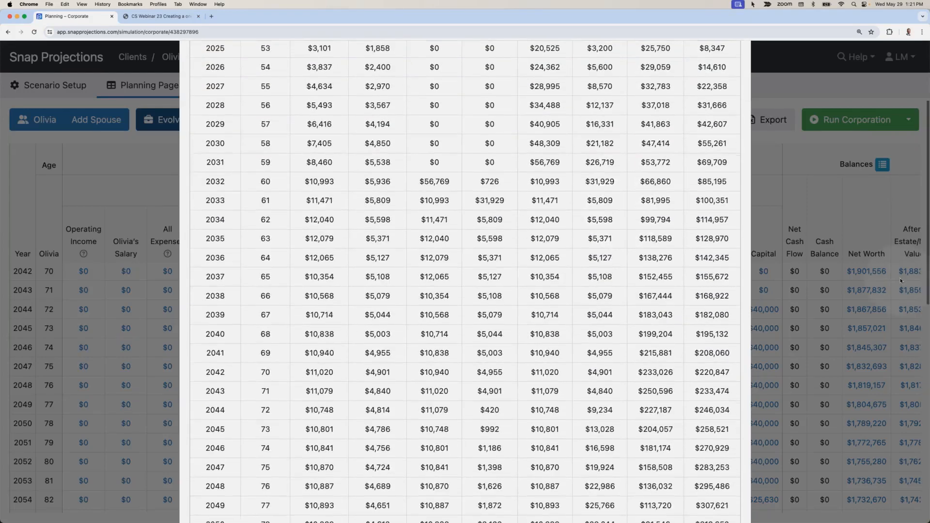
{"action": "left_click", "coordinate": [810, 281]}
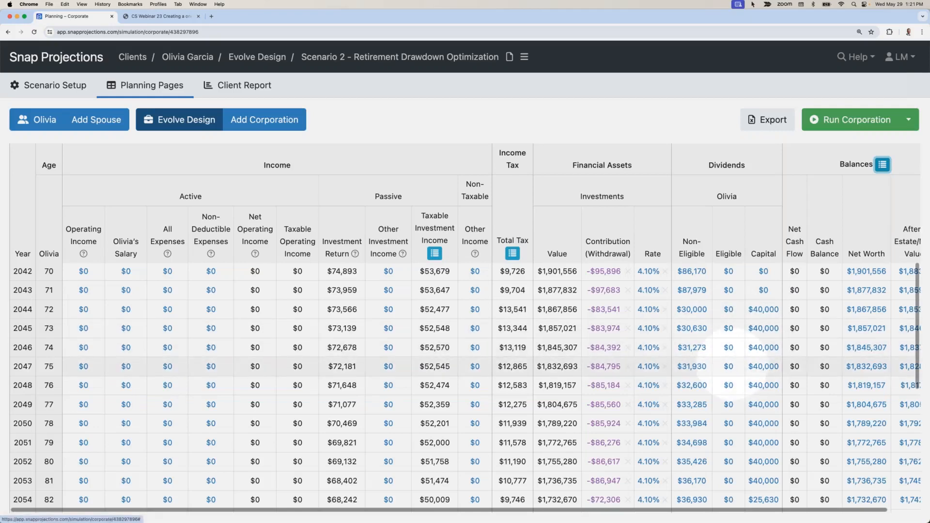
Step: Examine the client's personal planning page for marginal tax rates and OAS clawback through age 100
{"action": "left_click", "coordinate": [38, 119]}
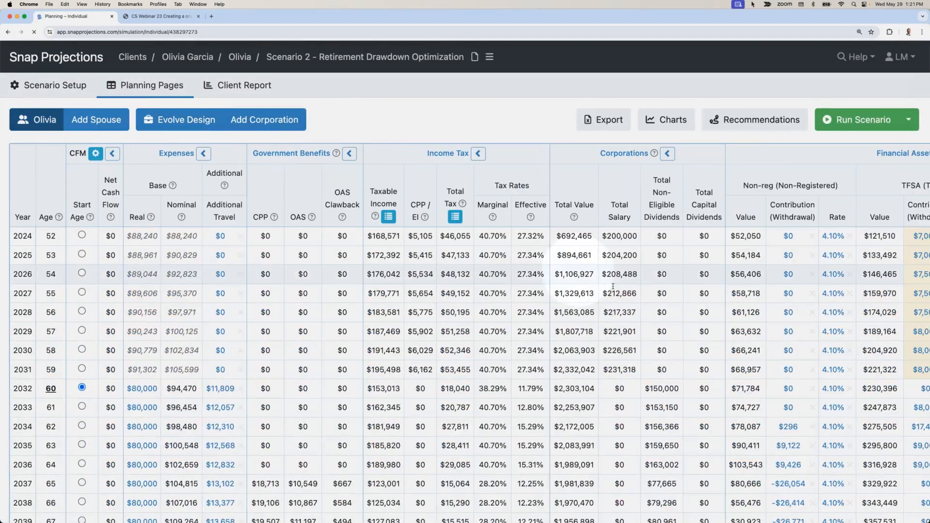
{"action": "scroll", "coordinate": [616, 317], "scroll_direction": "right", "scroll_amount": 3}
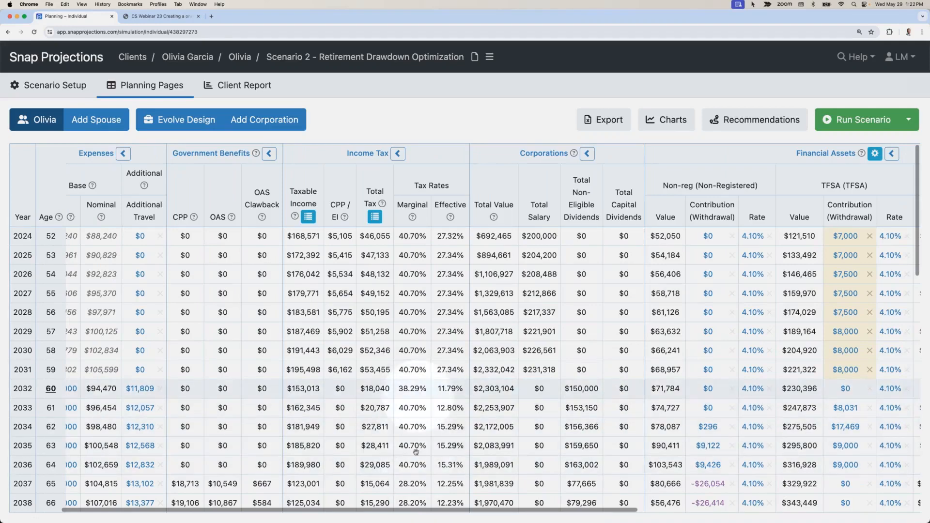
{"action": "scroll", "coordinate": [416, 464], "scroll_direction": "down", "scroll_amount": 5}
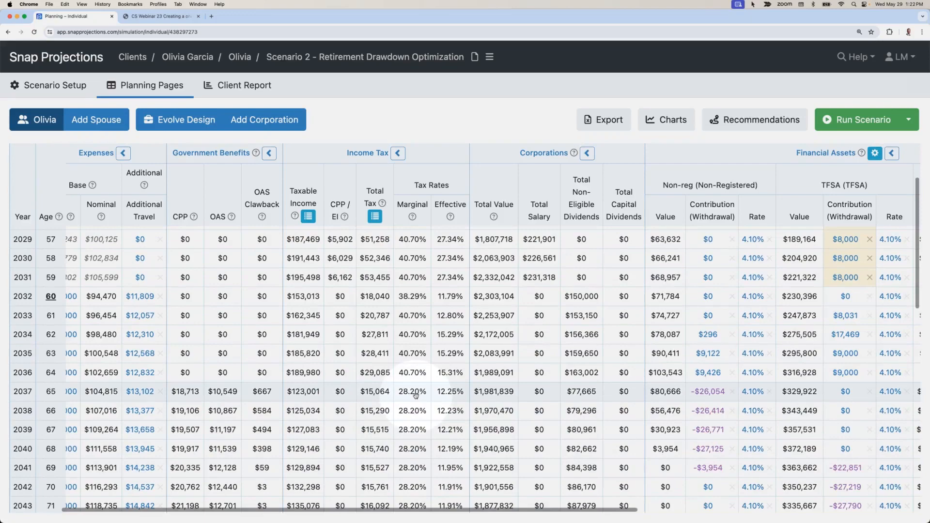
{"action": "scroll", "coordinate": [415, 395], "scroll_direction": "down", "scroll_amount": 10}
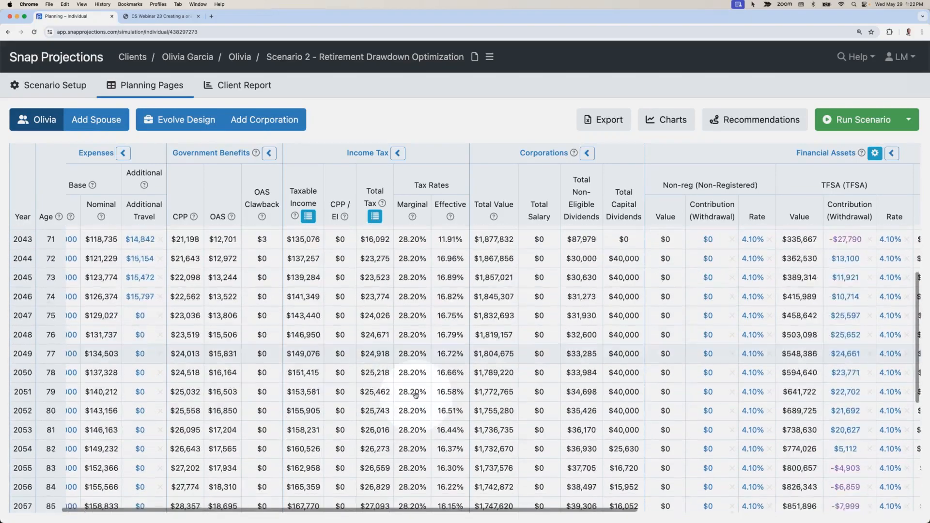
{"action": "scroll", "coordinate": [415, 395], "scroll_direction": "down", "scroll_amount": 10}
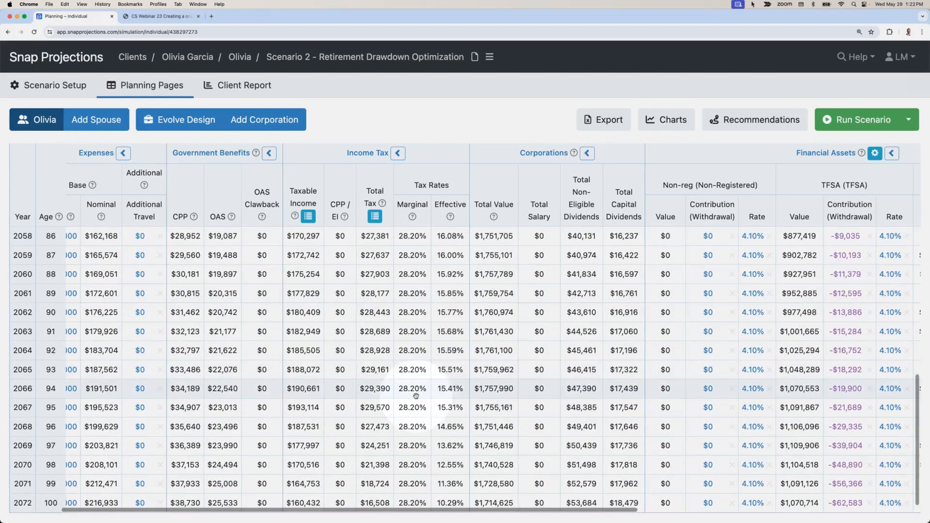
{"action": "scroll", "coordinate": [416, 395], "scroll_direction": "up", "scroll_amount": 20}
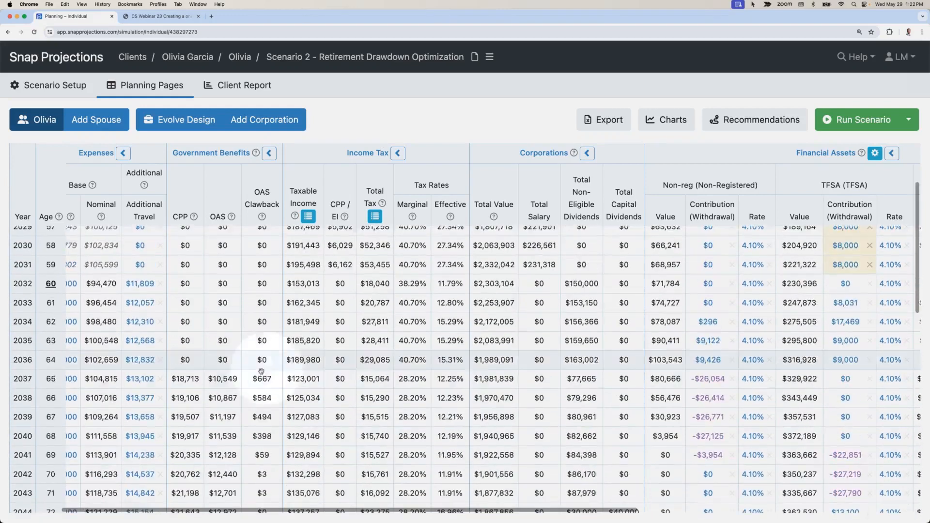
{"action": "scroll", "coordinate": [261, 372], "scroll_direction": "down", "scroll_amount": 1}
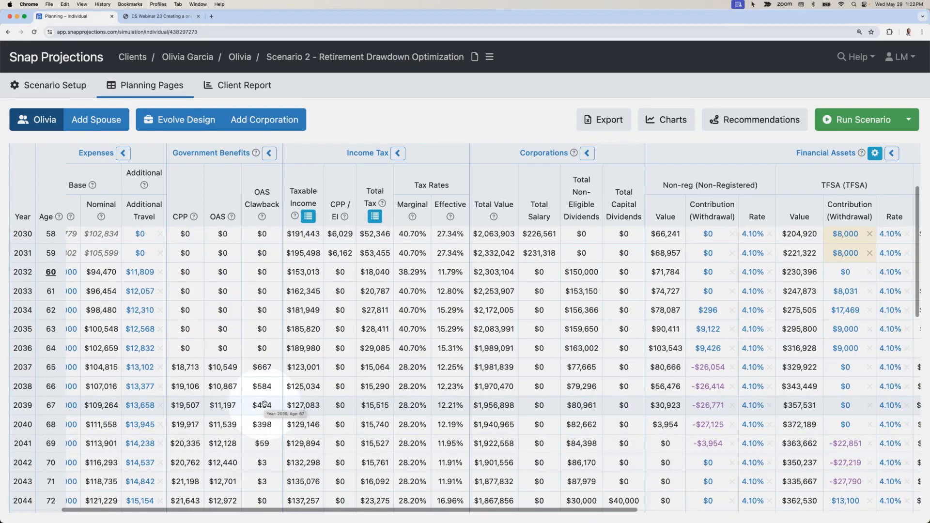
{"action": "scroll", "coordinate": [264, 404], "scroll_direction": "down", "scroll_amount": 15}
{"action": "scroll", "coordinate": [264, 406], "scroll_direction": "down", "scroll_amount": 13}
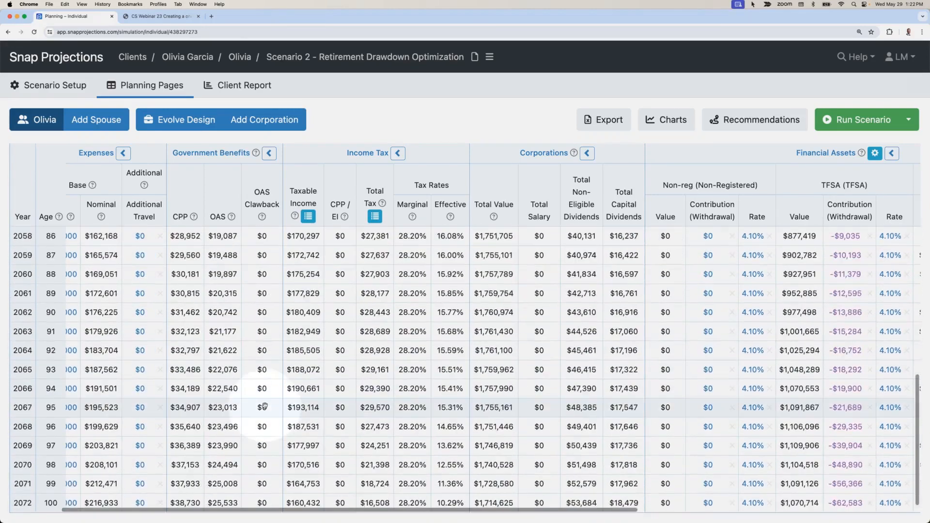
Step: View the age 100 estate summary and compare its nominal after-tax estate with the base case scenario's
{"action": "scroll", "coordinate": [263, 405], "scroll_direction": "right", "scroll_amount": 10}
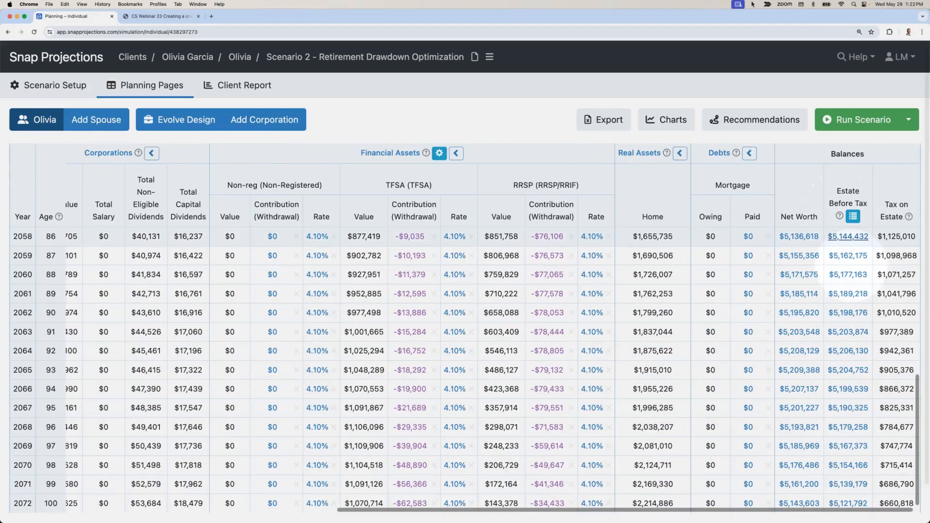
{"action": "left_click", "coordinate": [845, 502]}
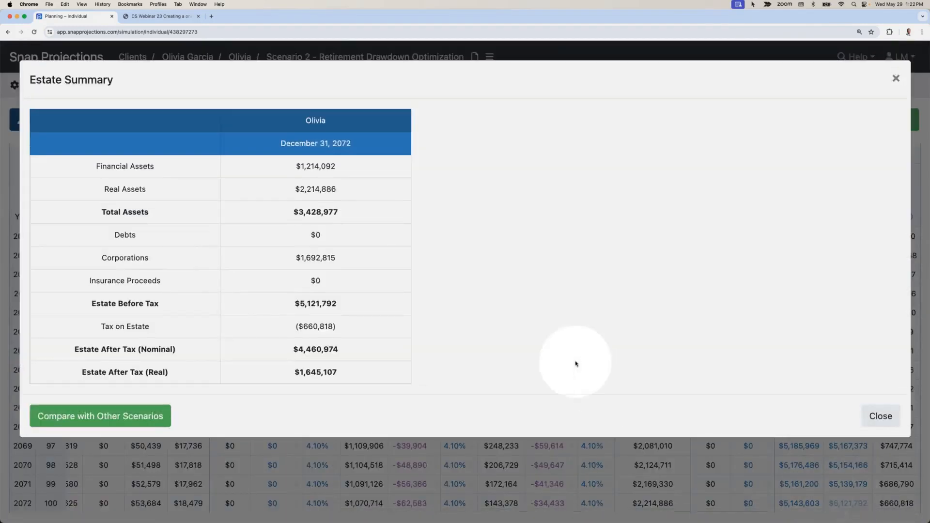
{"action": "left_click_drag", "start_coordinate": [339, 349], "coordinate": [293, 349]}
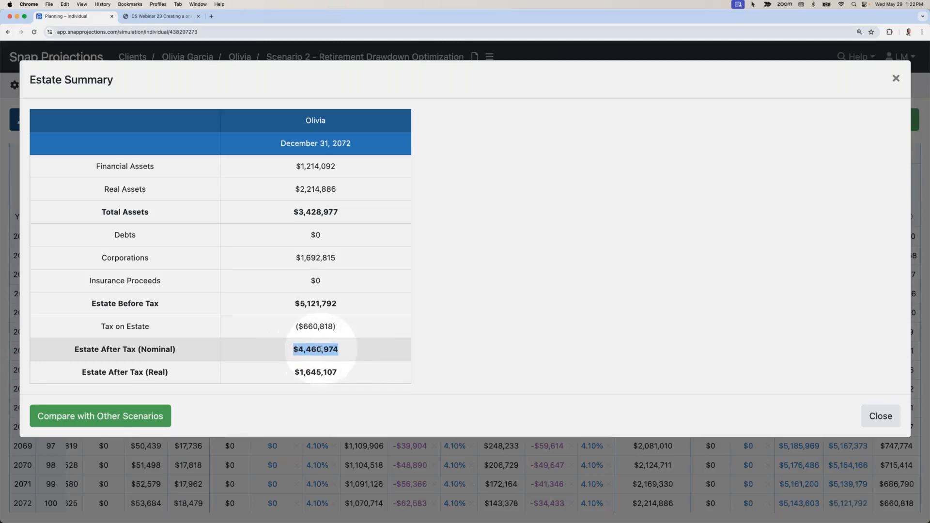
{"action": "left_click", "coordinate": [99, 415]}
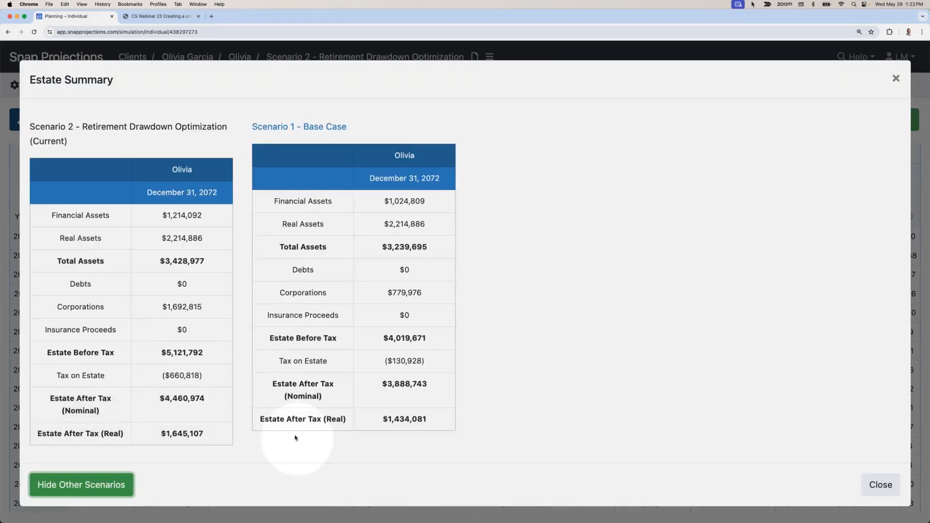
{"action": "left_click_drag", "start_coordinate": [434, 384], "coordinate": [385, 398]}
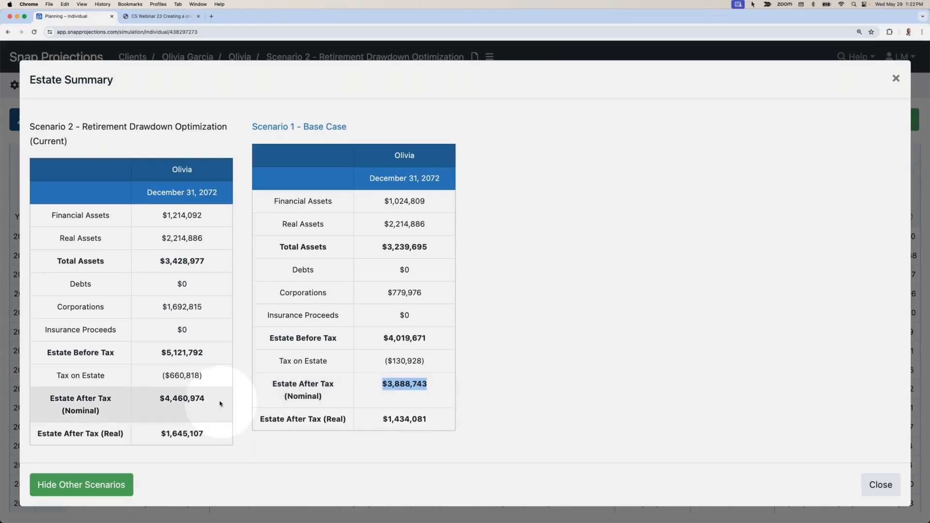
{"action": "left_click_drag", "start_coordinate": [219, 399], "coordinate": [176, 400]}
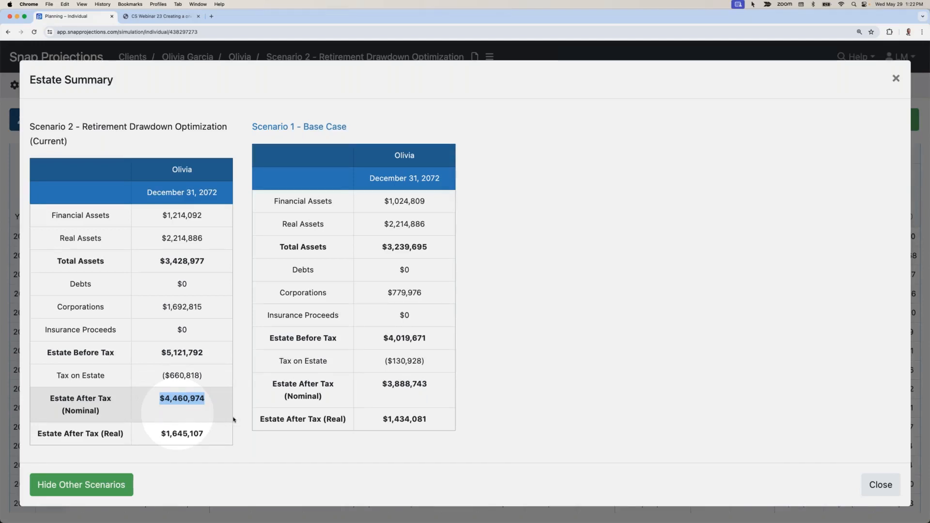
{"action": "left_click", "coordinate": [880, 484]}
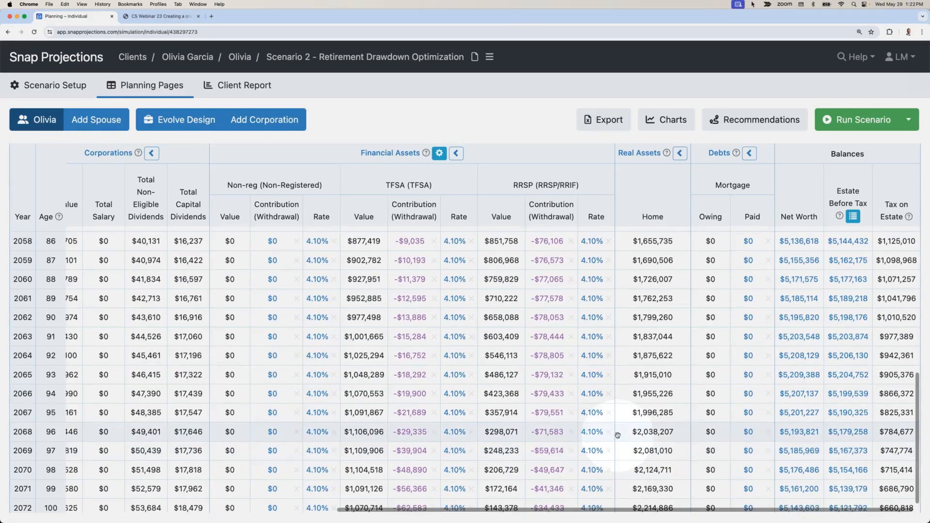
Step: Make a copy of the Scenario 2 - Retirement Drawdown Optimization scenario
{"action": "scroll", "coordinate": [610, 435], "scroll_direction": "up", "scroll_amount": 5}
{"action": "scroll", "coordinate": [610, 435], "scroll_direction": "left", "scroll_amount": 1}
{"action": "scroll", "coordinate": [620, 433], "scroll_direction": "up", "scroll_amount": 5}
{"action": "scroll", "coordinate": [620, 433], "scroll_direction": "left", "scroll_amount": 10}
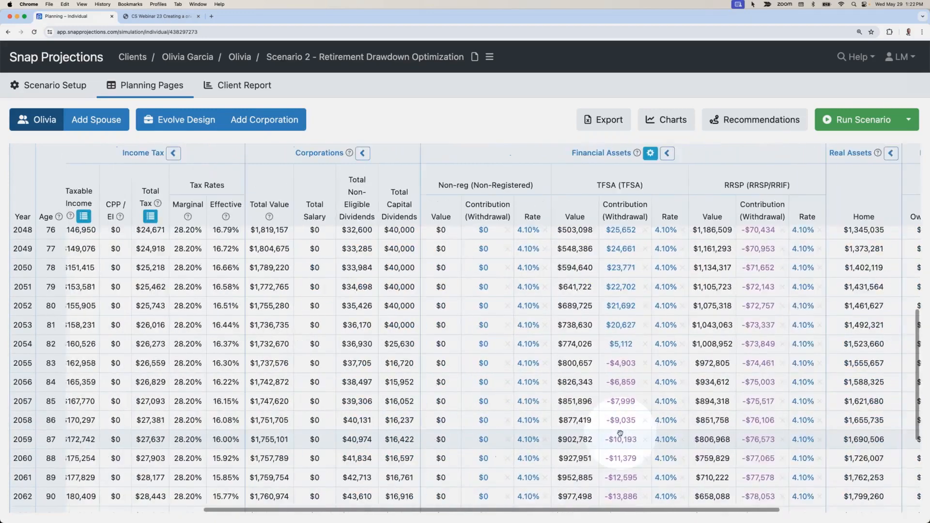
{"action": "scroll", "coordinate": [618, 434], "scroll_direction": "up", "scroll_amount": 10}
{"action": "scroll", "coordinate": [618, 434], "scroll_direction": "left", "scroll_amount": 3}
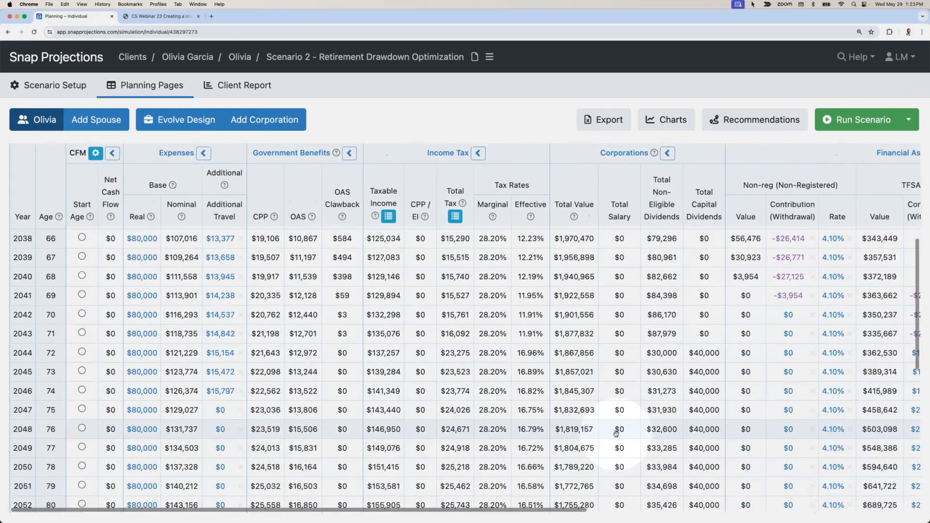
{"action": "scroll", "coordinate": [617, 434], "scroll_direction": "up", "scroll_amount": 10}
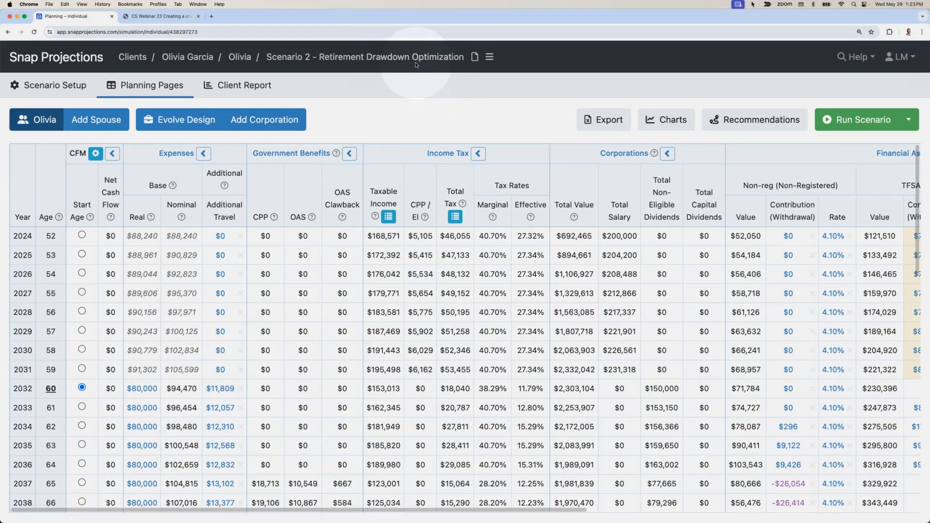
{"action": "left_click", "coordinate": [489, 56]}
{"action": "left_click", "coordinate": [504, 96]}
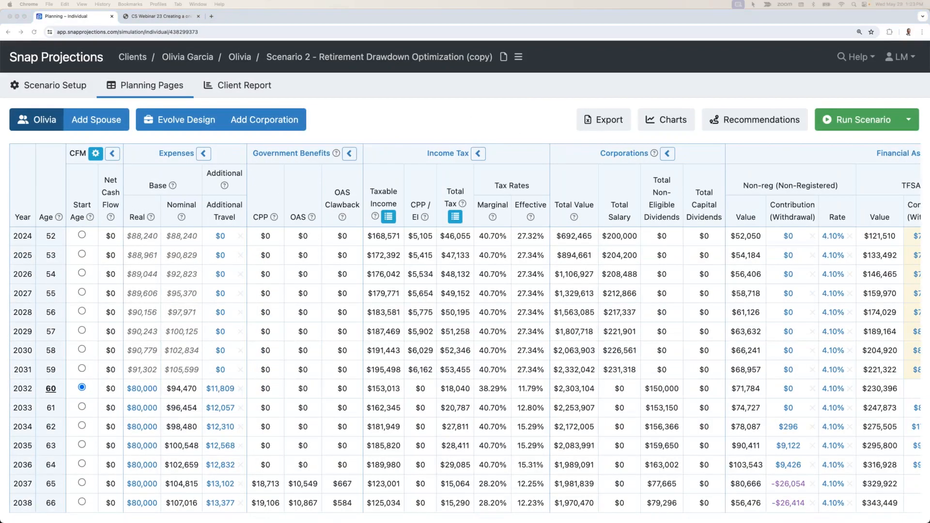
{"action": "left_click", "coordinate": [315, 208]}
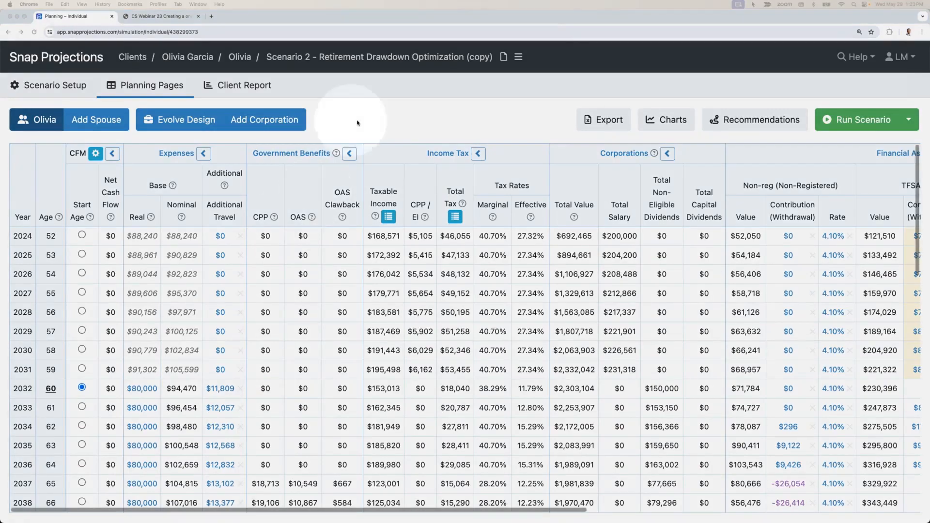
Step: Rename the copied scenario as "Scenario 3 - Proposed Capital Gains Inclusion Rate Impact"
{"action": "left_click", "coordinate": [518, 57]}
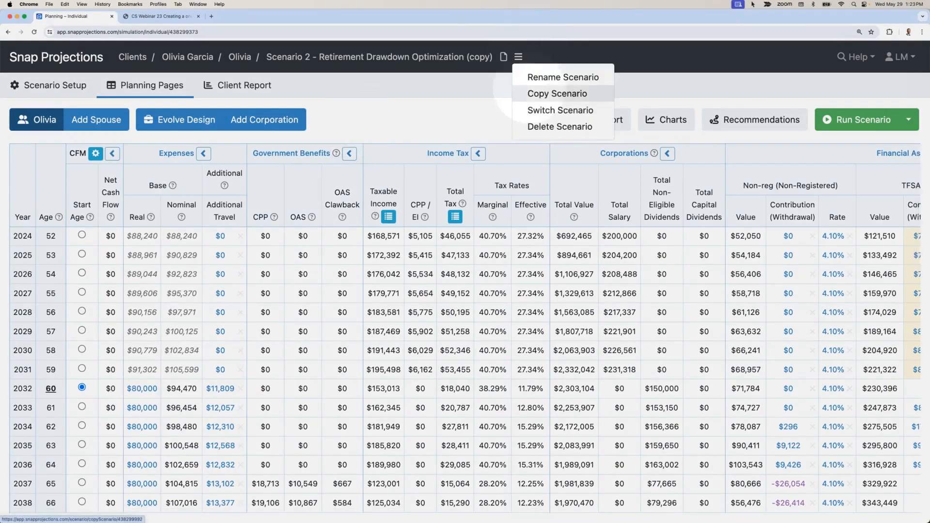
{"action": "left_click", "coordinate": [530, 77]}
{"action": "left_click_drag", "start_coordinate": [330, 113], "coordinate": [538, 121]}
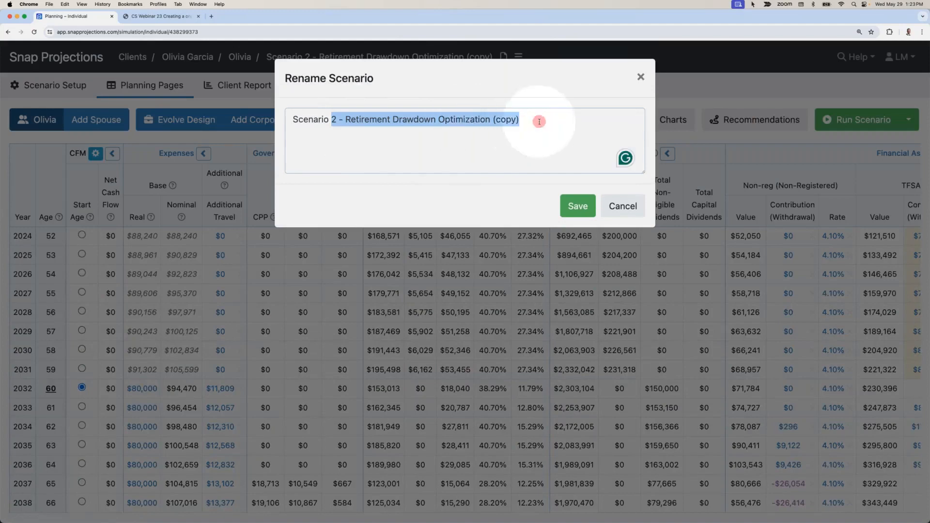
{"action": "type", "text": "3 -"}
{"action": "key", "text": "ctrl+v"}
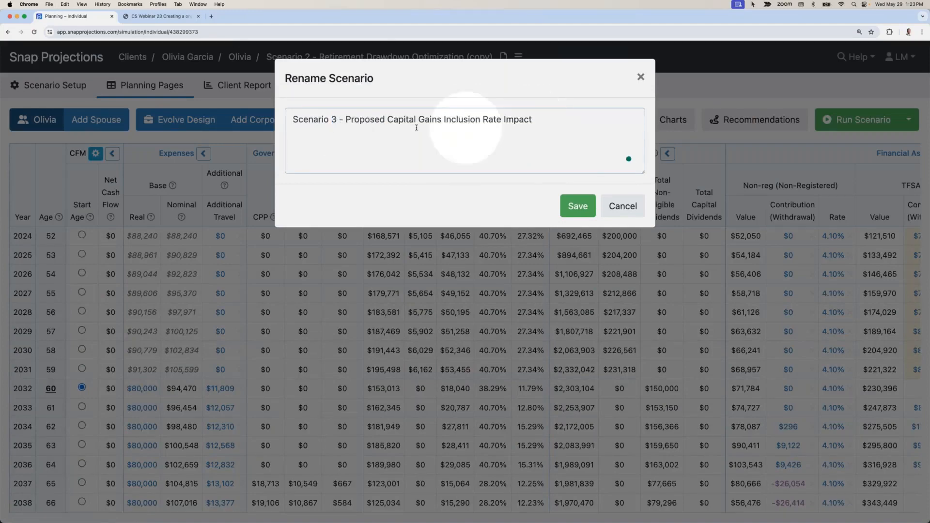
{"action": "left_click", "coordinate": [576, 205]}
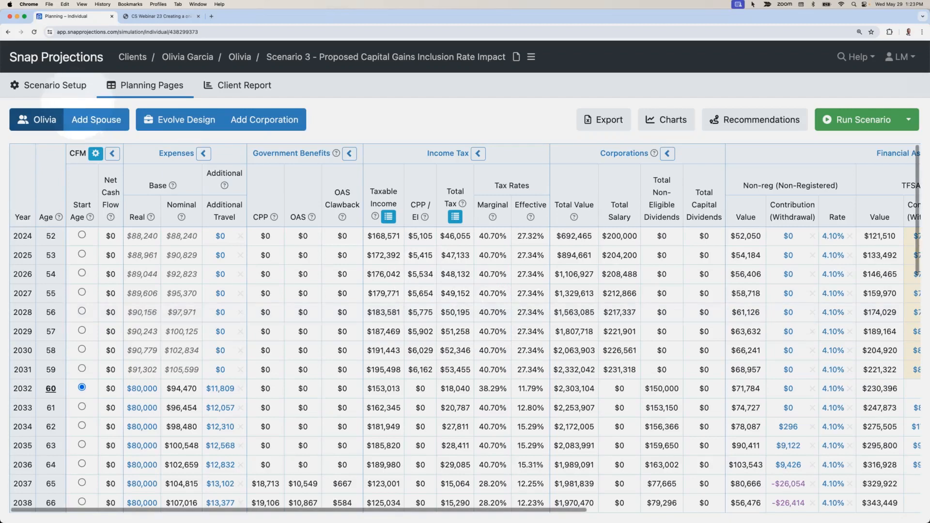
Step: In the client's income tax settings, apply the proposed capital gain rules starting from 2024
{"action": "mouse_move", "coordinate": [48, 87]}
{"action": "mouse_move", "coordinate": [34, 288]}
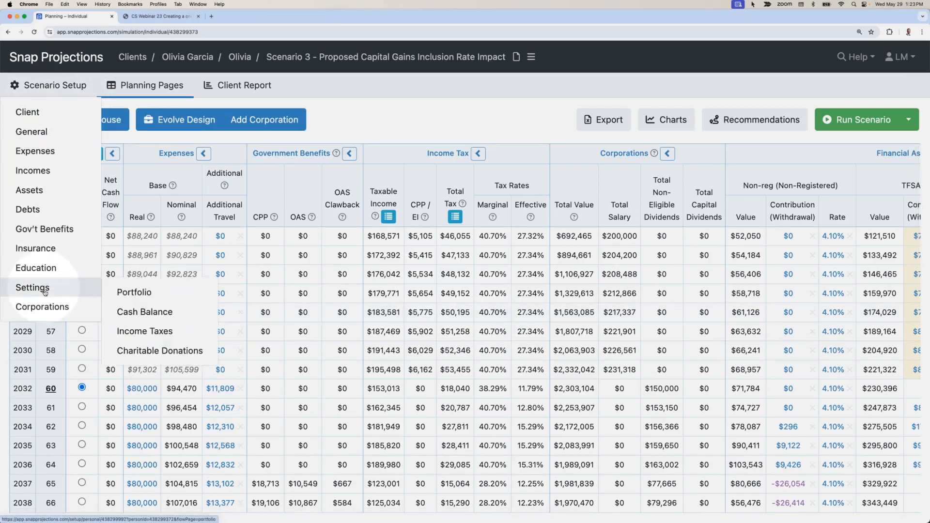
{"action": "left_click", "coordinate": [143, 334]}
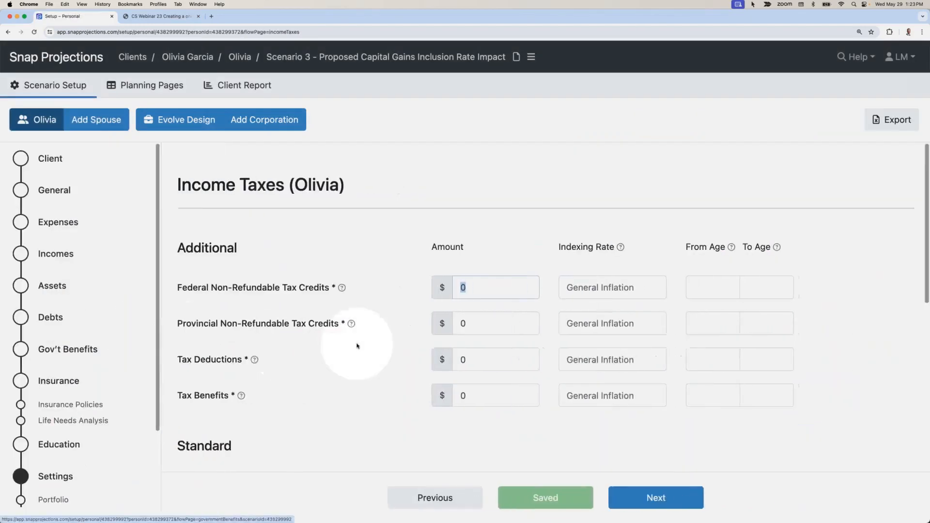
{"action": "scroll", "coordinate": [359, 348], "scroll_direction": "down", "scroll_amount": 3}
{"action": "scroll", "coordinate": [359, 348], "scroll_direction": "down", "scroll_amount": 5}
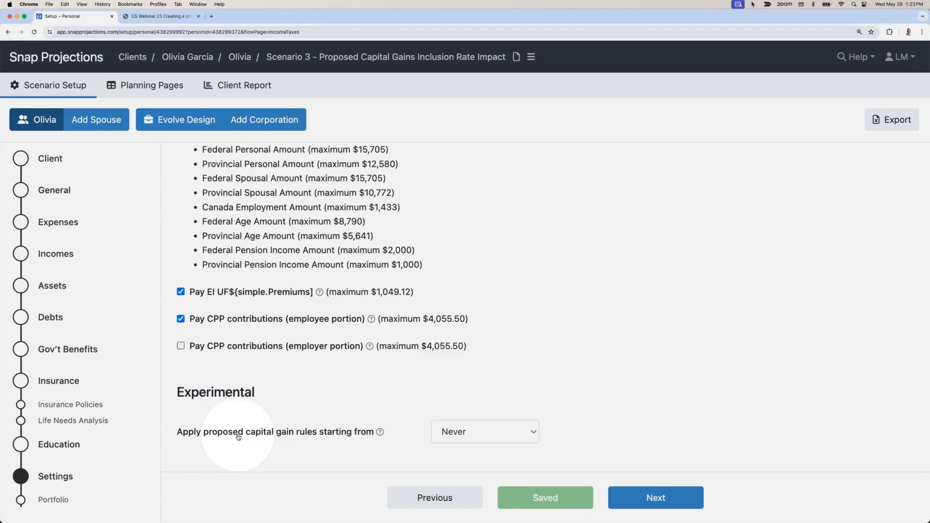
{"action": "left_click", "coordinate": [473, 434]}
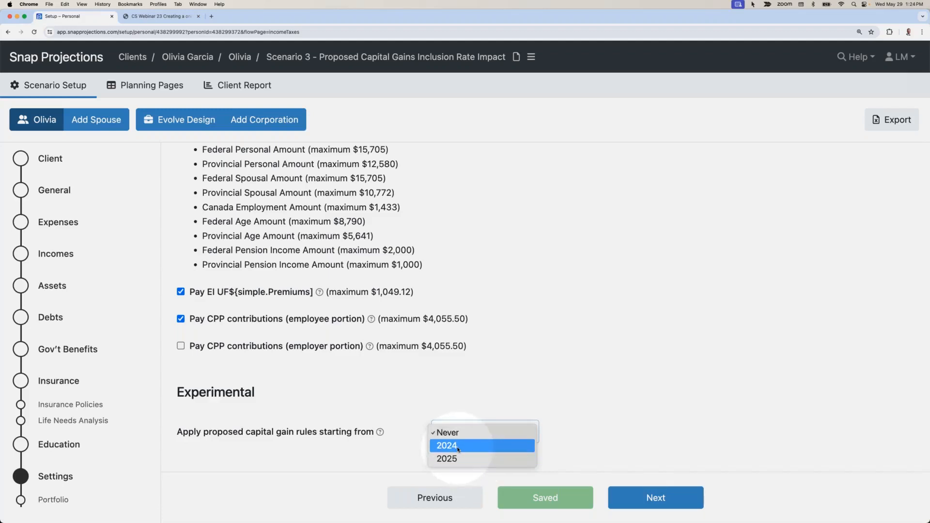
{"action": "left_click", "coordinate": [458, 446]}
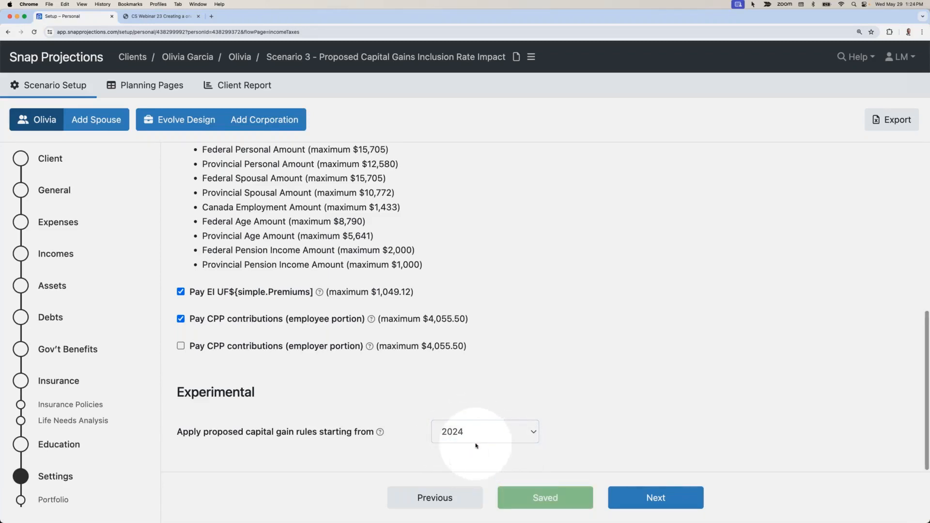
Step: Review the Taxable Investment Income Details of the Evolve Design corporation in the Scenario 3 planning pages
{"action": "left_click", "coordinate": [145, 85]}
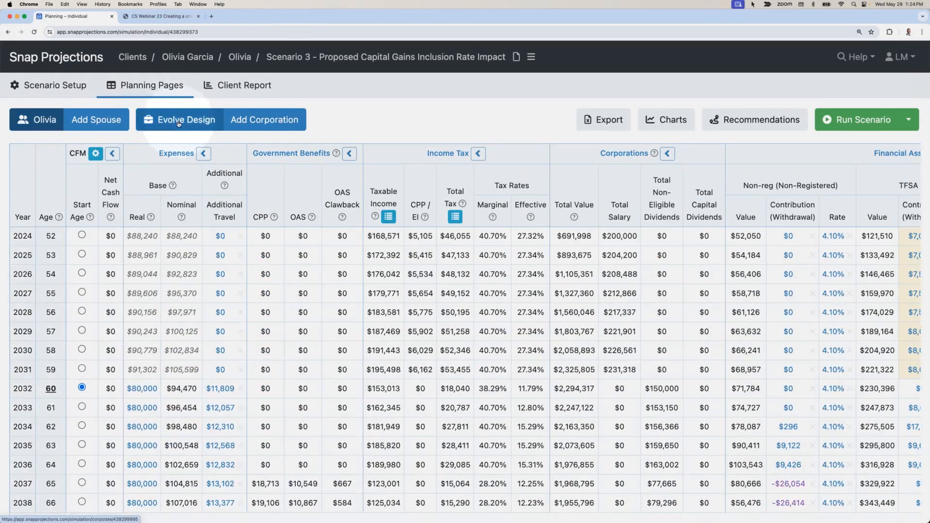
{"action": "left_click", "coordinate": [178, 123]}
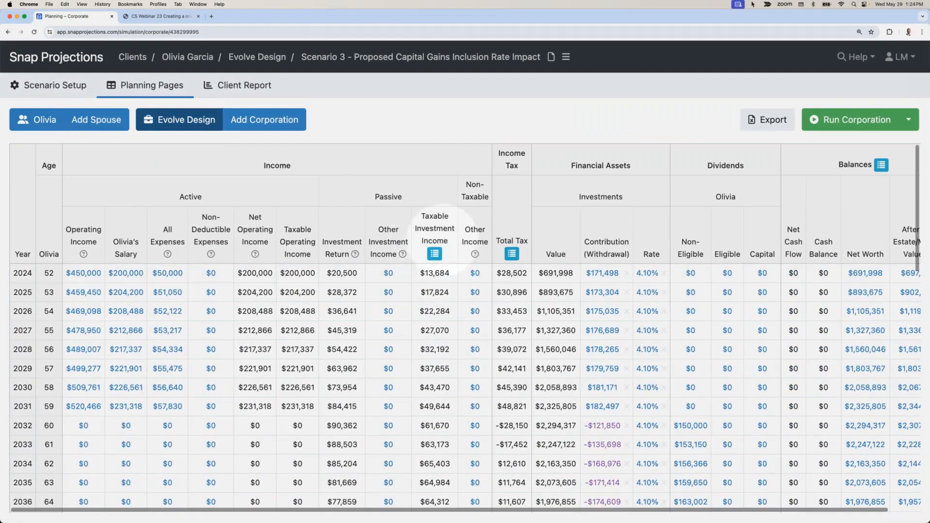
{"action": "left_click", "coordinate": [434, 253]}
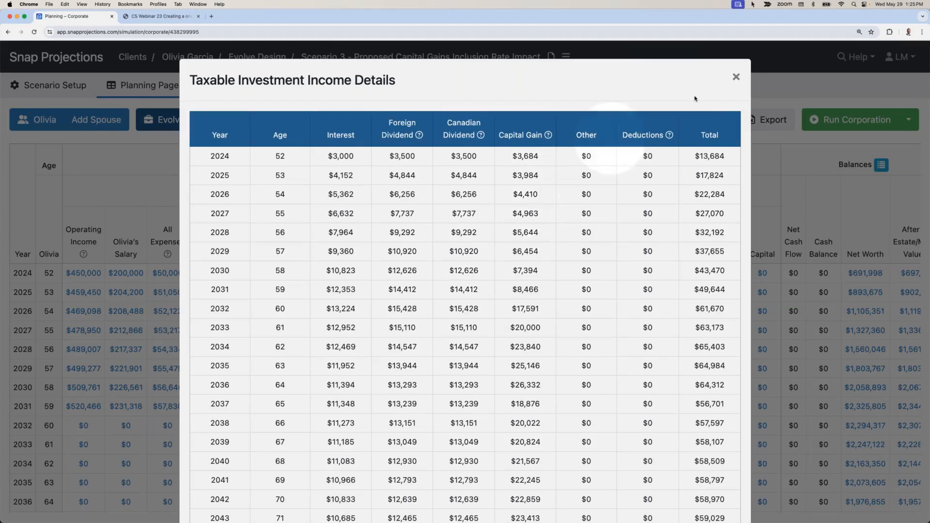
{"action": "left_click", "coordinate": [735, 79]}
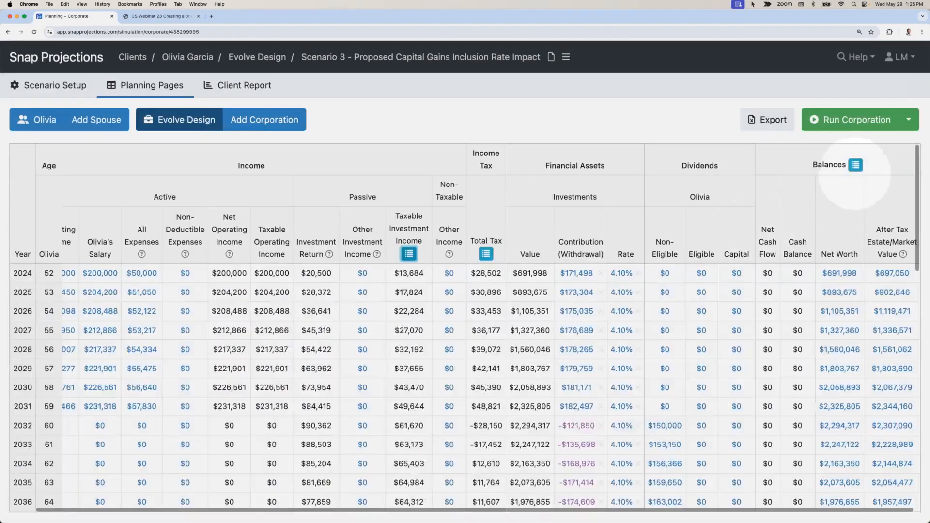
Step: Review the corporation's Notional Account Balances and its yearly capital dividends through age 100
{"action": "left_click", "coordinate": [856, 166]}
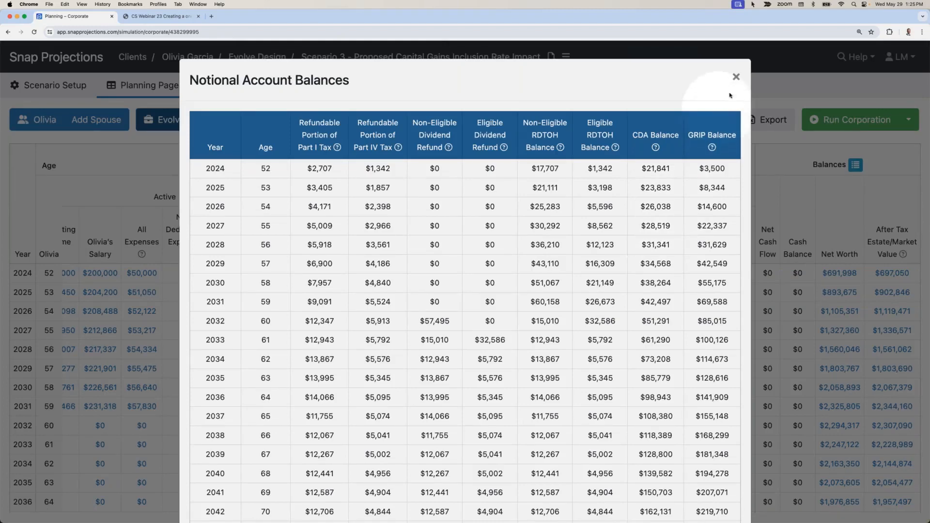
{"action": "left_click", "coordinate": [734, 78]}
{"action": "scroll", "coordinate": [729, 249], "scroll_direction": "down", "scroll_amount": 10}
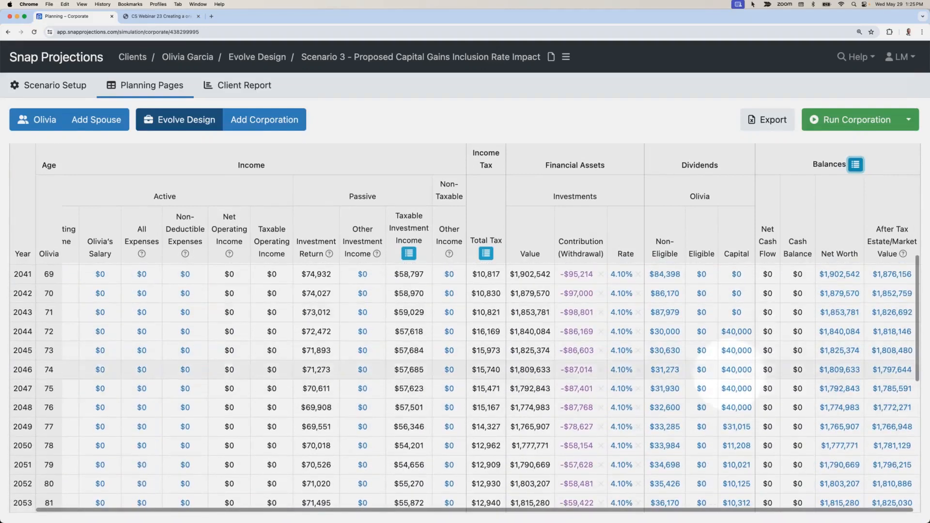
{"action": "scroll", "coordinate": [763, 368], "scroll_direction": "down", "scroll_amount": 5}
{"action": "scroll", "coordinate": [765, 377], "scroll_direction": "down", "scroll_amount": 10}
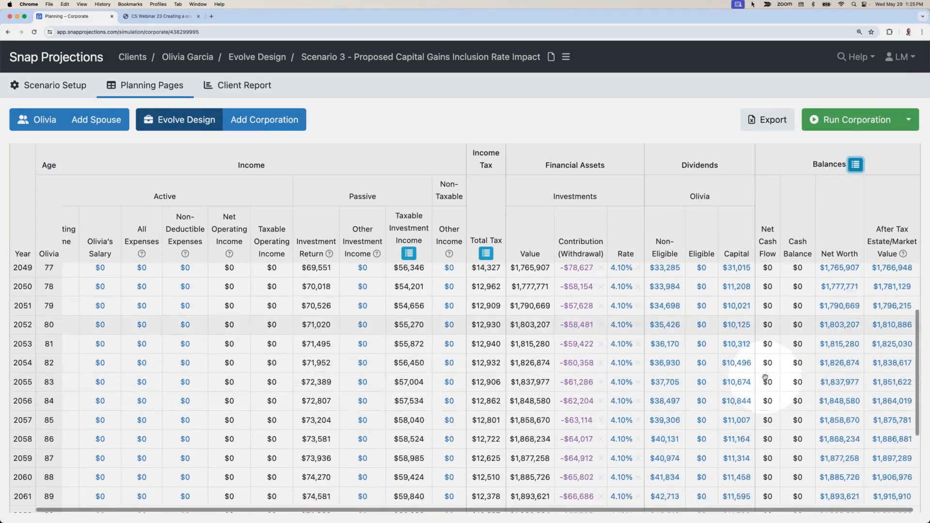
{"action": "scroll", "coordinate": [738, 457], "scroll_direction": "down", "scroll_amount": 3}
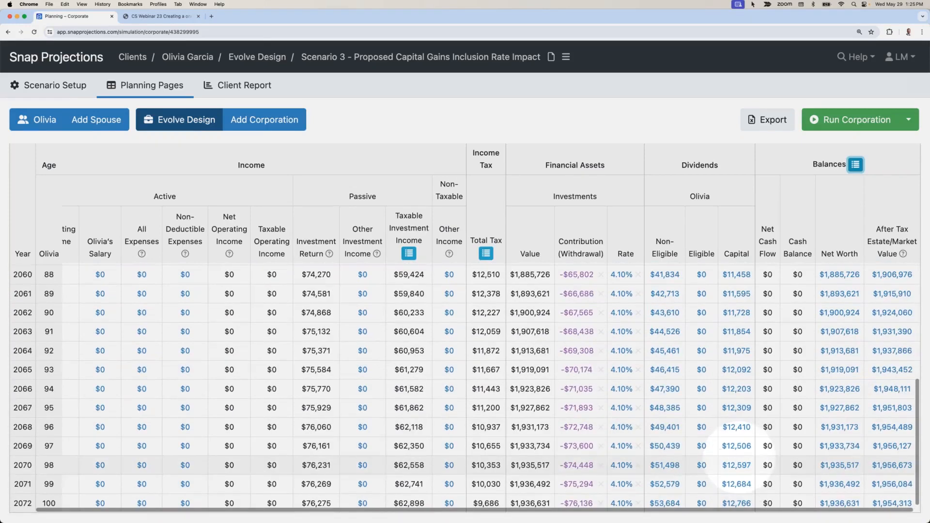
Step: View the client's age 100 estate summary and compare Scenario 3's nominal after-tax estate with the other two scenarios
{"action": "left_click", "coordinate": [39, 120]}
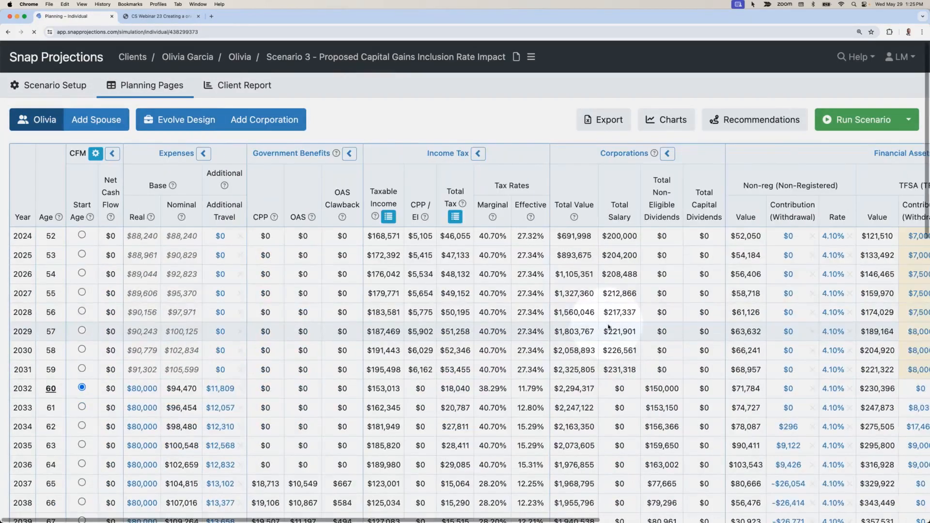
{"action": "scroll", "coordinate": [607, 324], "scroll_direction": "down", "scroll_amount": 20}
{"action": "scroll", "coordinate": [610, 340], "scroll_direction": "right", "scroll_amount": 10}
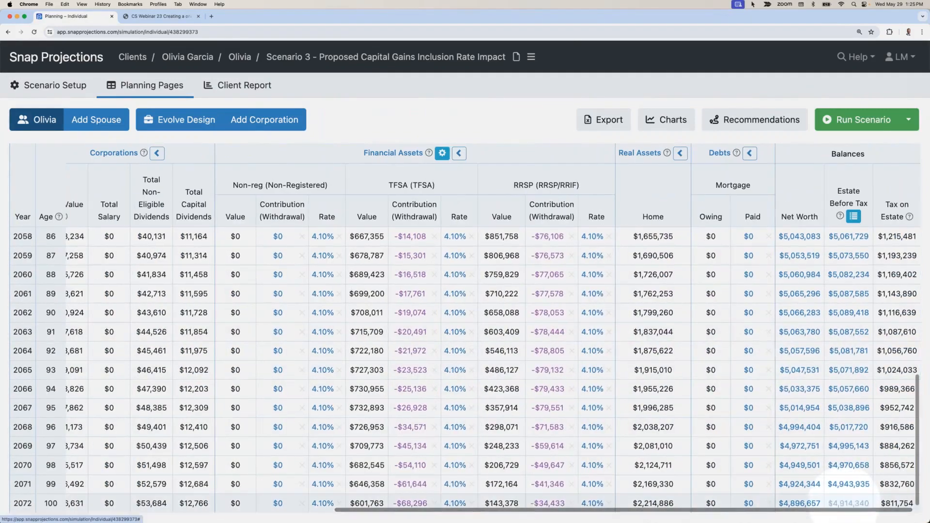
{"action": "left_click", "coordinate": [848, 503]}
{"action": "left_click_drag", "start_coordinate": [211, 400], "coordinate": [156, 401]}
{"action": "scroll", "coordinate": [165, 404], "scroll_direction": "down", "scroll_amount": 1}
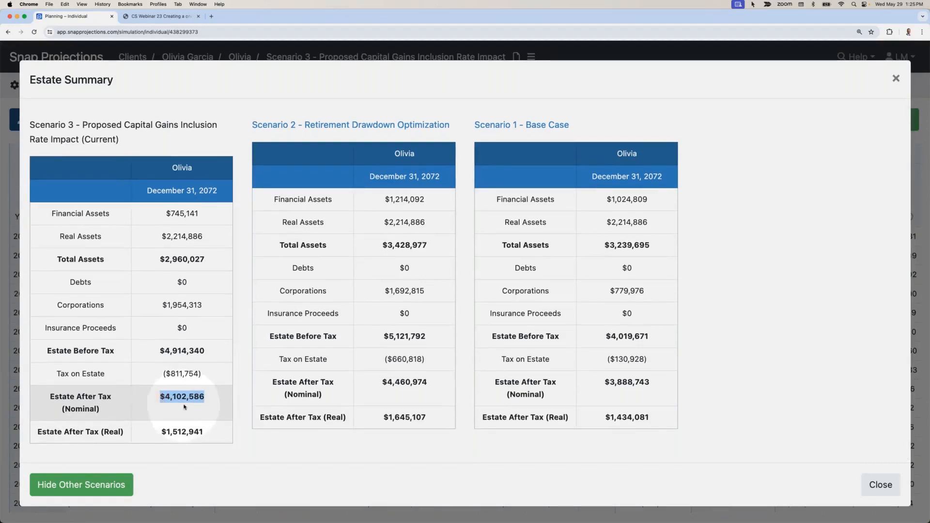
{"action": "scroll", "coordinate": [181, 408], "scroll_direction": "down", "scroll_amount": 1}
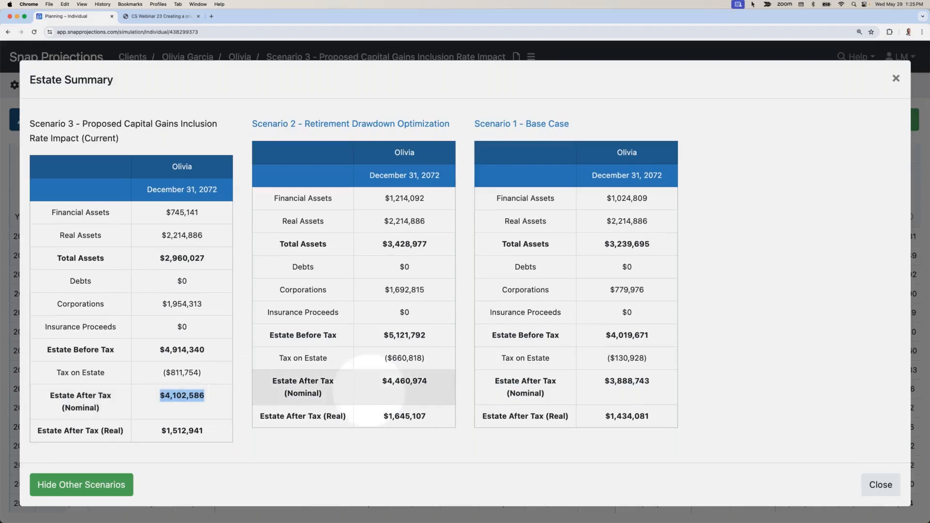
{"action": "scroll", "coordinate": [194, 402], "scroll_direction": "down", "scroll_amount": 1}
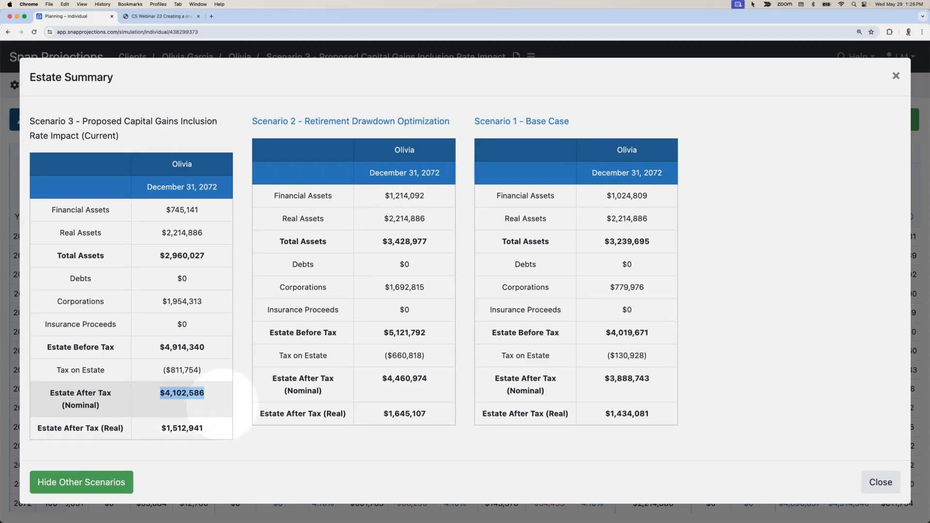
{"action": "left_click", "coordinate": [892, 484]}
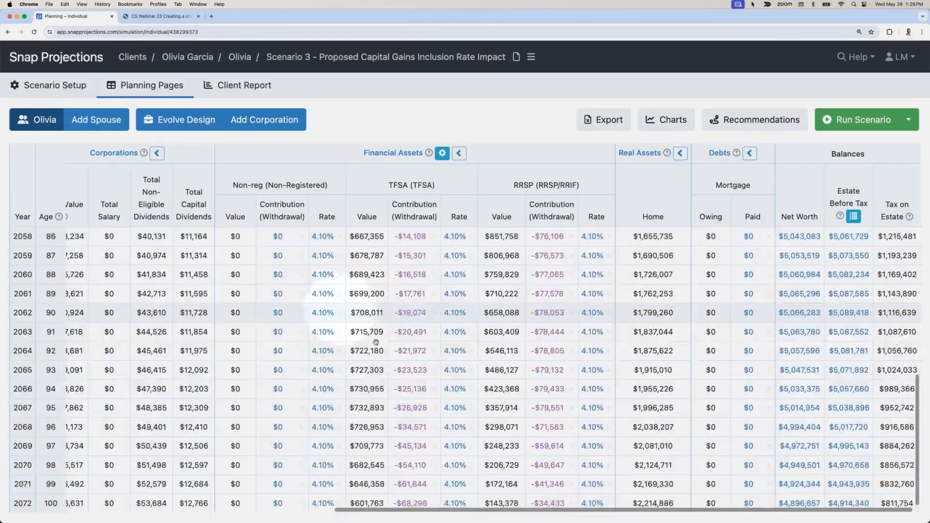
Step: Check the value and cost of Evolve Design's corporate investments at age 100
{"action": "scroll", "coordinate": [378, 344], "scroll_direction": "up", "scroll_amount": 10}
{"action": "scroll", "coordinate": [379, 345], "scroll_direction": "left", "scroll_amount": 15}
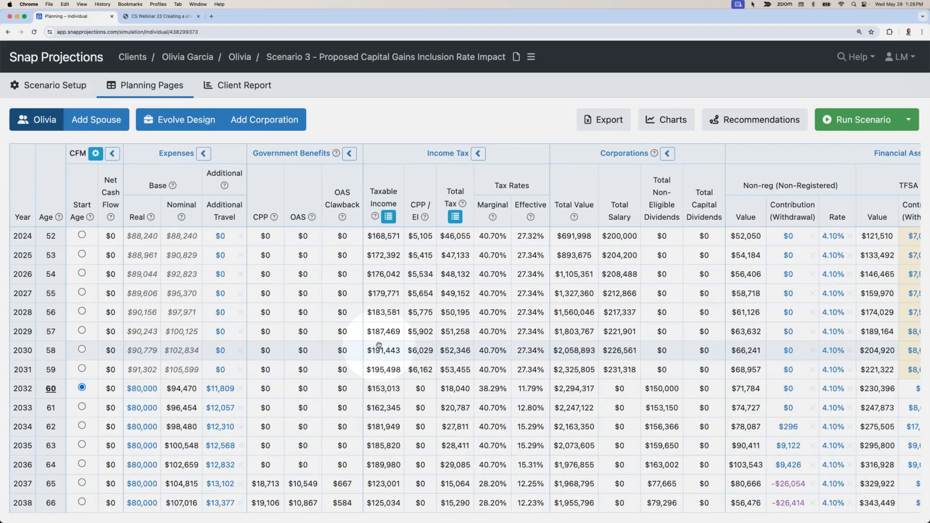
{"action": "left_click", "coordinate": [179, 119]}
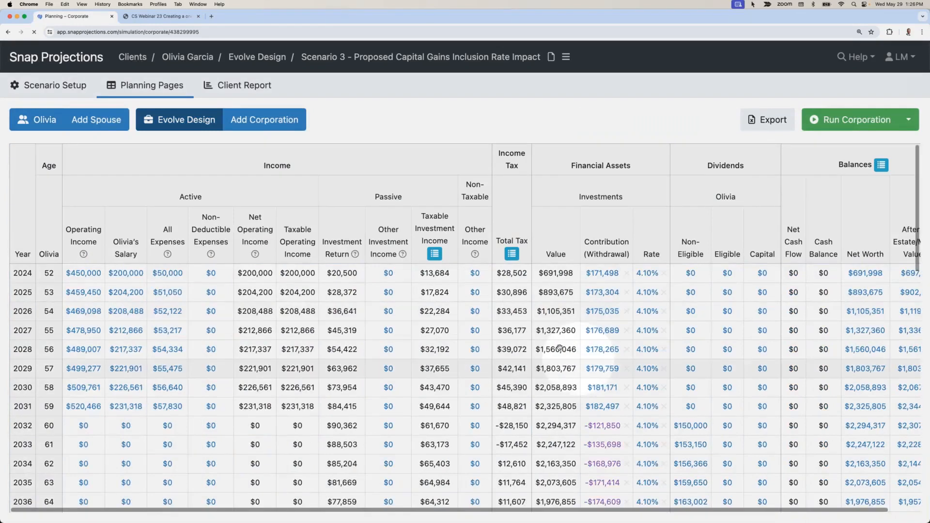
{"action": "scroll", "coordinate": [559, 347], "scroll_direction": "down", "scroll_amount": 15}
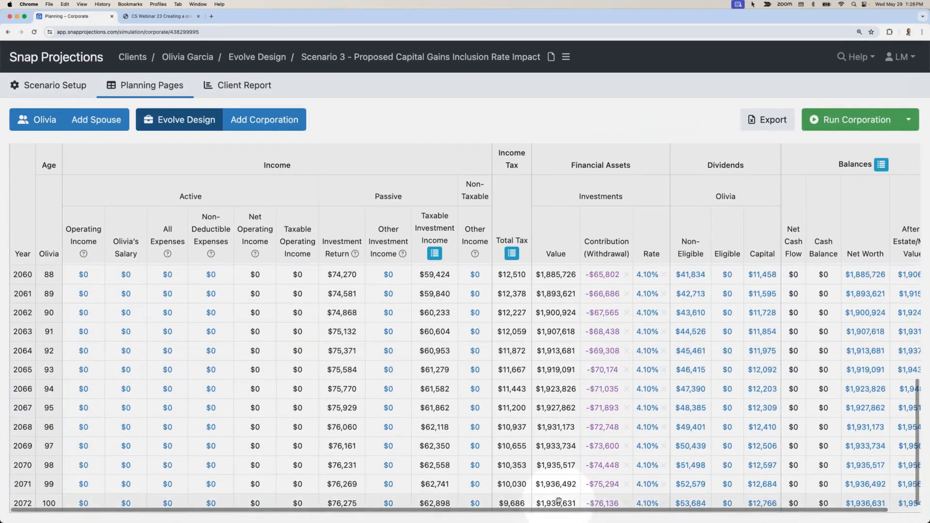
{"action": "mouse_move", "coordinate": [559, 501]}
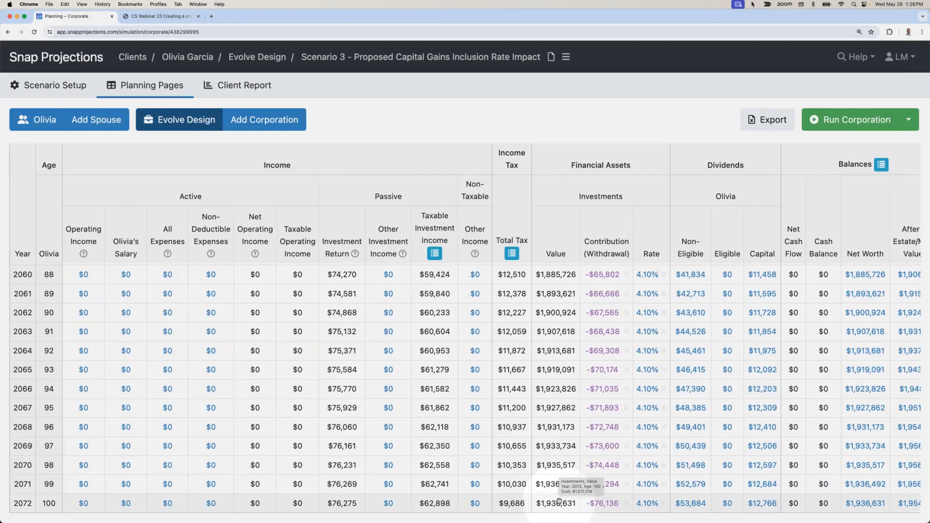
Step: Copy the Scenario 3 scenario and rename the copy "Scenario 4 - Use of Corporate Insurance"
{"action": "left_click", "coordinate": [566, 56]}
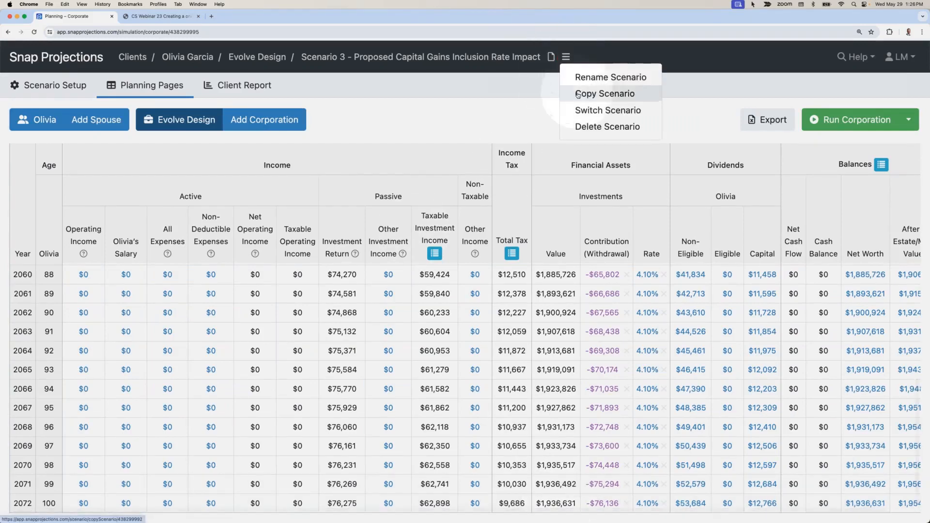
{"action": "left_click", "coordinate": [577, 94]}
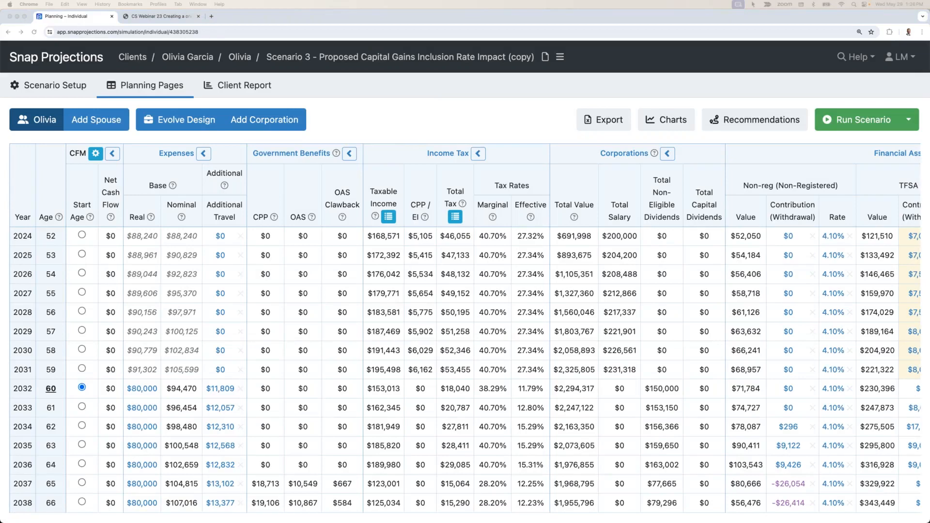
{"action": "key", "text": "F1"}
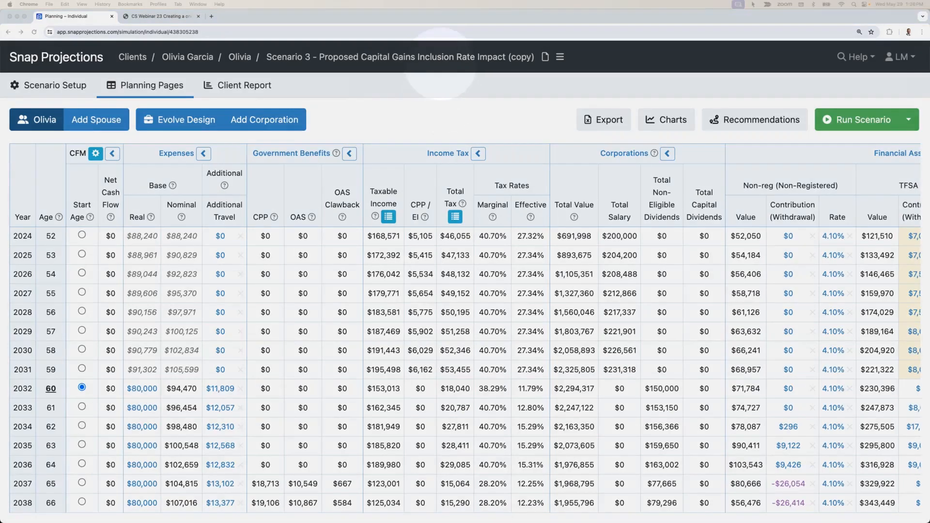
{"action": "left_click", "coordinate": [437, 60]}
{"action": "left_click_drag", "start_coordinate": [332, 120], "coordinate": [564, 121]}
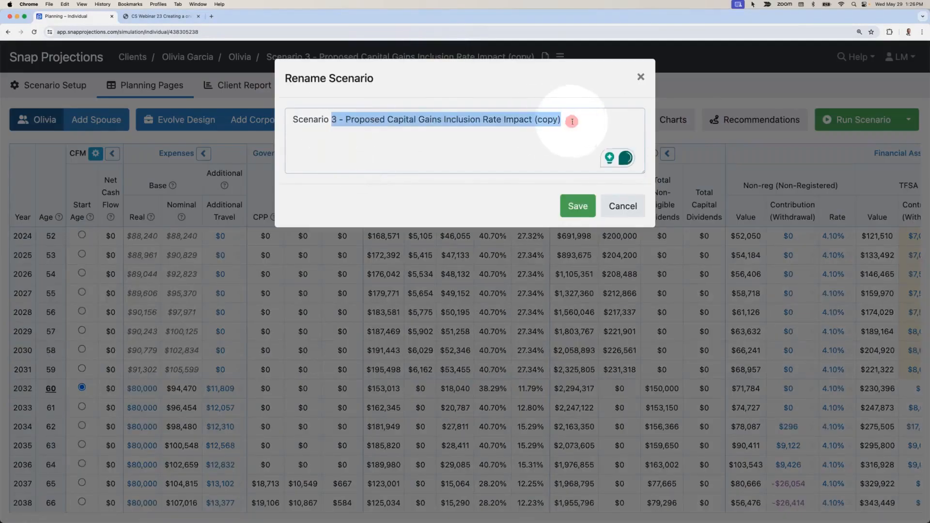
{"action": "type", "text": "4 - Use of Corporate Insurance"}
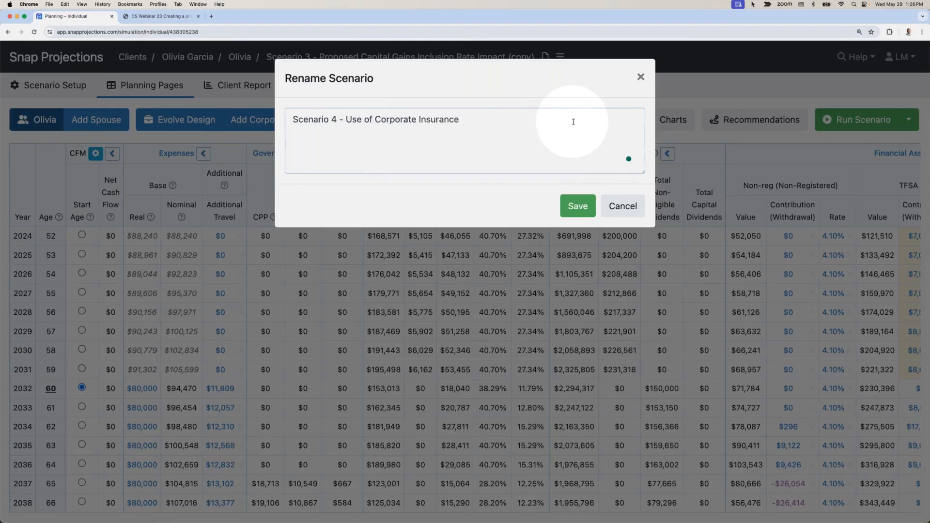
{"action": "left_click", "coordinate": [574, 206]}
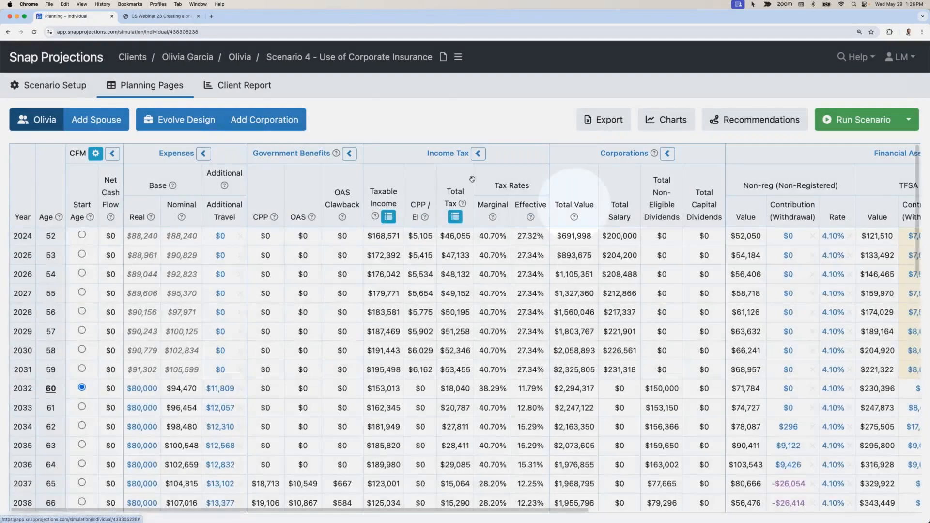
Step: Add an insurance policy to the Evolve Design corporation with the description "Corporate policy"
{"action": "left_click", "coordinate": [179, 120]}
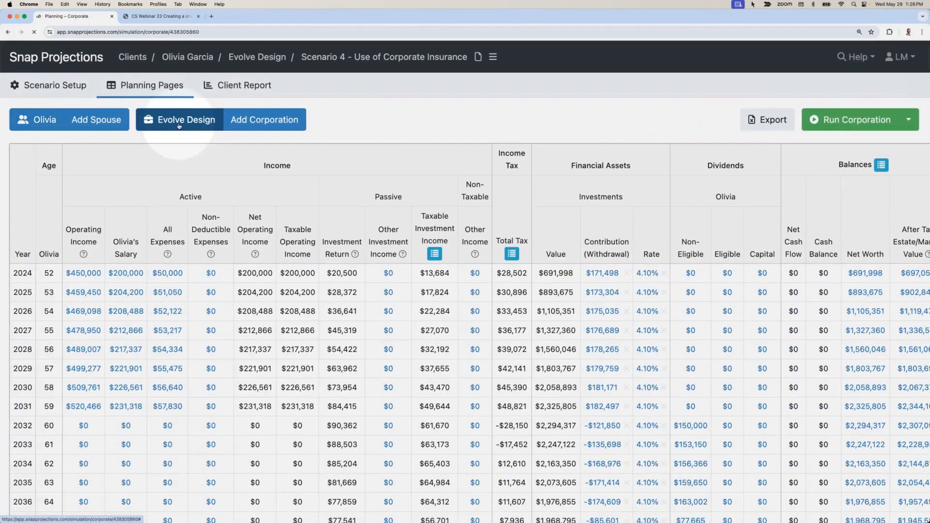
{"action": "left_click", "coordinate": [60, 86]}
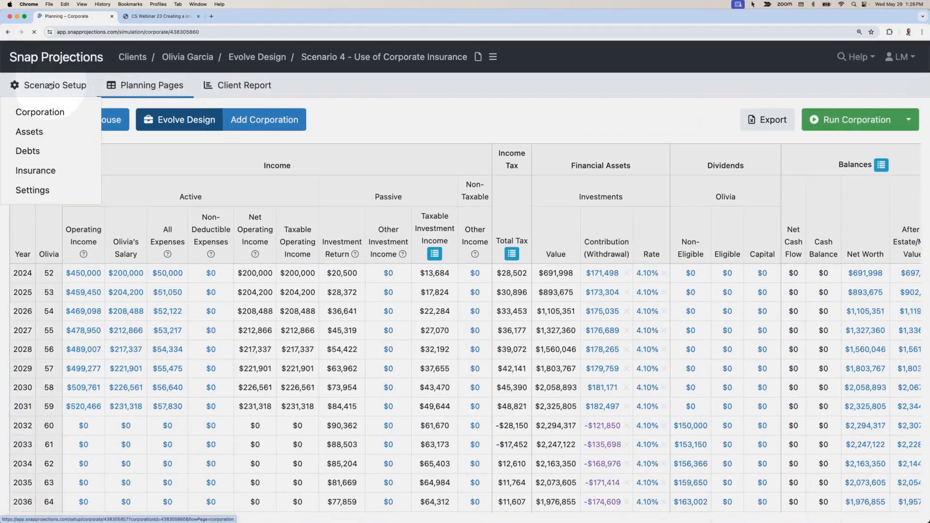
{"action": "left_click", "coordinate": [36, 170]}
{"action": "left_click", "coordinate": [852, 297]}
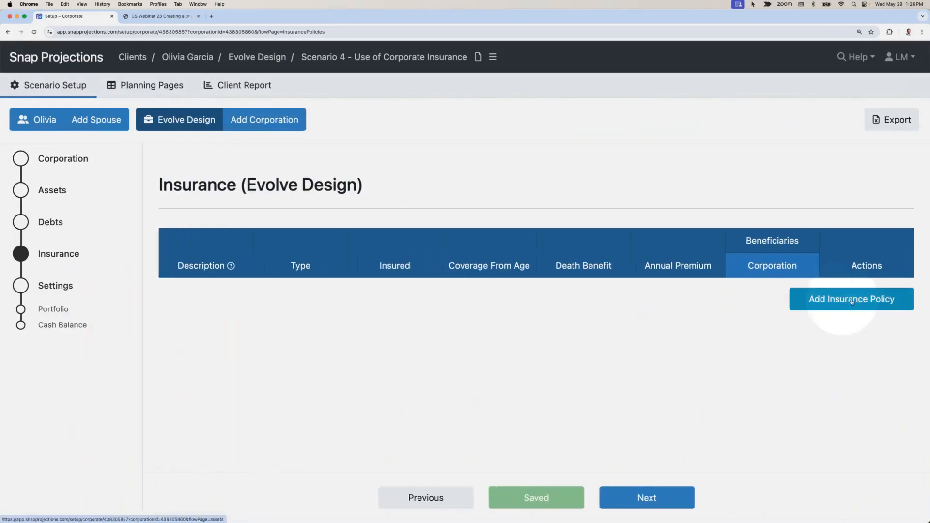
{"action": "type", "text": "Corpora"}
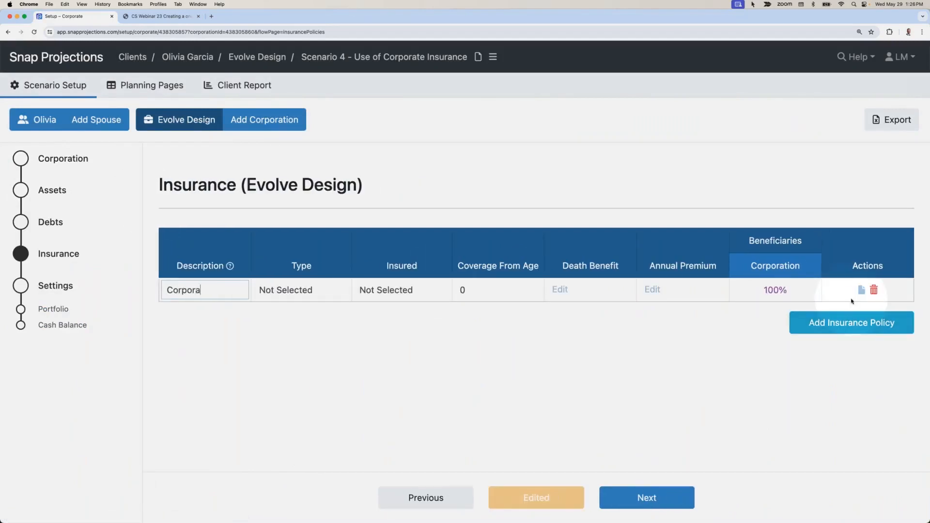
{"action": "type", "text": "te policy"}
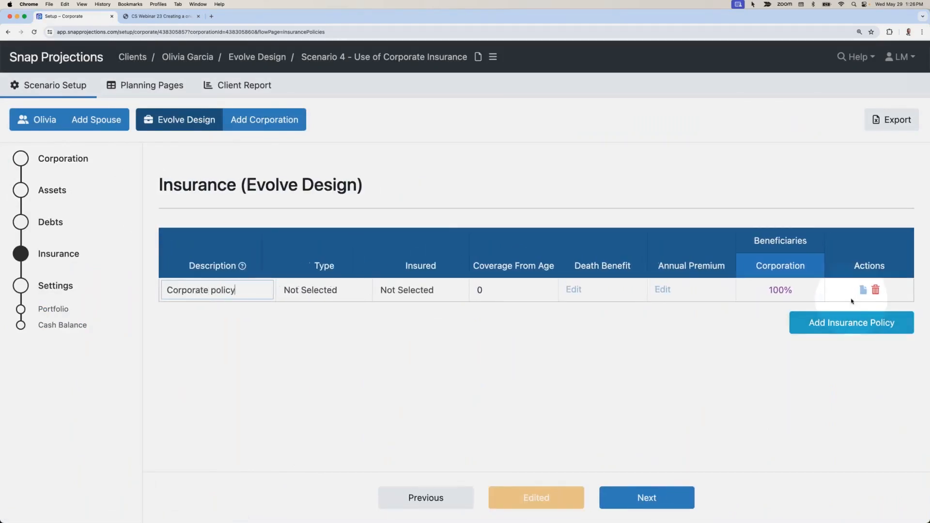
Step: Set the corporate policy's type to Whole Life and choose the client as the insured
{"action": "left_click", "coordinate": [311, 293]}
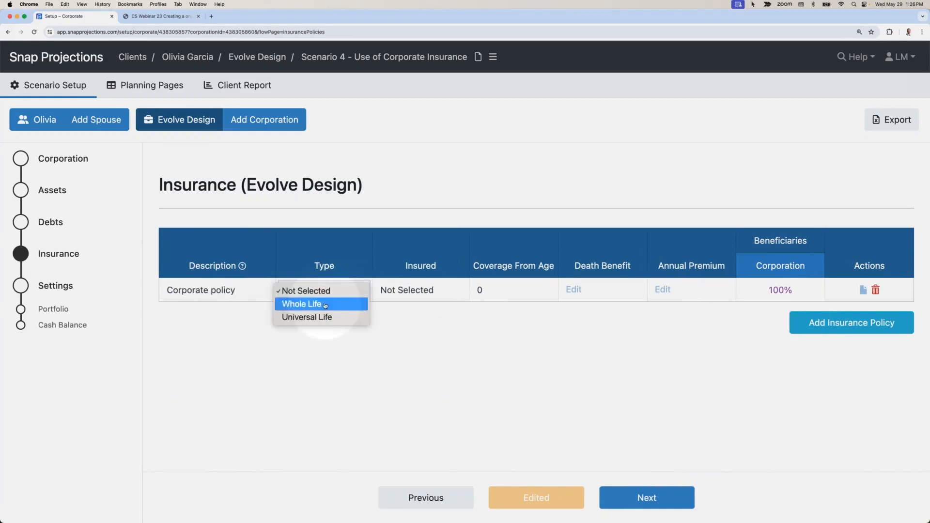
{"action": "left_click", "coordinate": [322, 305]}
{"action": "left_click", "coordinate": [408, 293]}
{"action": "left_click", "coordinate": [431, 330]}
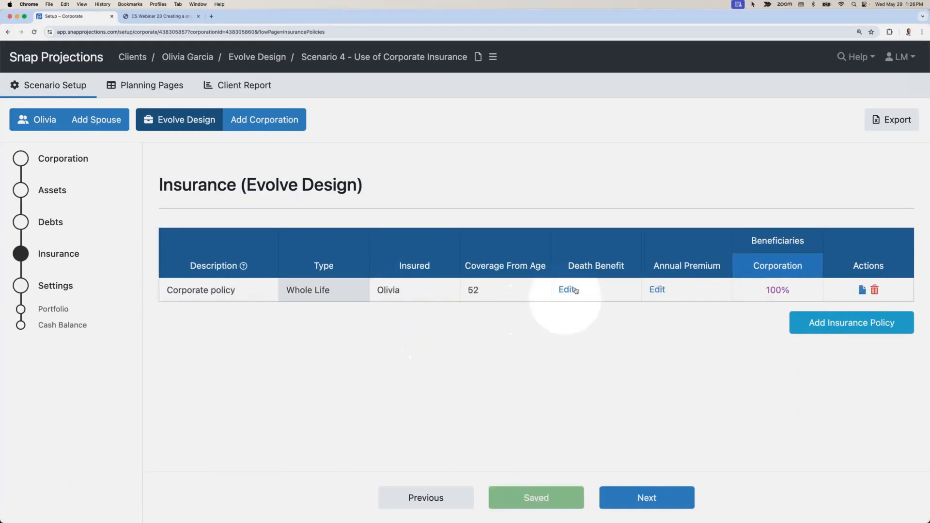
Step: Paste the copied illustration's death benefits, cash surrender values, adjusted cost bases and annual premiums into the whole life policy from age 52
{"action": "left_click", "coordinate": [569, 289]}
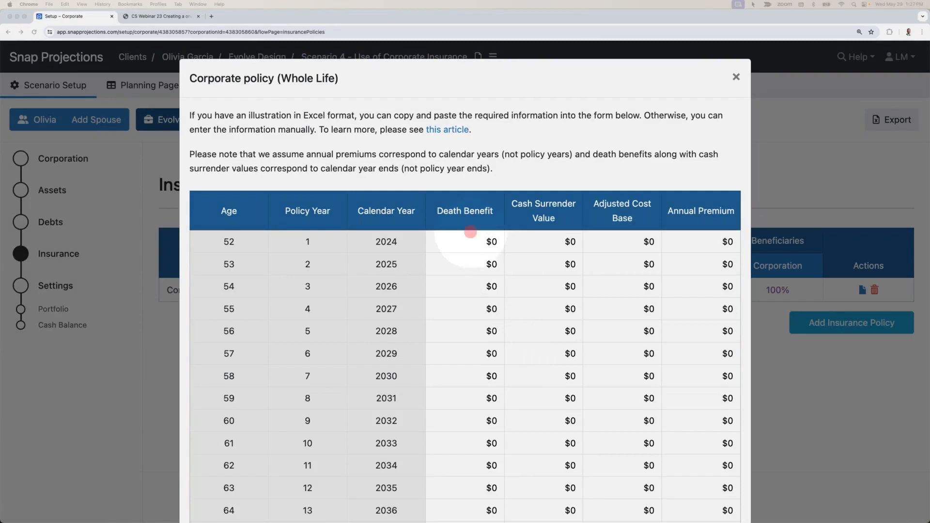
{"action": "left_click", "coordinate": [475, 242]}
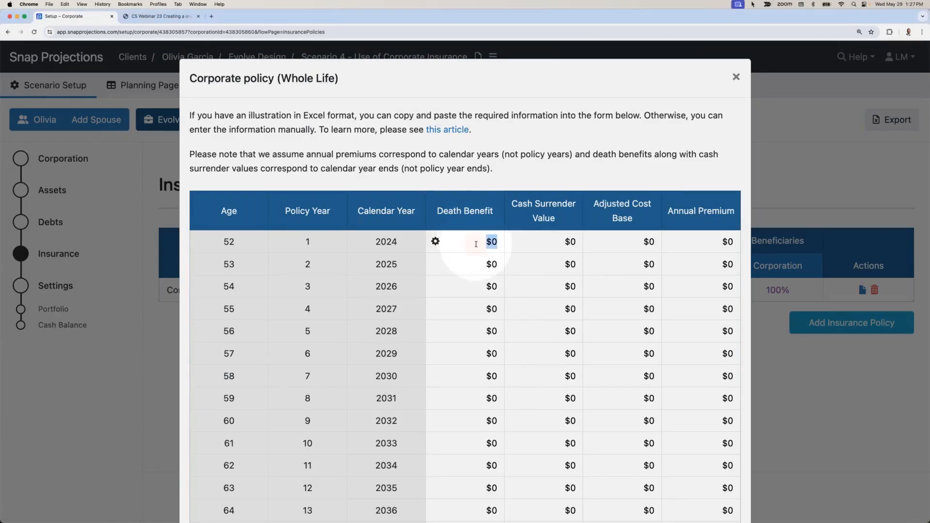
{"action": "key", "text": "cmd+v"}
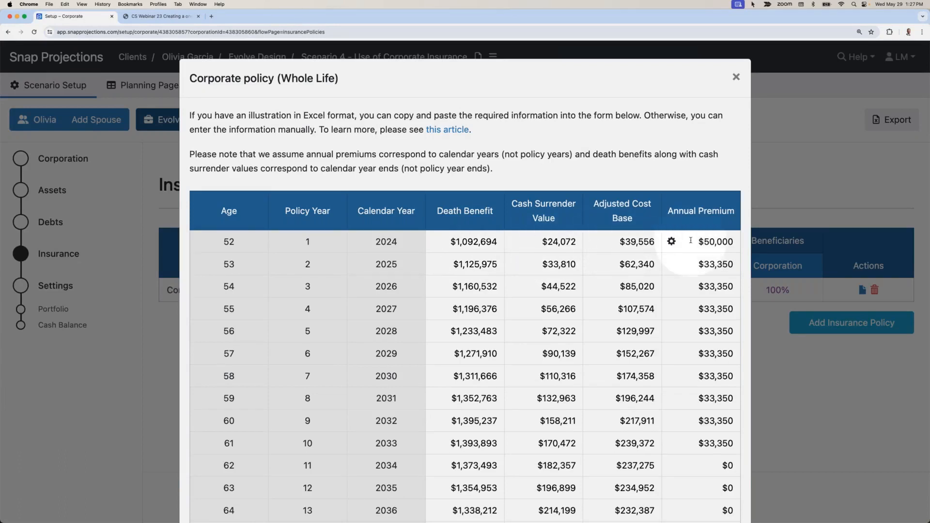
{"action": "left_click", "coordinate": [737, 76]}
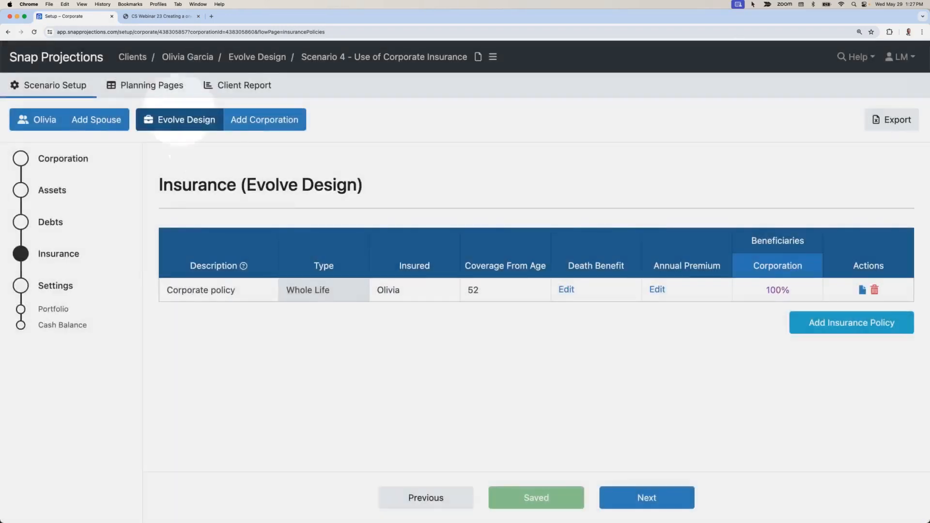
Step: Review the corporation's planning page, examining the whole life policy columns and investment values through age 100
{"action": "left_click", "coordinate": [155, 86]}
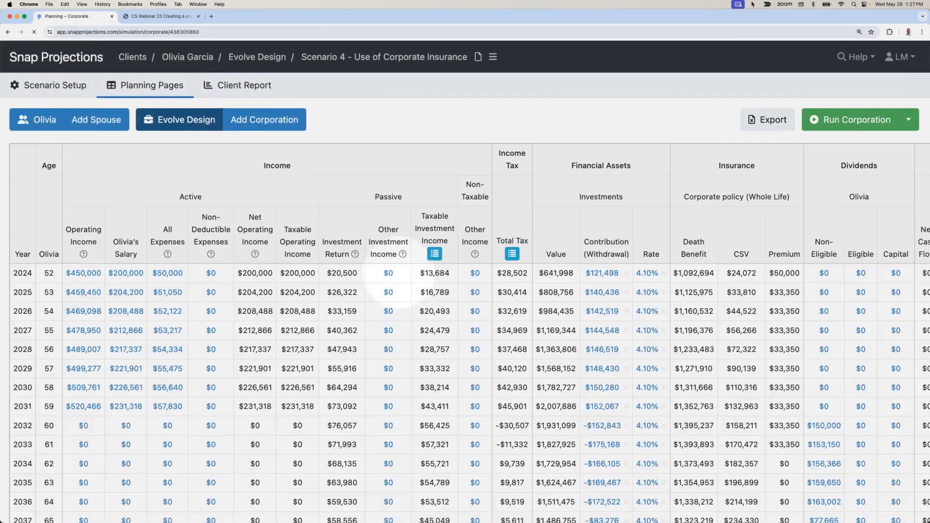
{"action": "scroll", "coordinate": [533, 290], "scroll_direction": "right", "scroll_amount": 2}
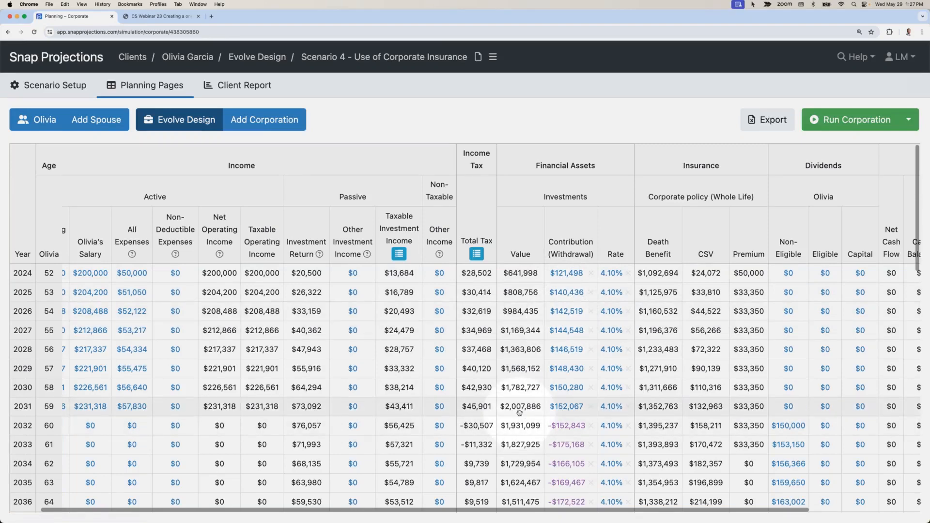
{"action": "scroll", "coordinate": [519, 413], "scroll_direction": "down", "scroll_amount": 10}
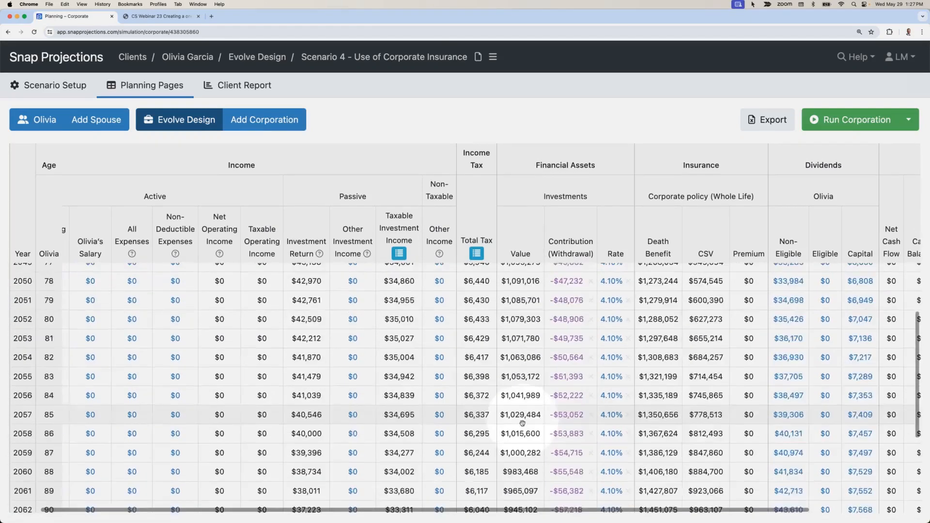
{"action": "scroll", "coordinate": [522, 422], "scroll_direction": "down", "scroll_amount": 5}
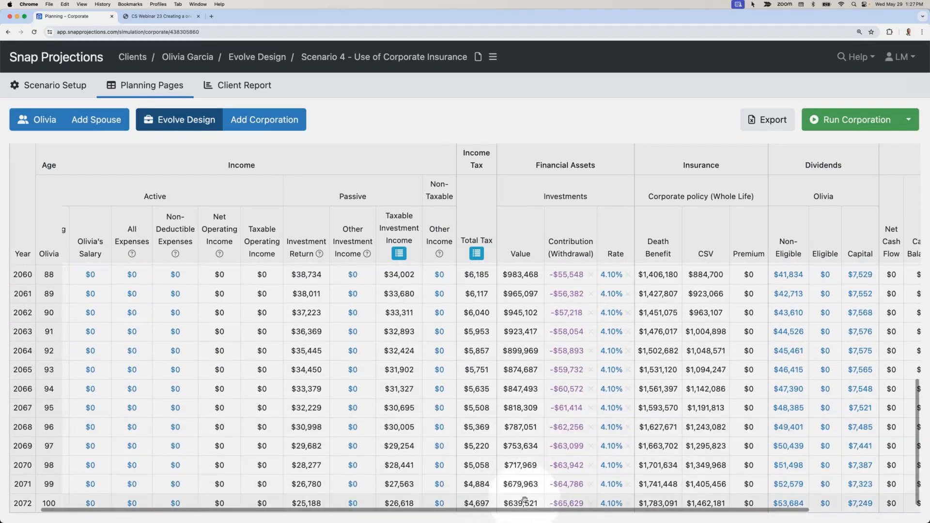
Step: Compare the client's nominal after-tax estate at age 100 across all four scenarios, and return to the first years of the individual planning table
{"action": "left_click", "coordinate": [44, 125]}
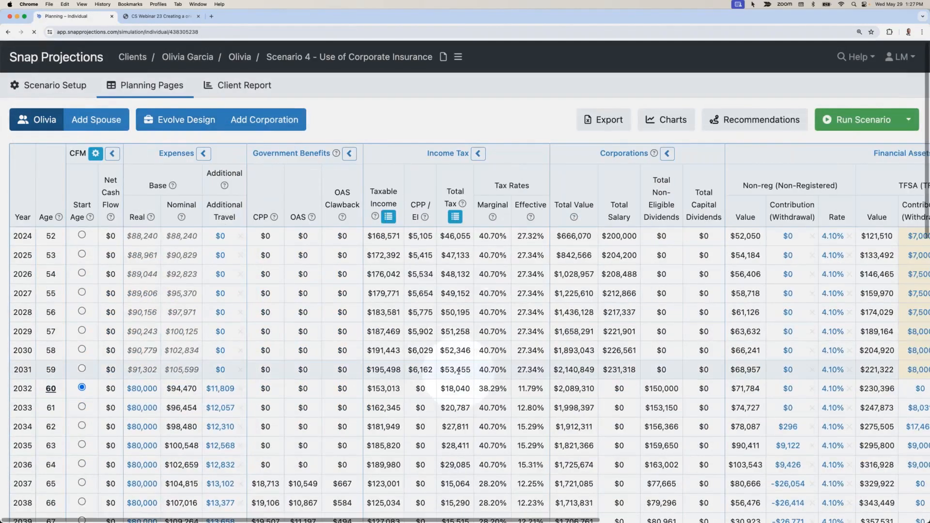
{"action": "scroll", "coordinate": [458, 371], "scroll_direction": "right", "scroll_amount": 10}
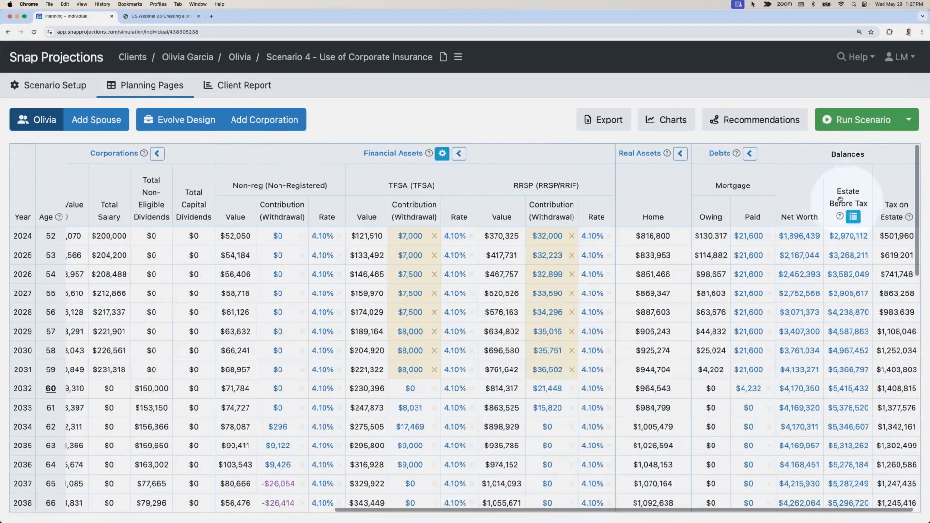
{"action": "scroll", "coordinate": [850, 334], "scroll_direction": "down", "scroll_amount": 13}
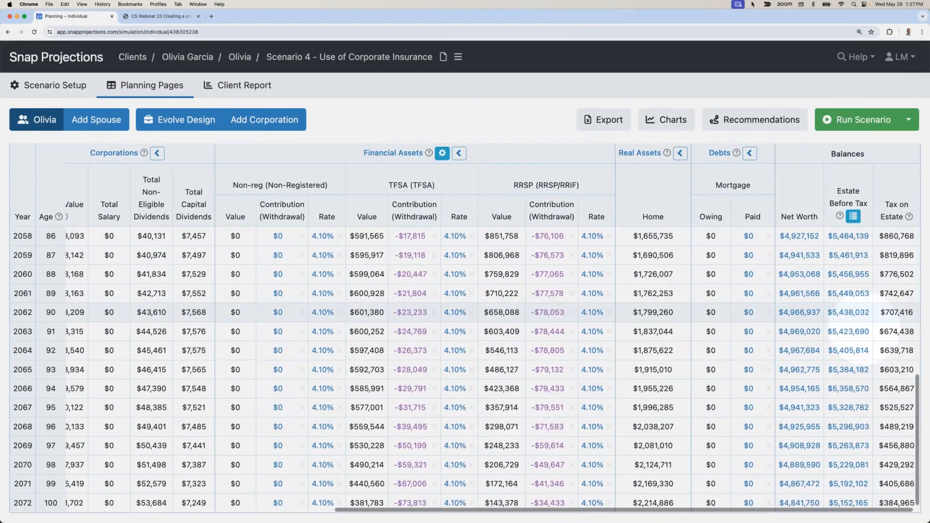
{"action": "left_click", "coordinate": [848, 502]}
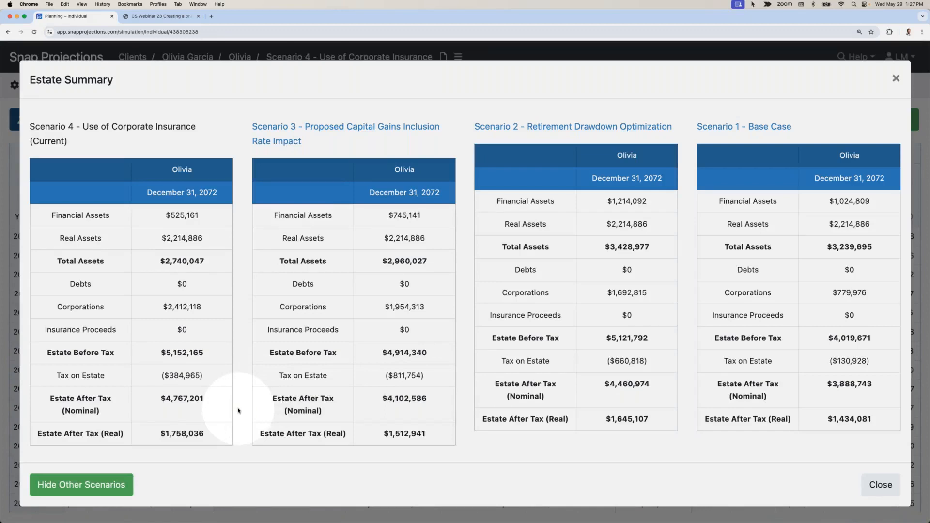
{"action": "left_click_drag", "start_coordinate": [205, 407], "coordinate": [160, 409]}
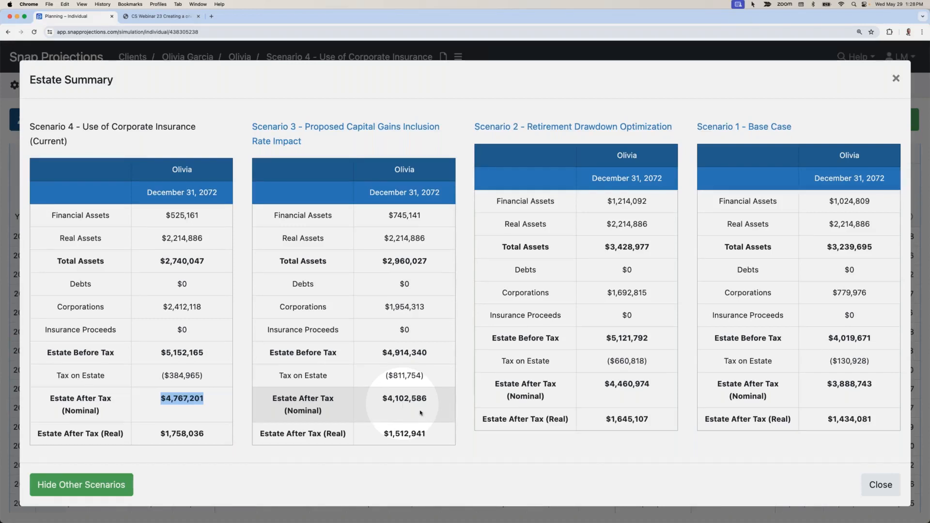
{"action": "left_click", "coordinate": [880, 485]}
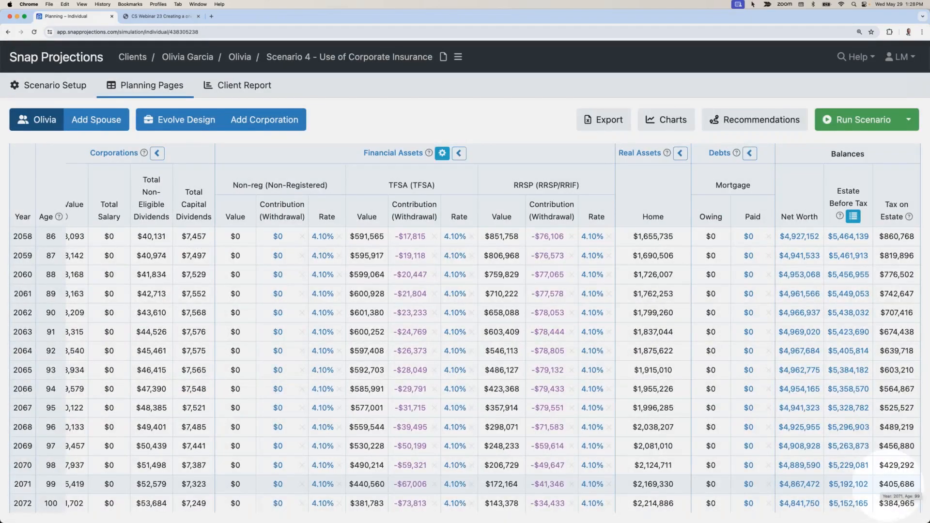
{"action": "scroll", "coordinate": [681, 478], "scroll_direction": "left", "scroll_amount": 5}
{"action": "scroll", "coordinate": [681, 478], "scroll_direction": "left", "scroll_amount": 10}
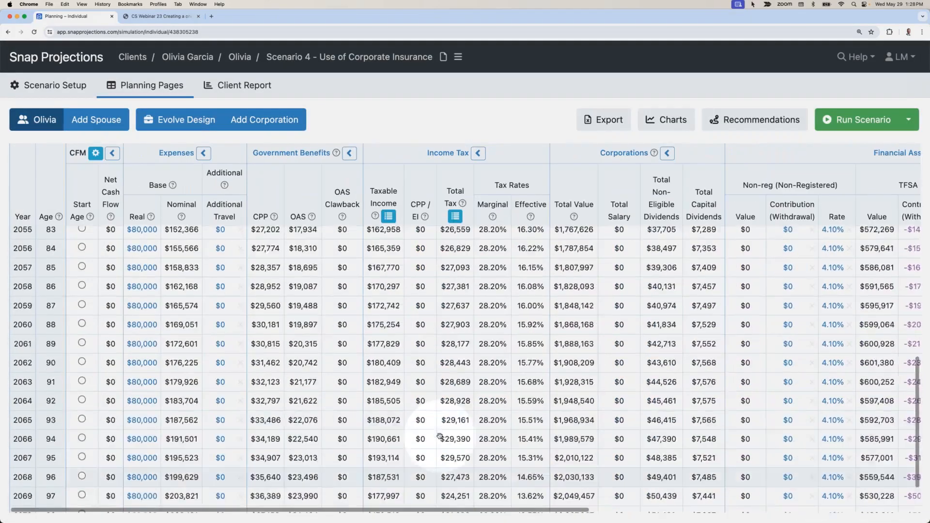
{"action": "scroll", "coordinate": [406, 385], "scroll_direction": "up", "scroll_amount": 15}
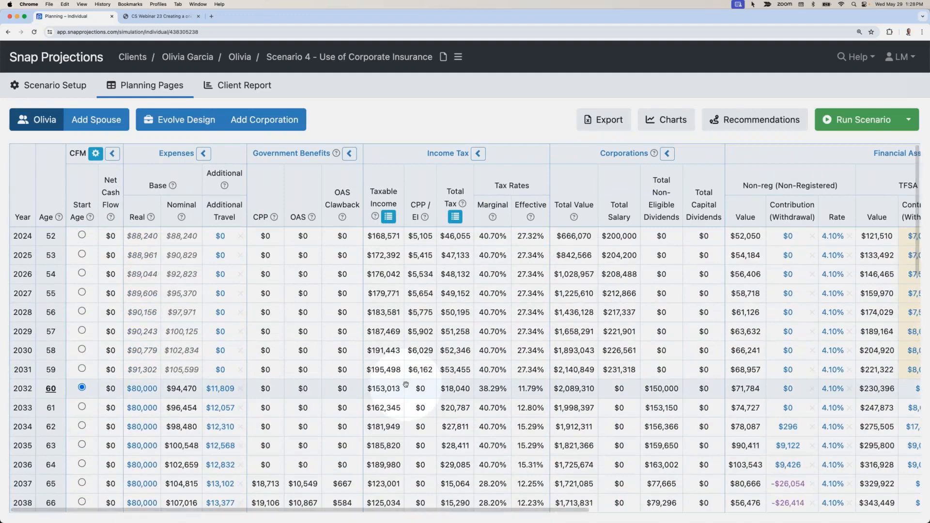